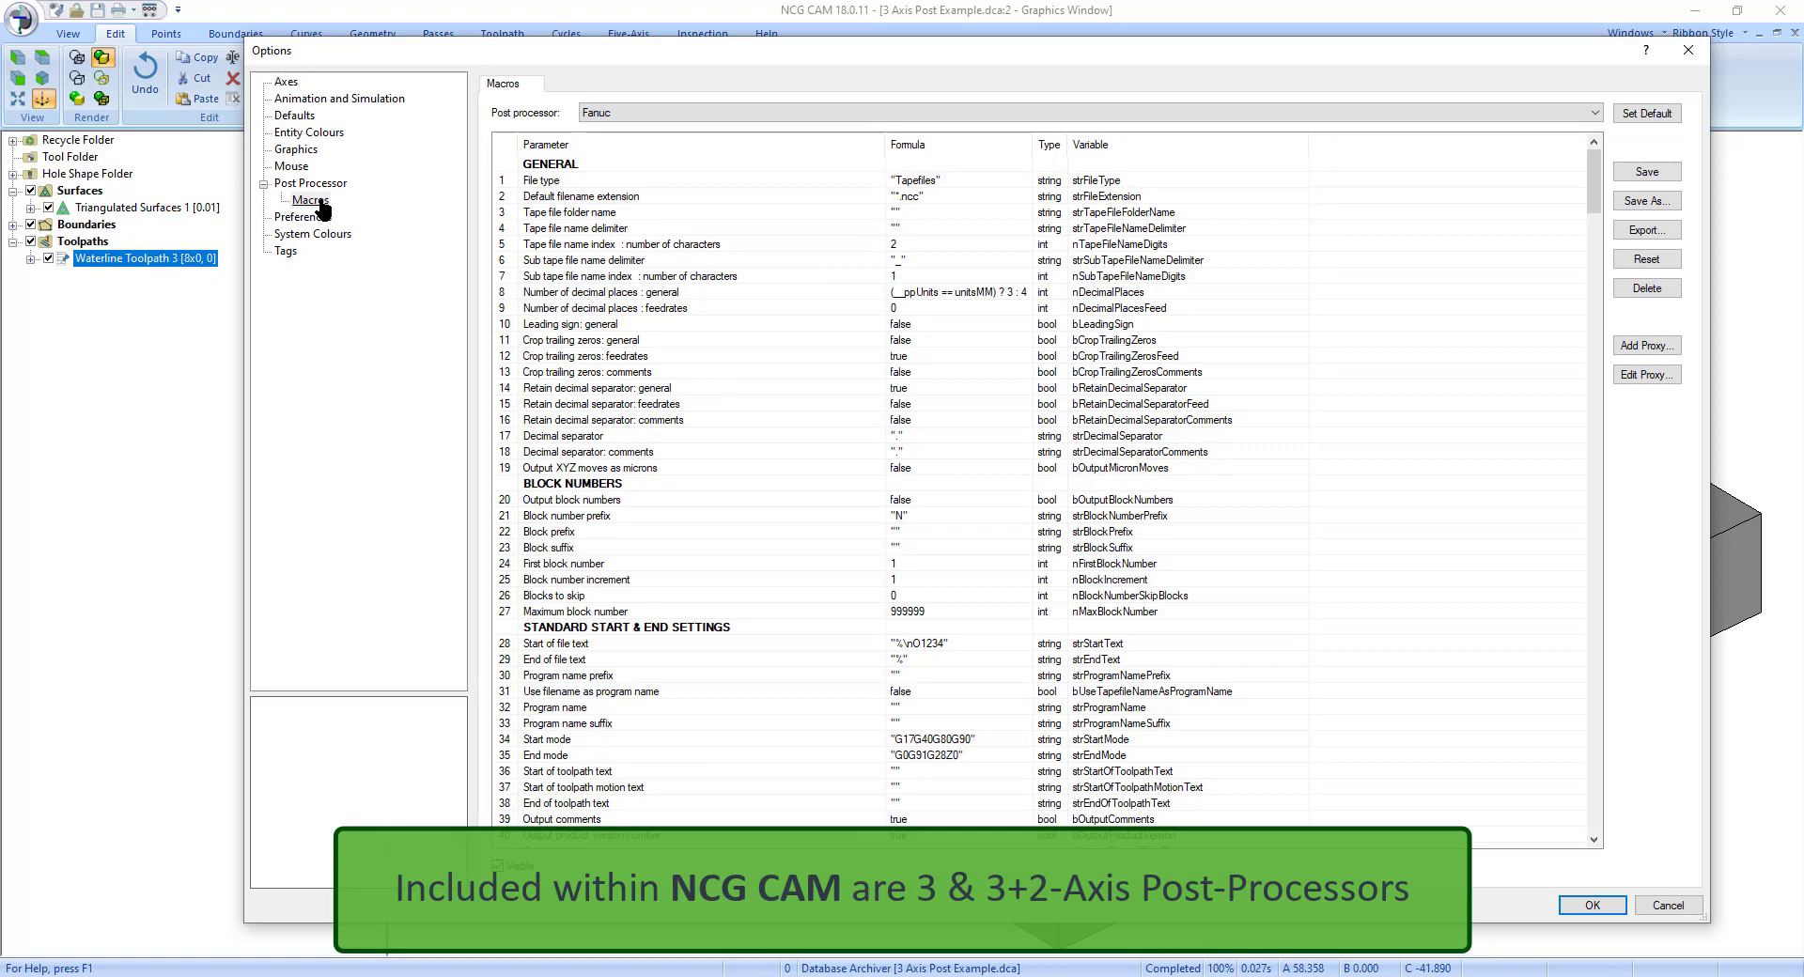
# Browse the list of supplied post processors, from the Fanuc entries through to Toolpath Verification
pyautogui.click(638, 111)
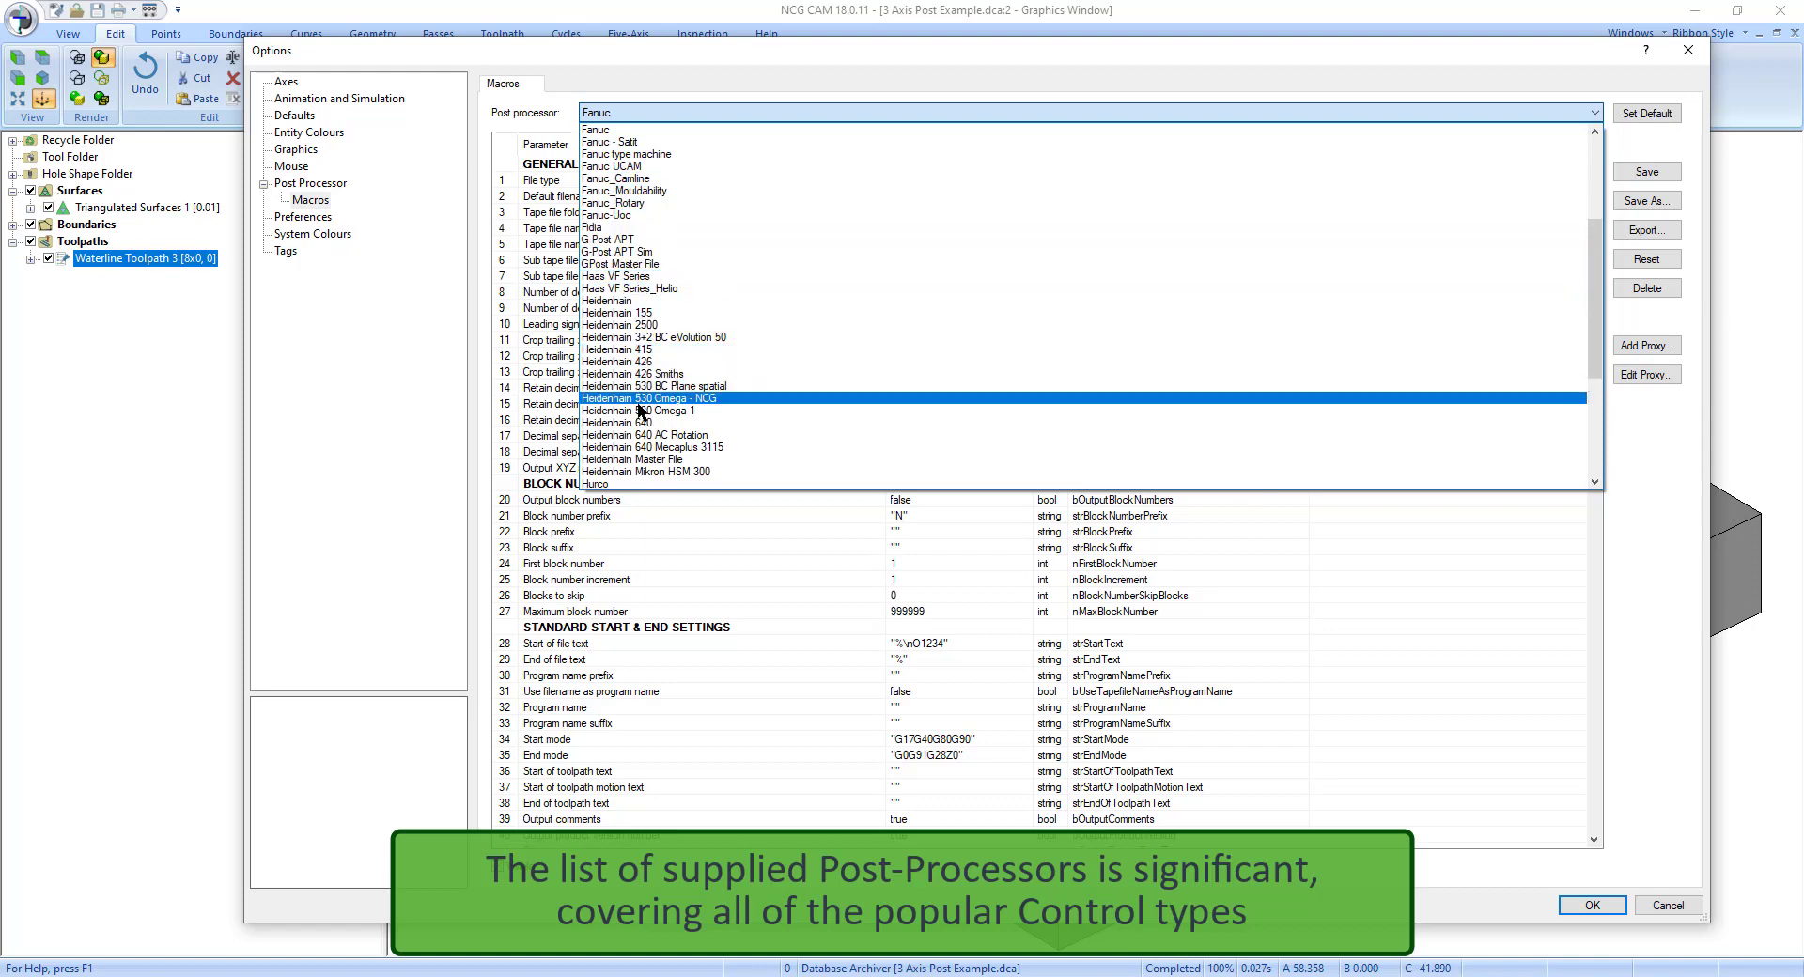
pyautogui.scroll(-1, 641, 422)
pyautogui.scroll(-5, 642, 427)
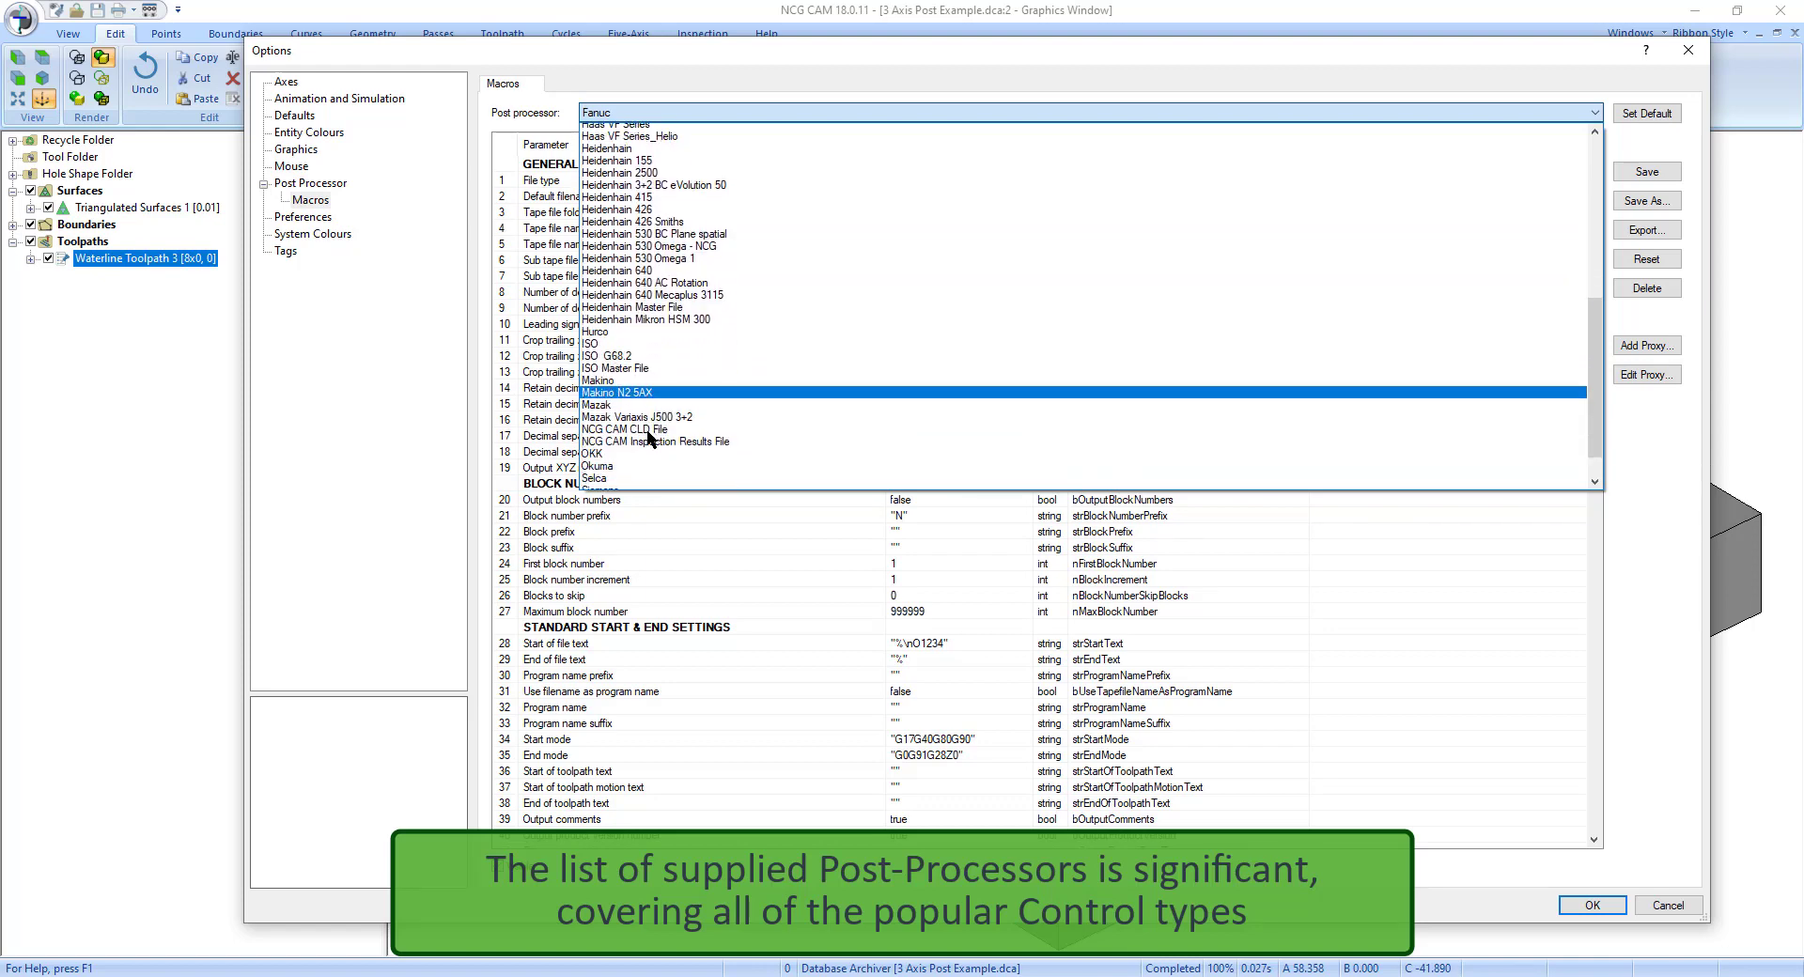
pyautogui.scroll(-1, 661, 399)
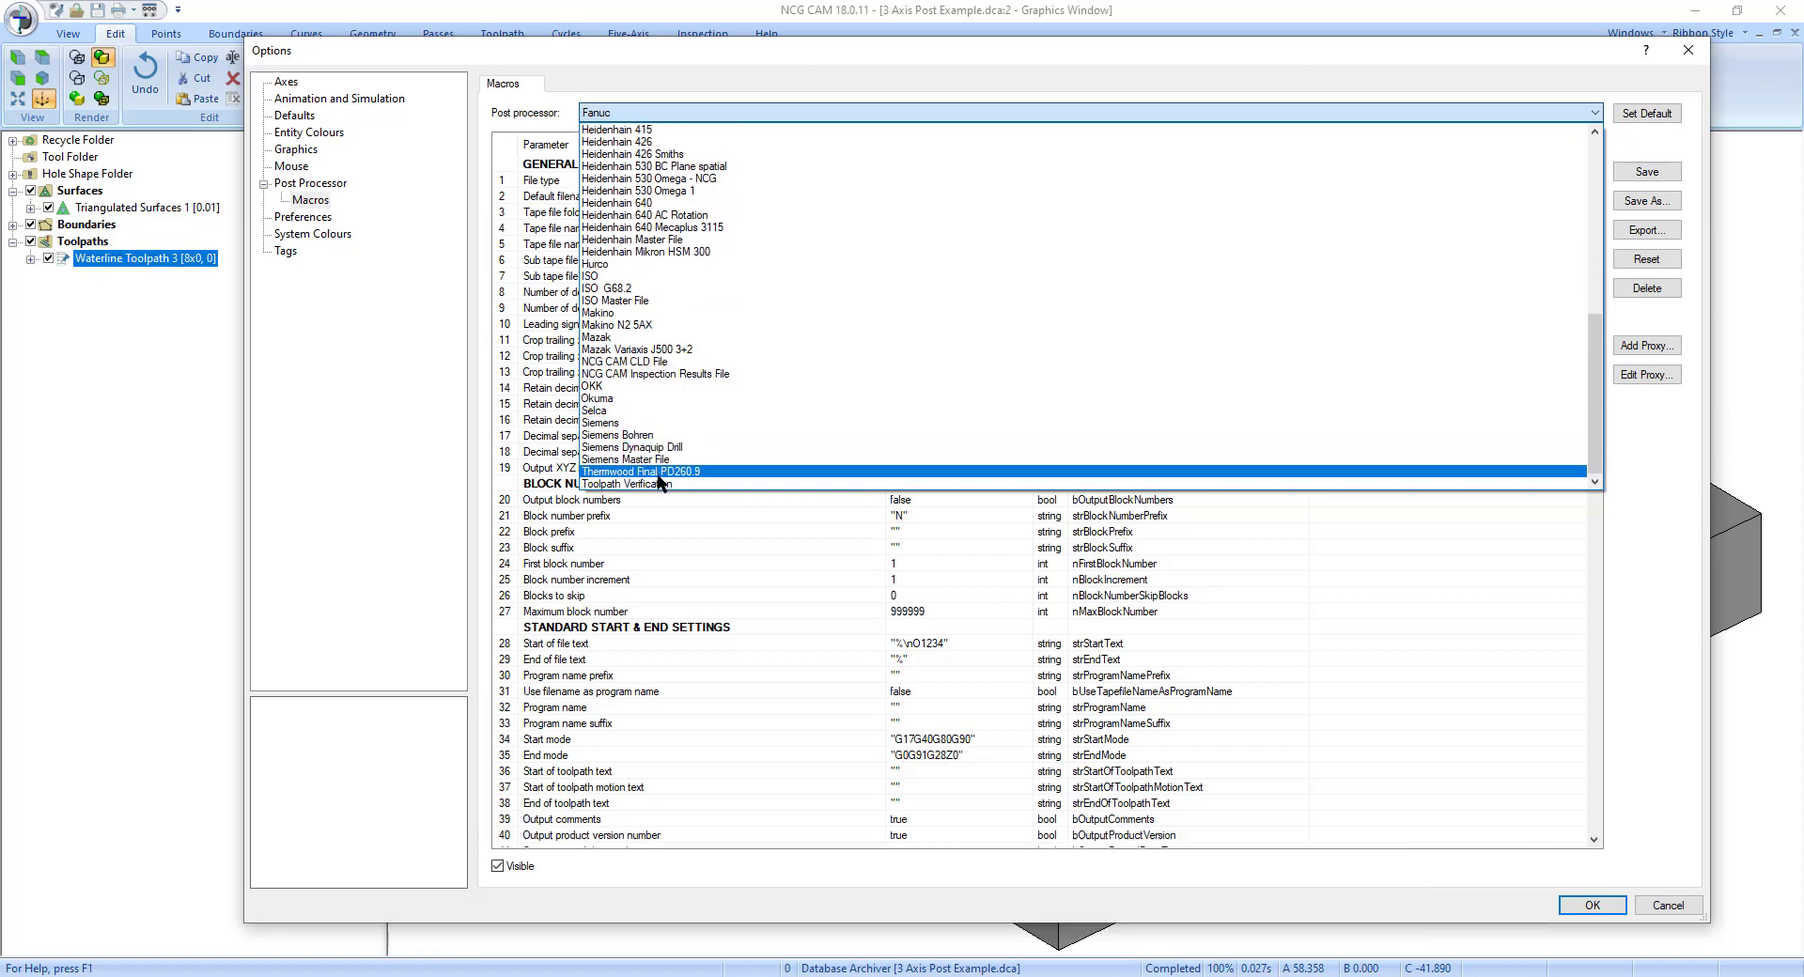
pyautogui.click(673, 109)
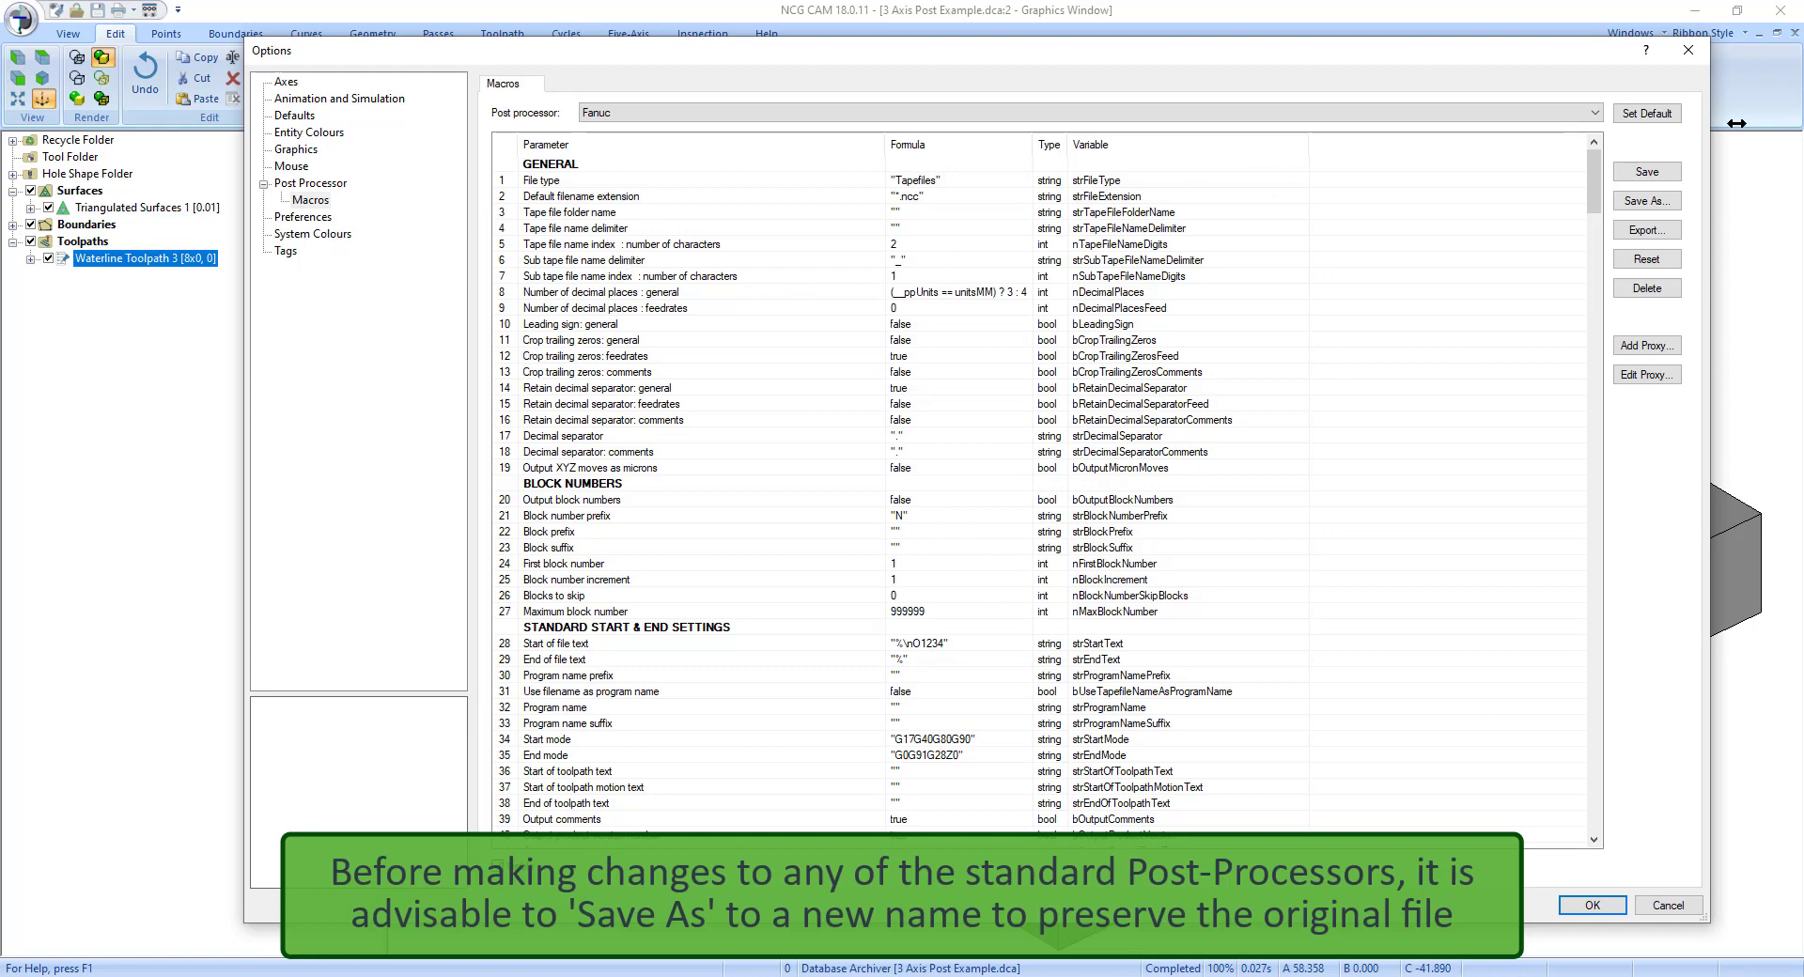
# Save a copy of the Fanuc post processor under the name Fanuc_NCG
pyautogui.click(1654, 200)
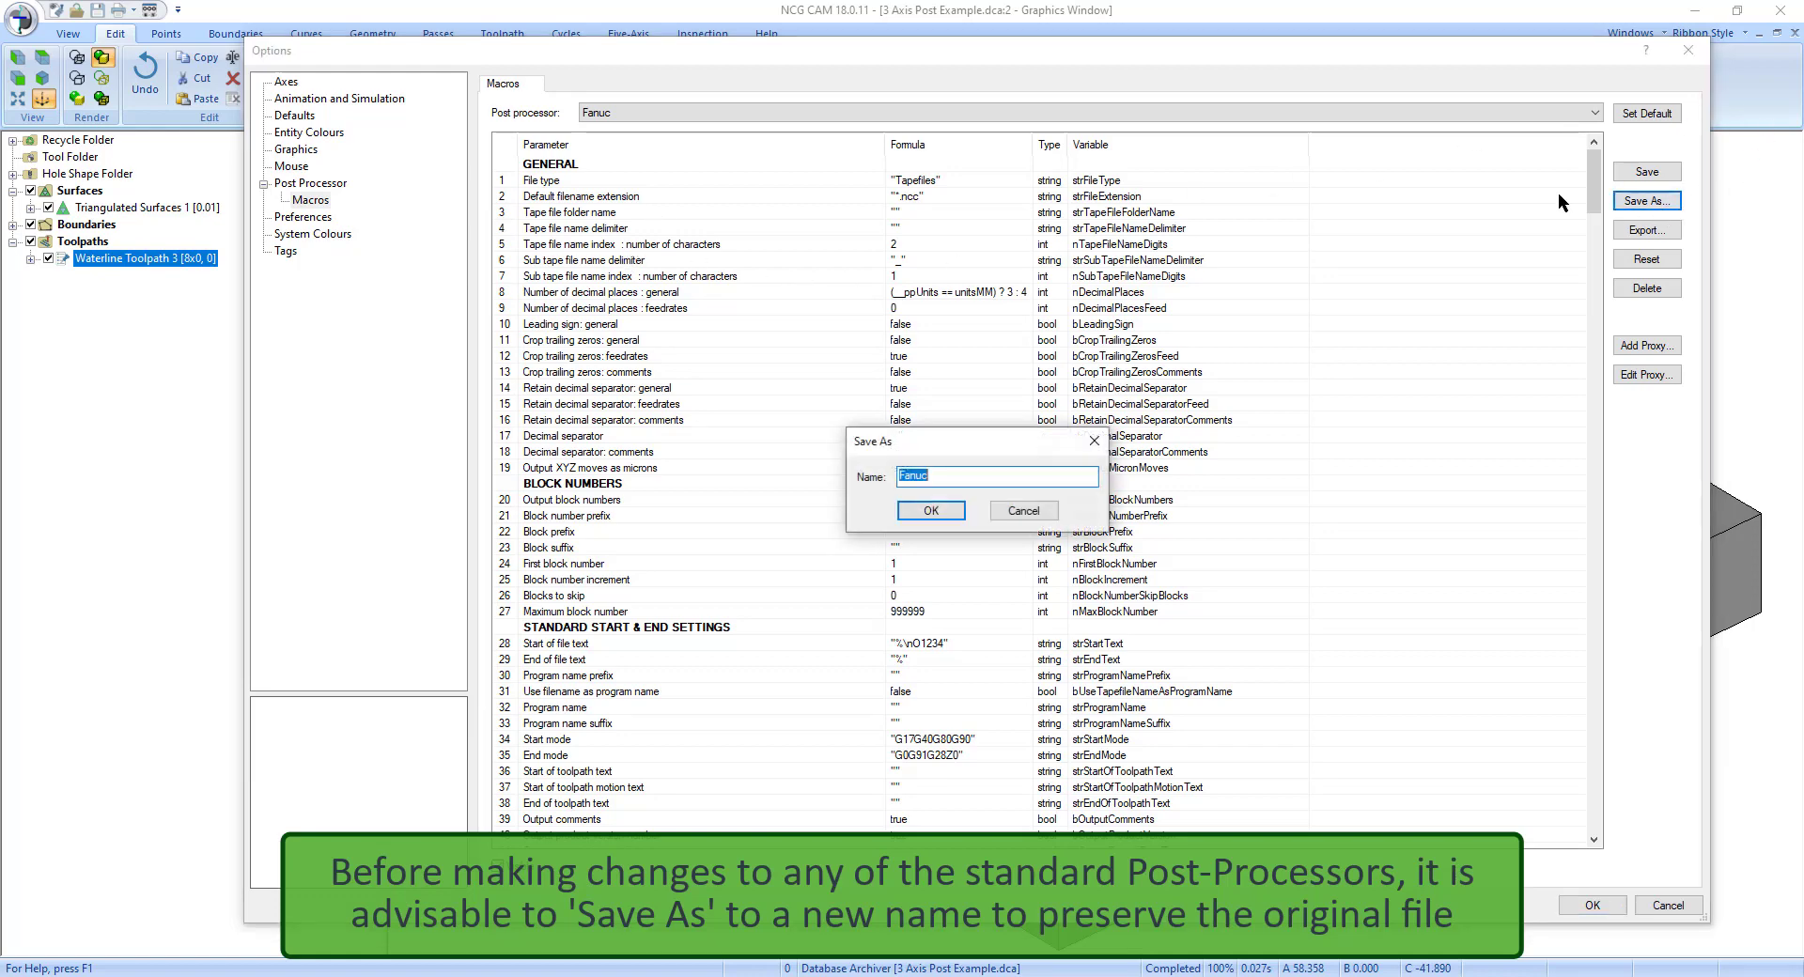
pyautogui.click(941, 473)
pyautogui.write('_NCG')
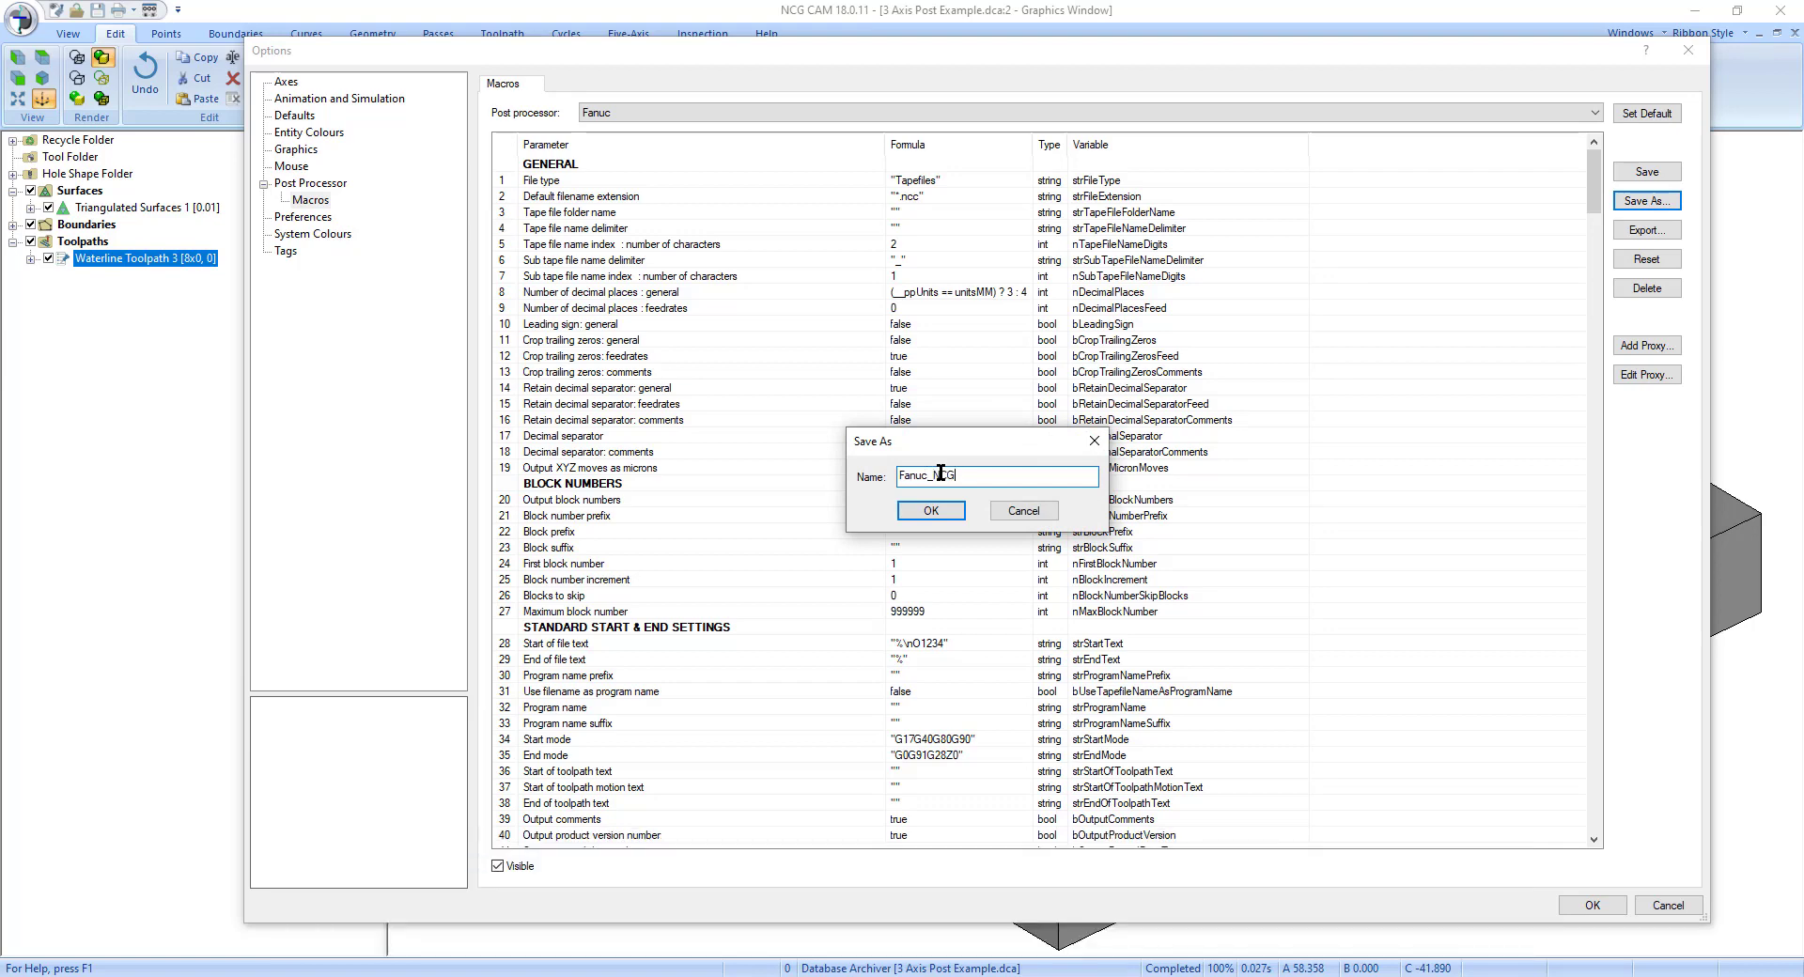
pyautogui.click(931, 511)
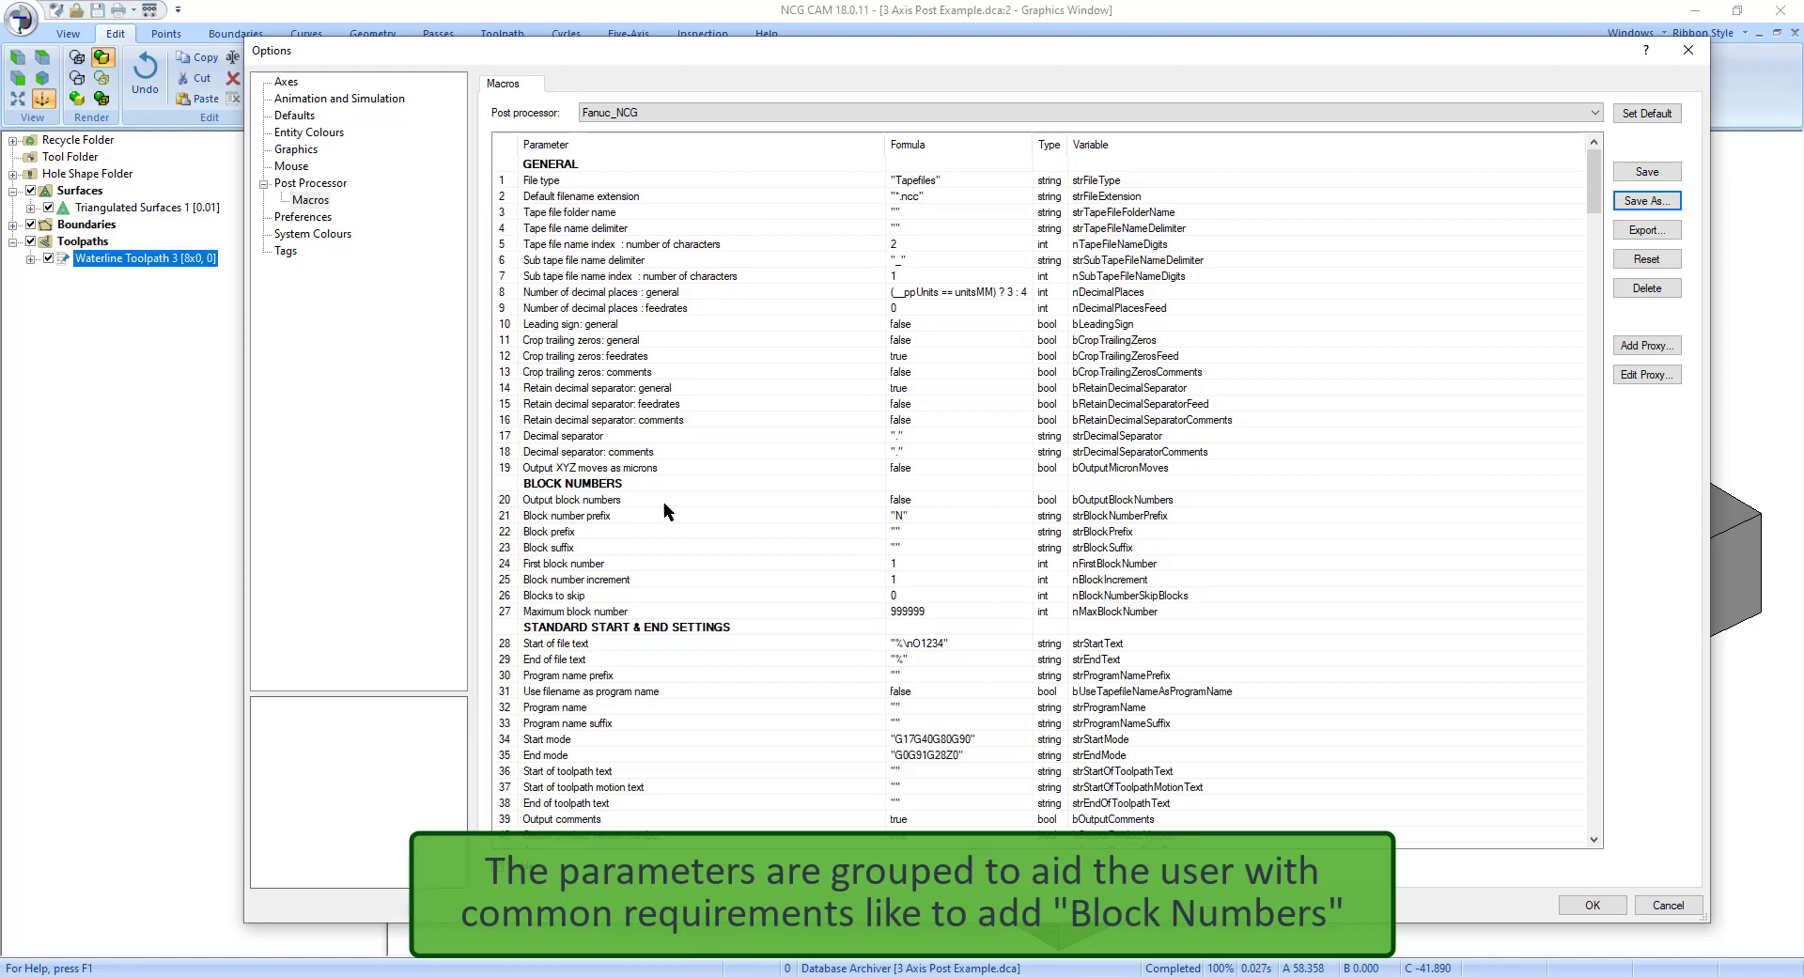
# Enable block numbering in the Fanuc_NCG post processor by setting Output block numbers to true
pyautogui.doubleClick(911, 500)
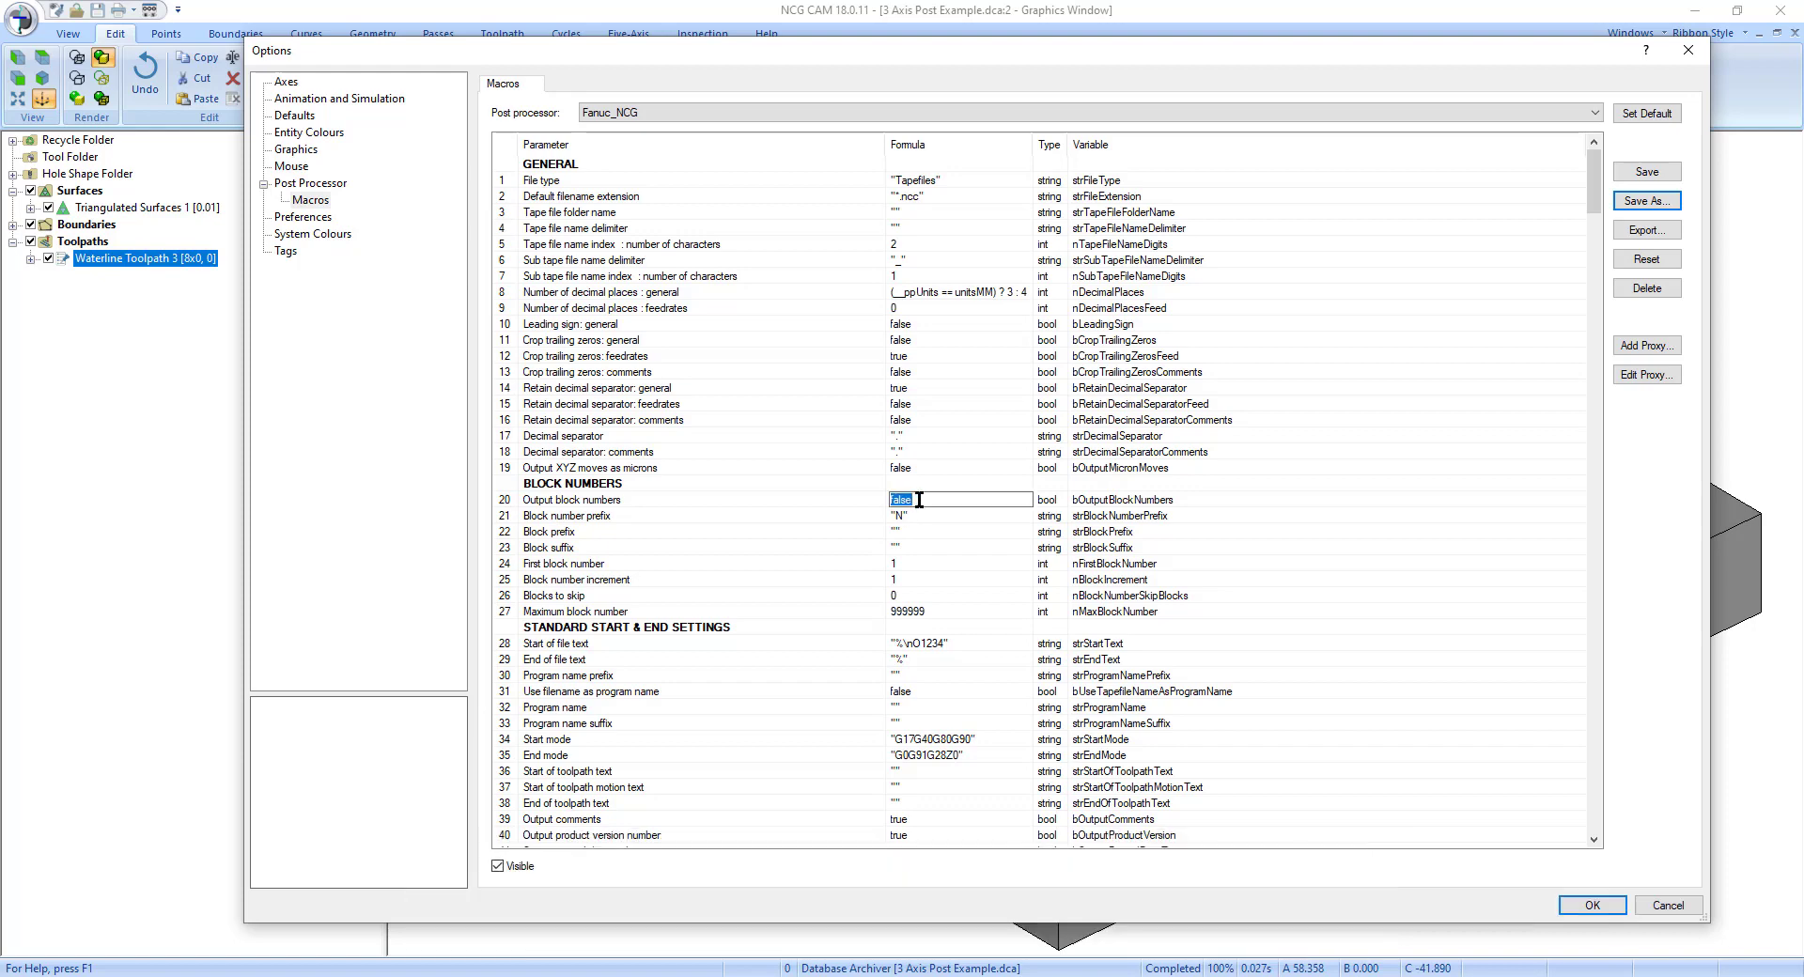
pyautogui.press('BackSpace')
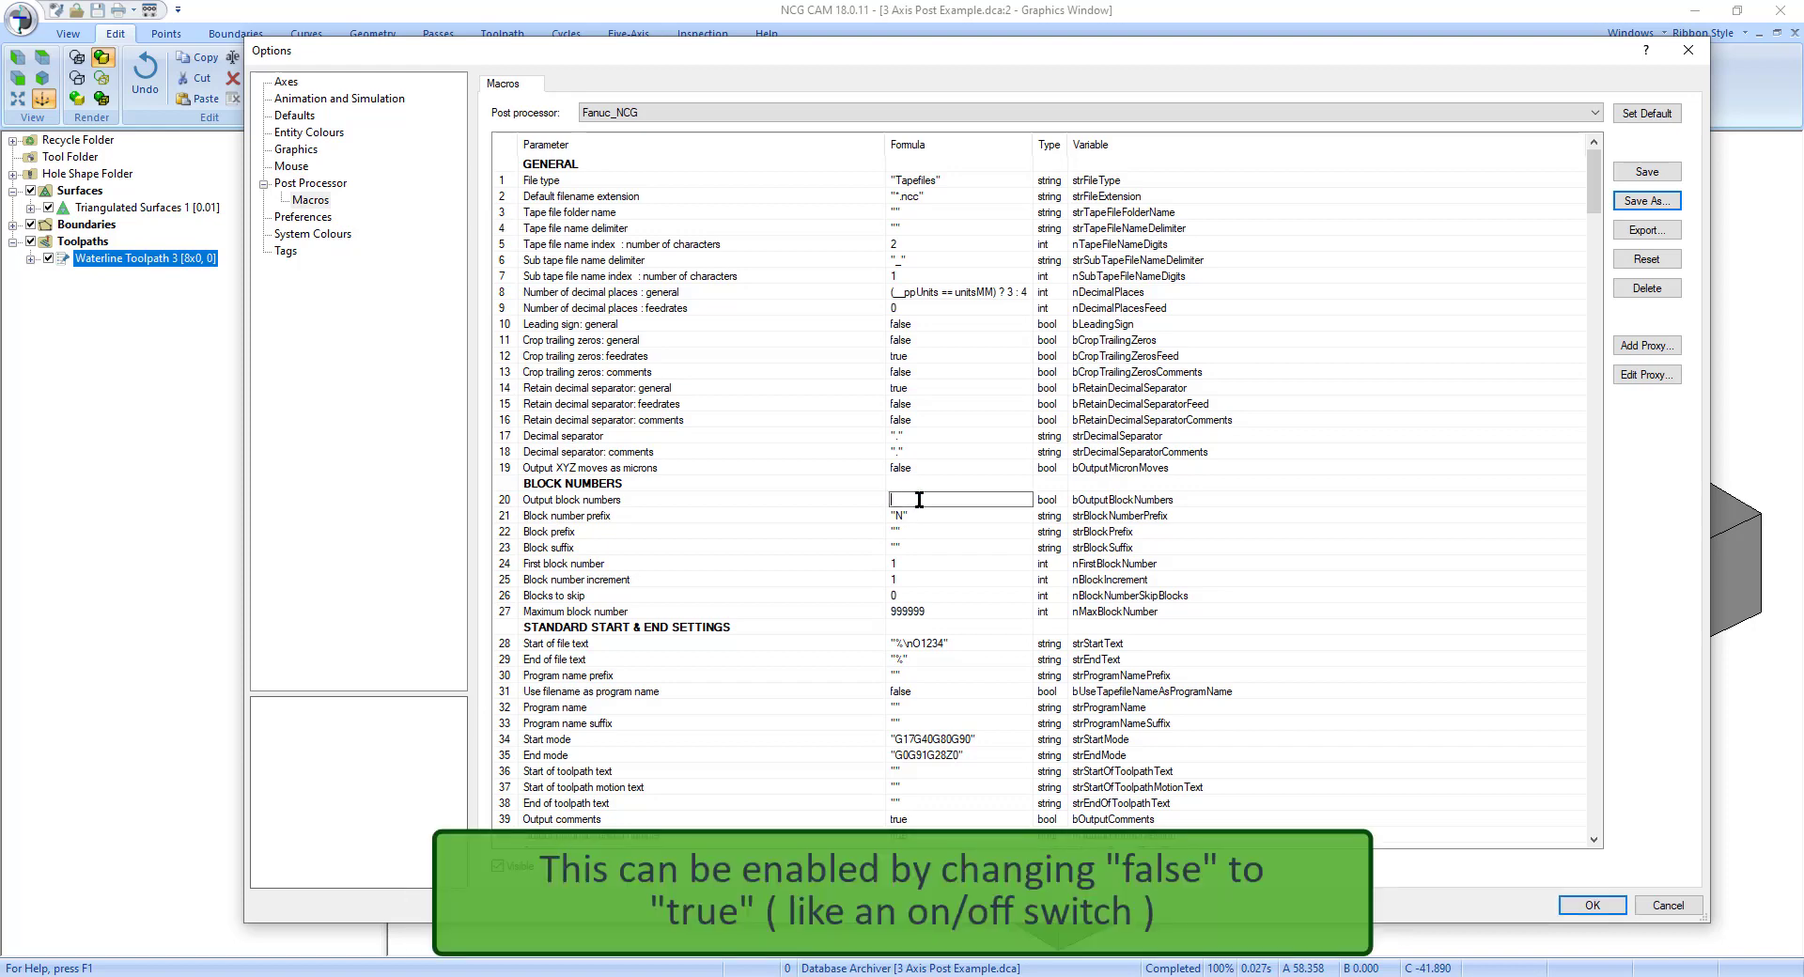
pyautogui.doubleClick(982, 515)
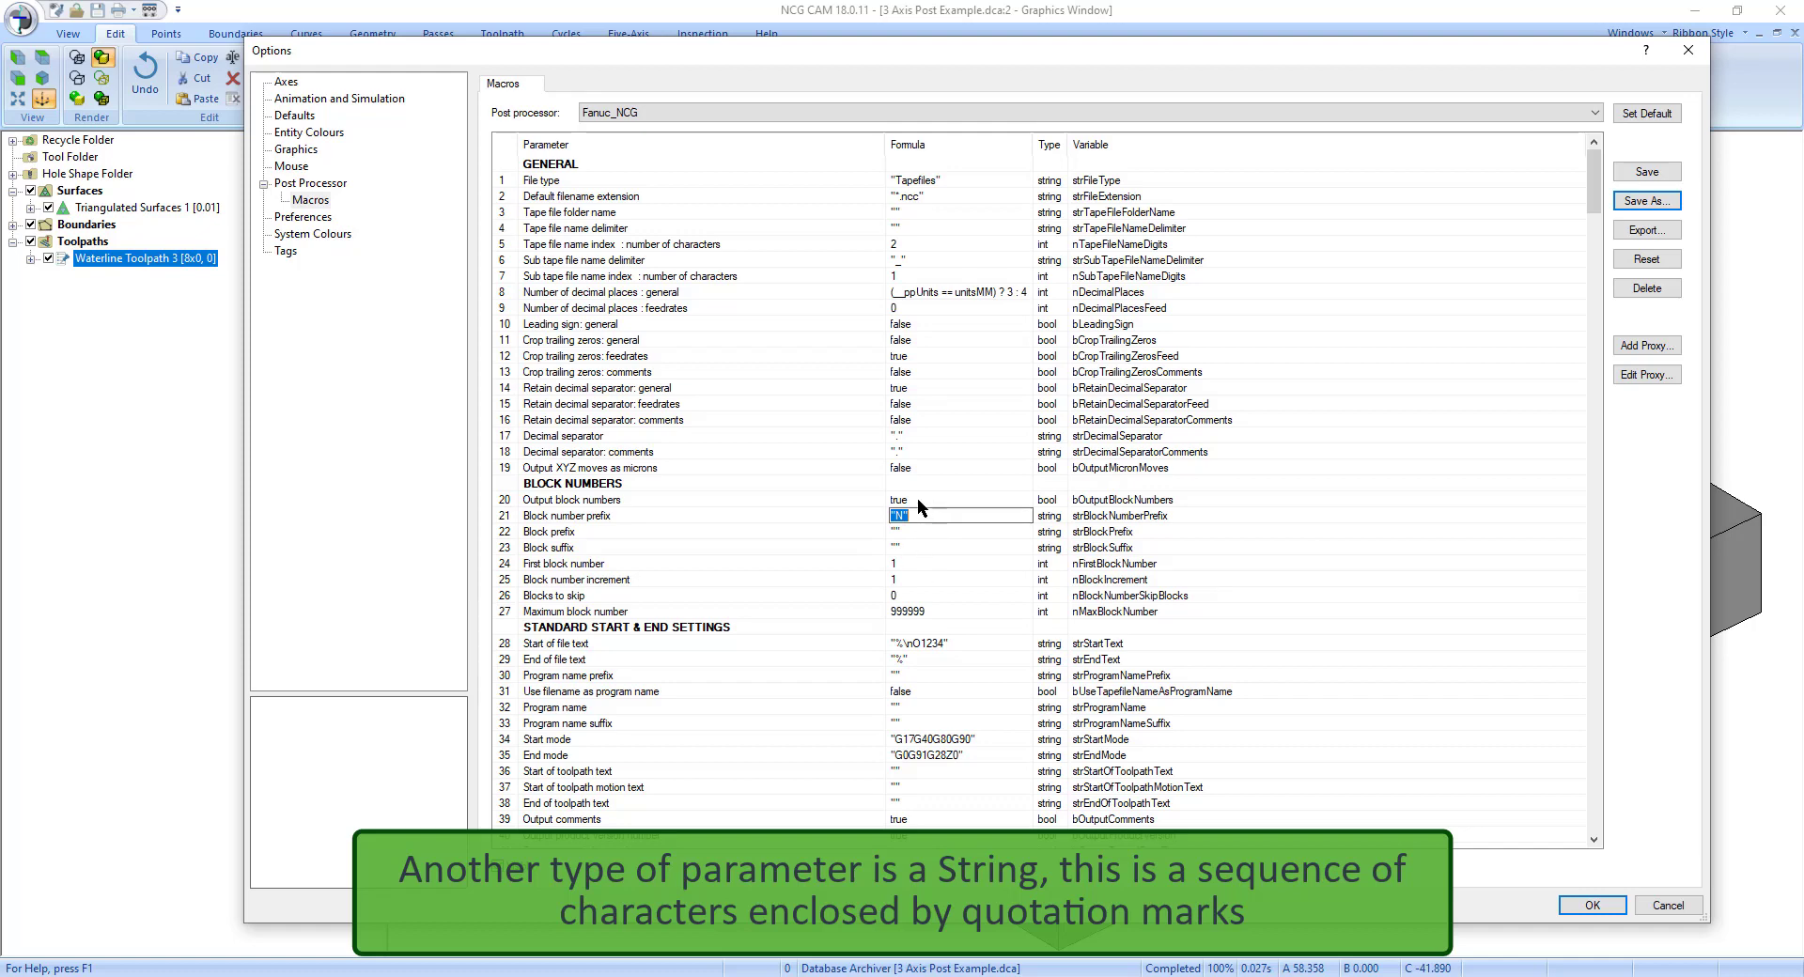
# Set both the first block number and the block number increment to 10, then save the post processor and close the options
pyautogui.click(563, 566)
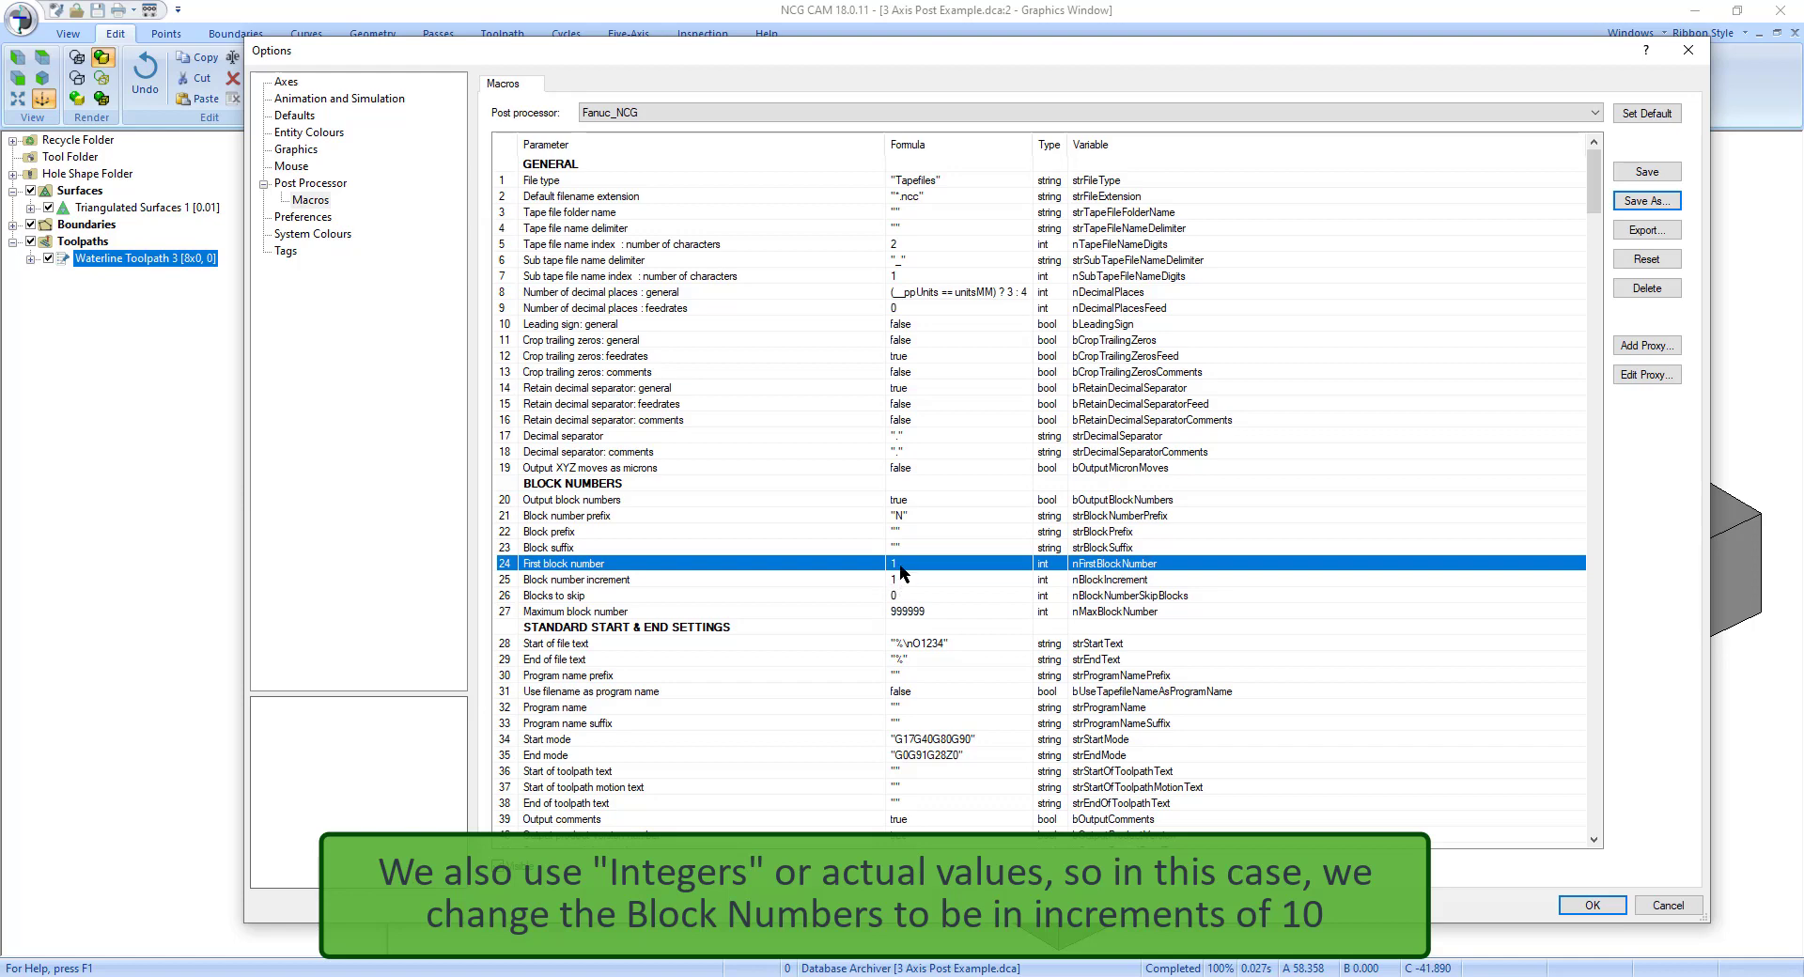
pyautogui.click(901, 565)
pyautogui.write('1')
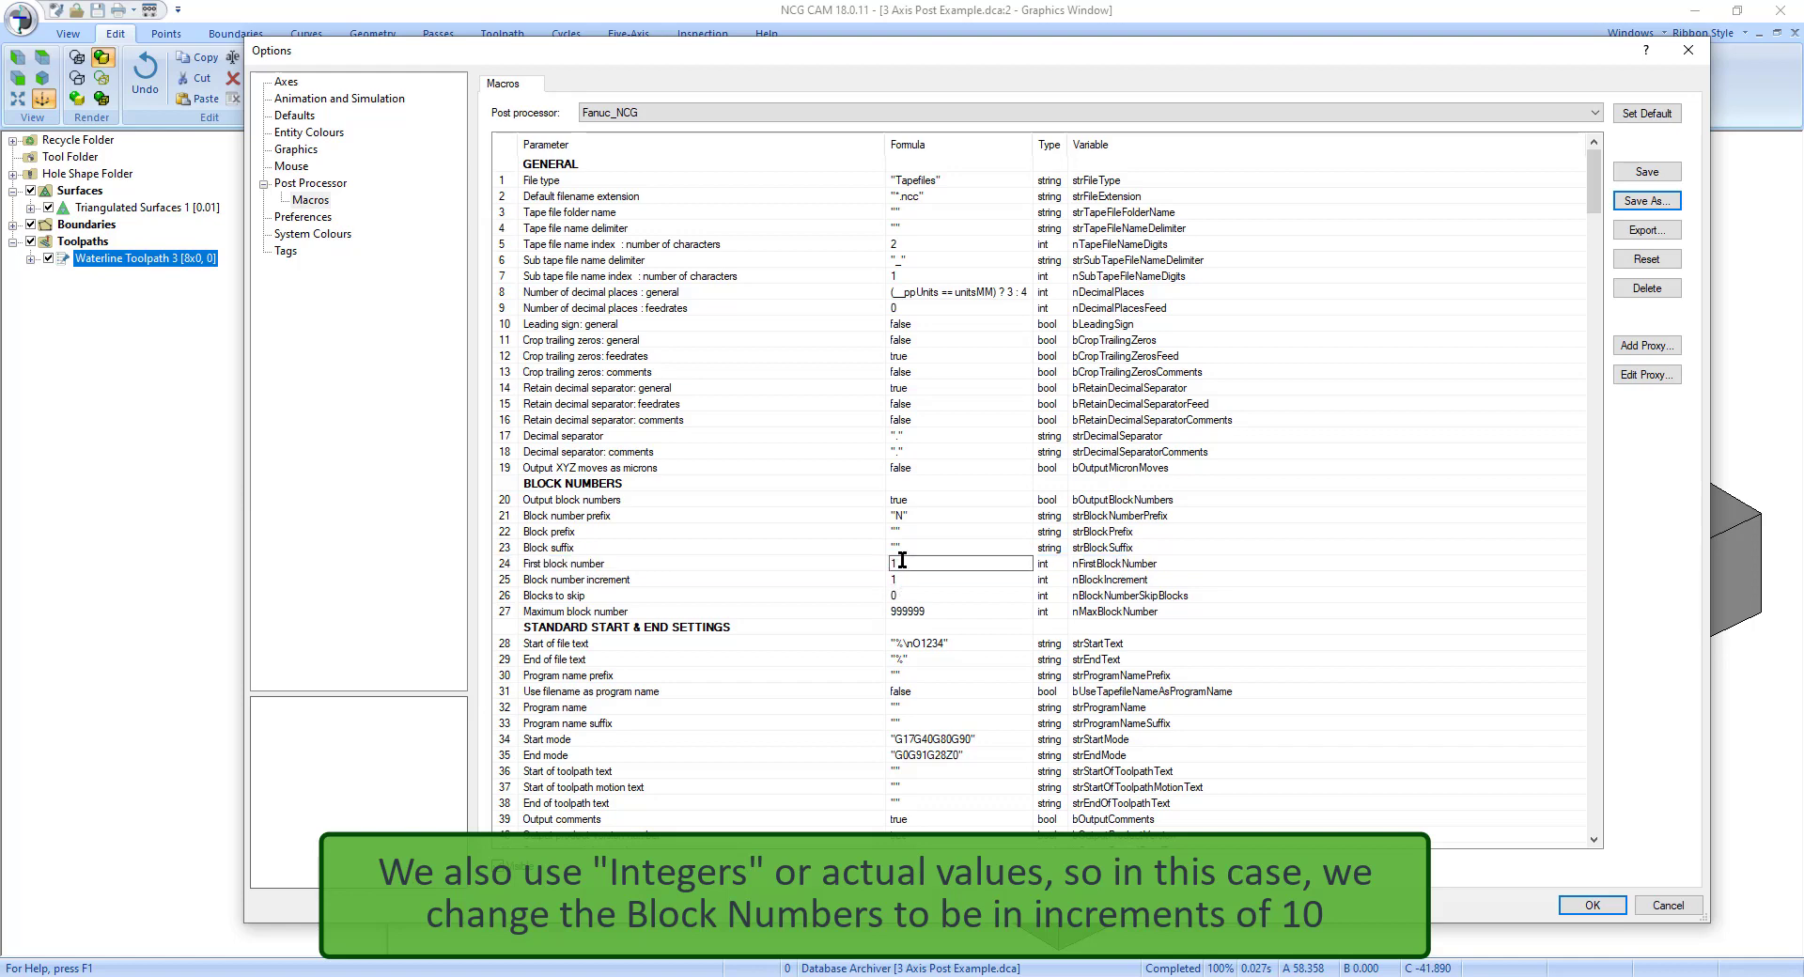
pyautogui.click(901, 579)
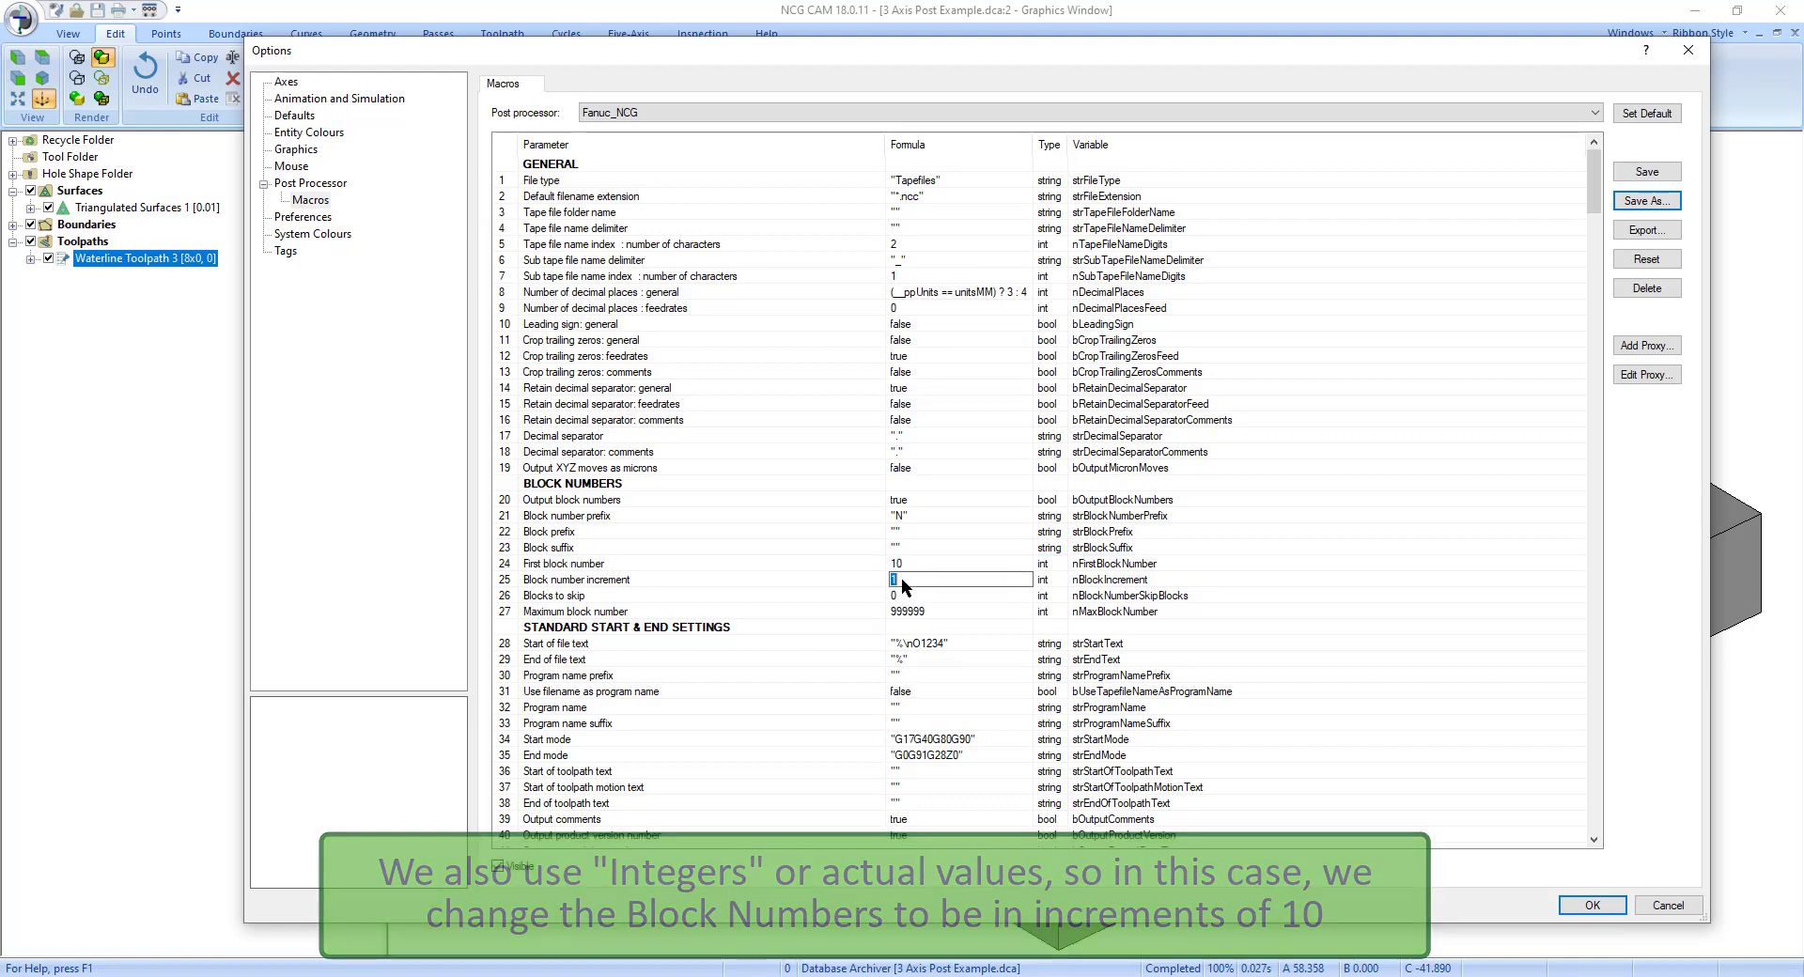
pyautogui.write('1')
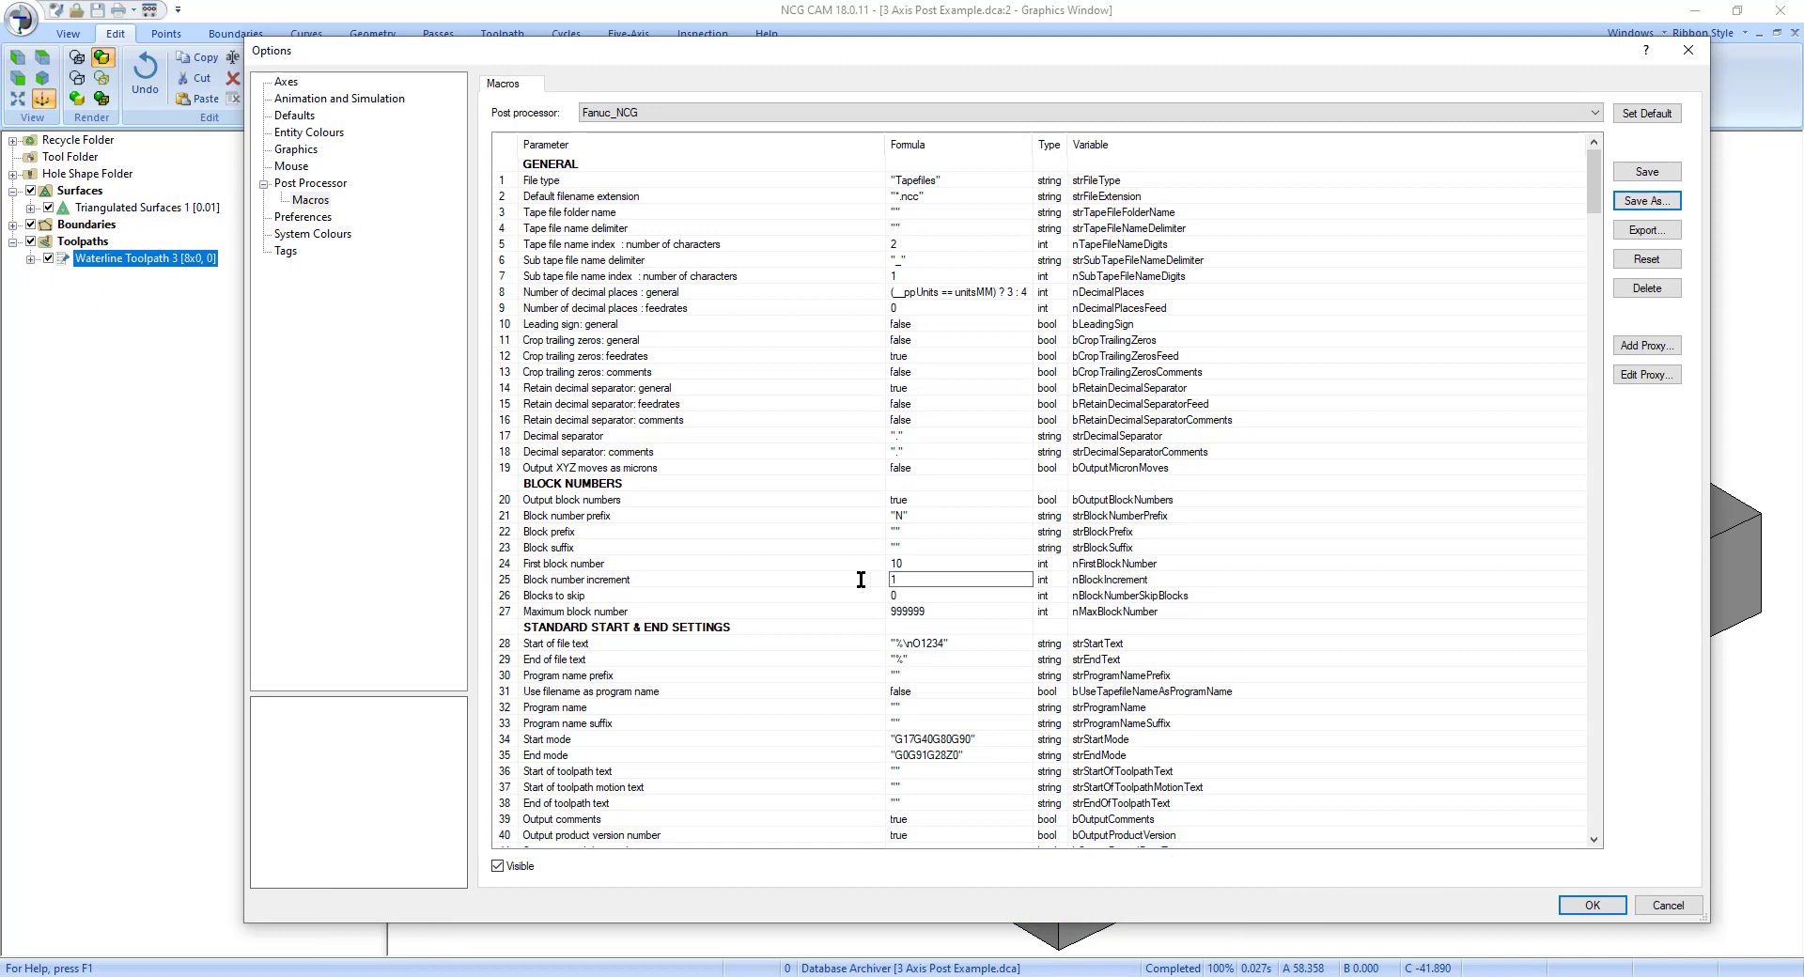
pyautogui.write('0')
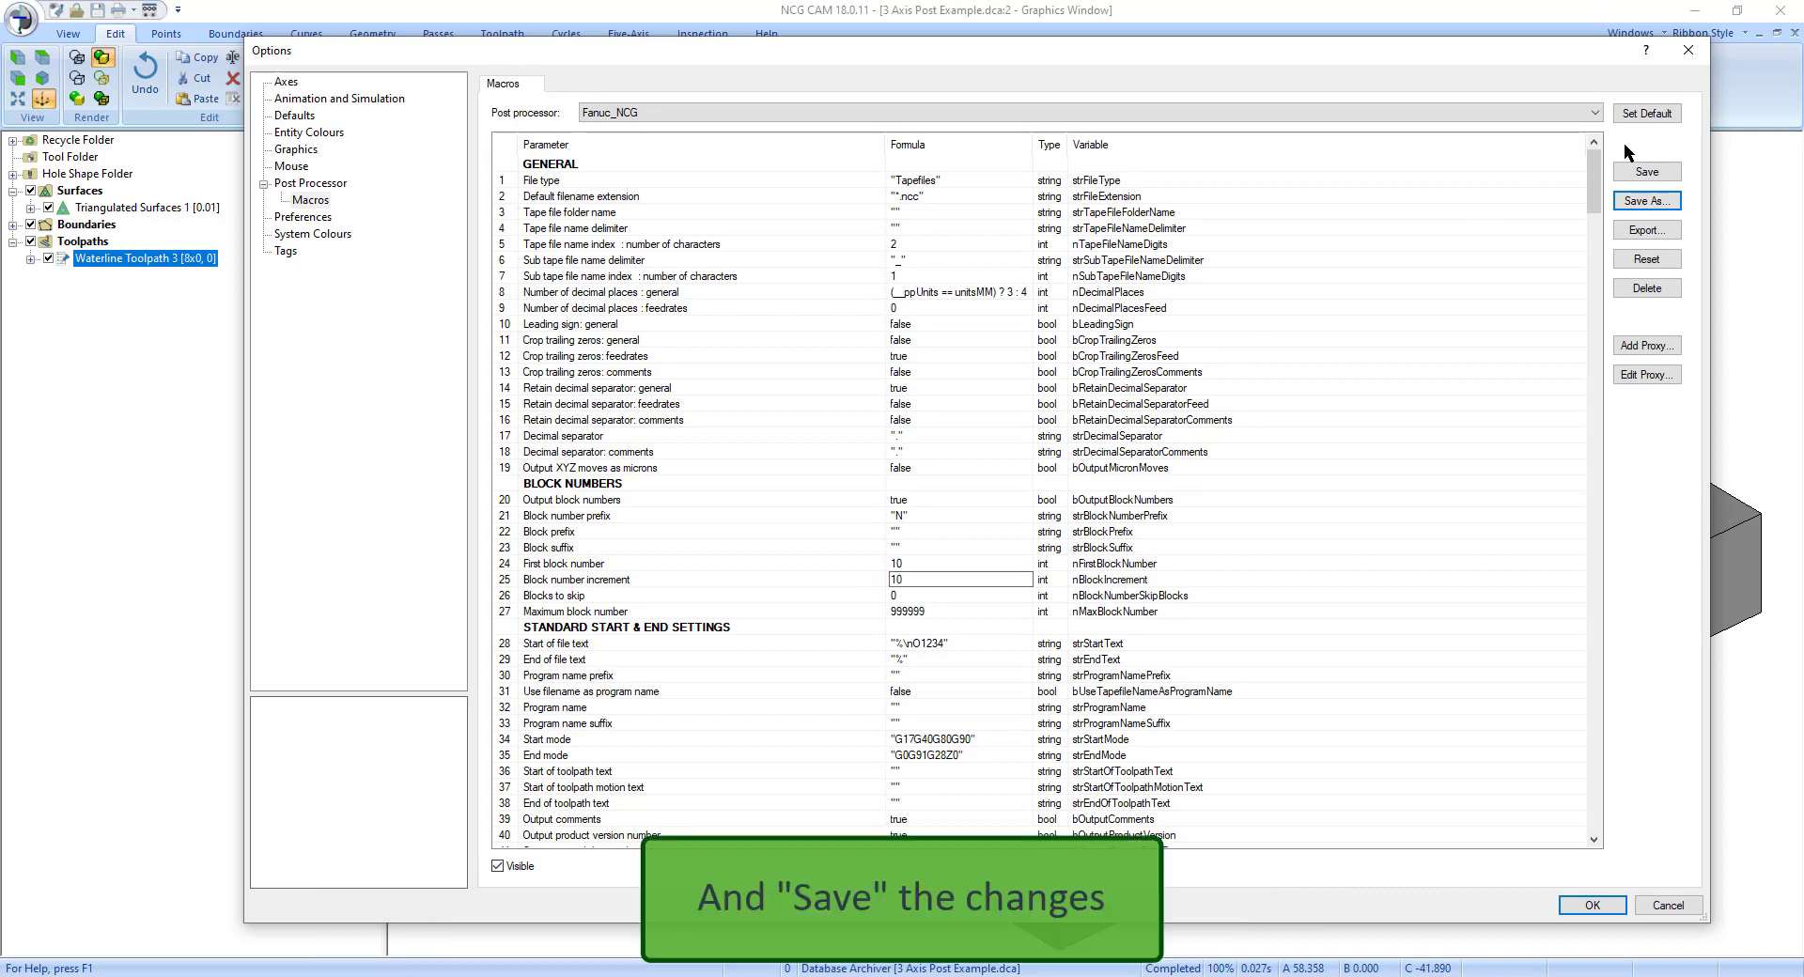
pyautogui.click(1639, 172)
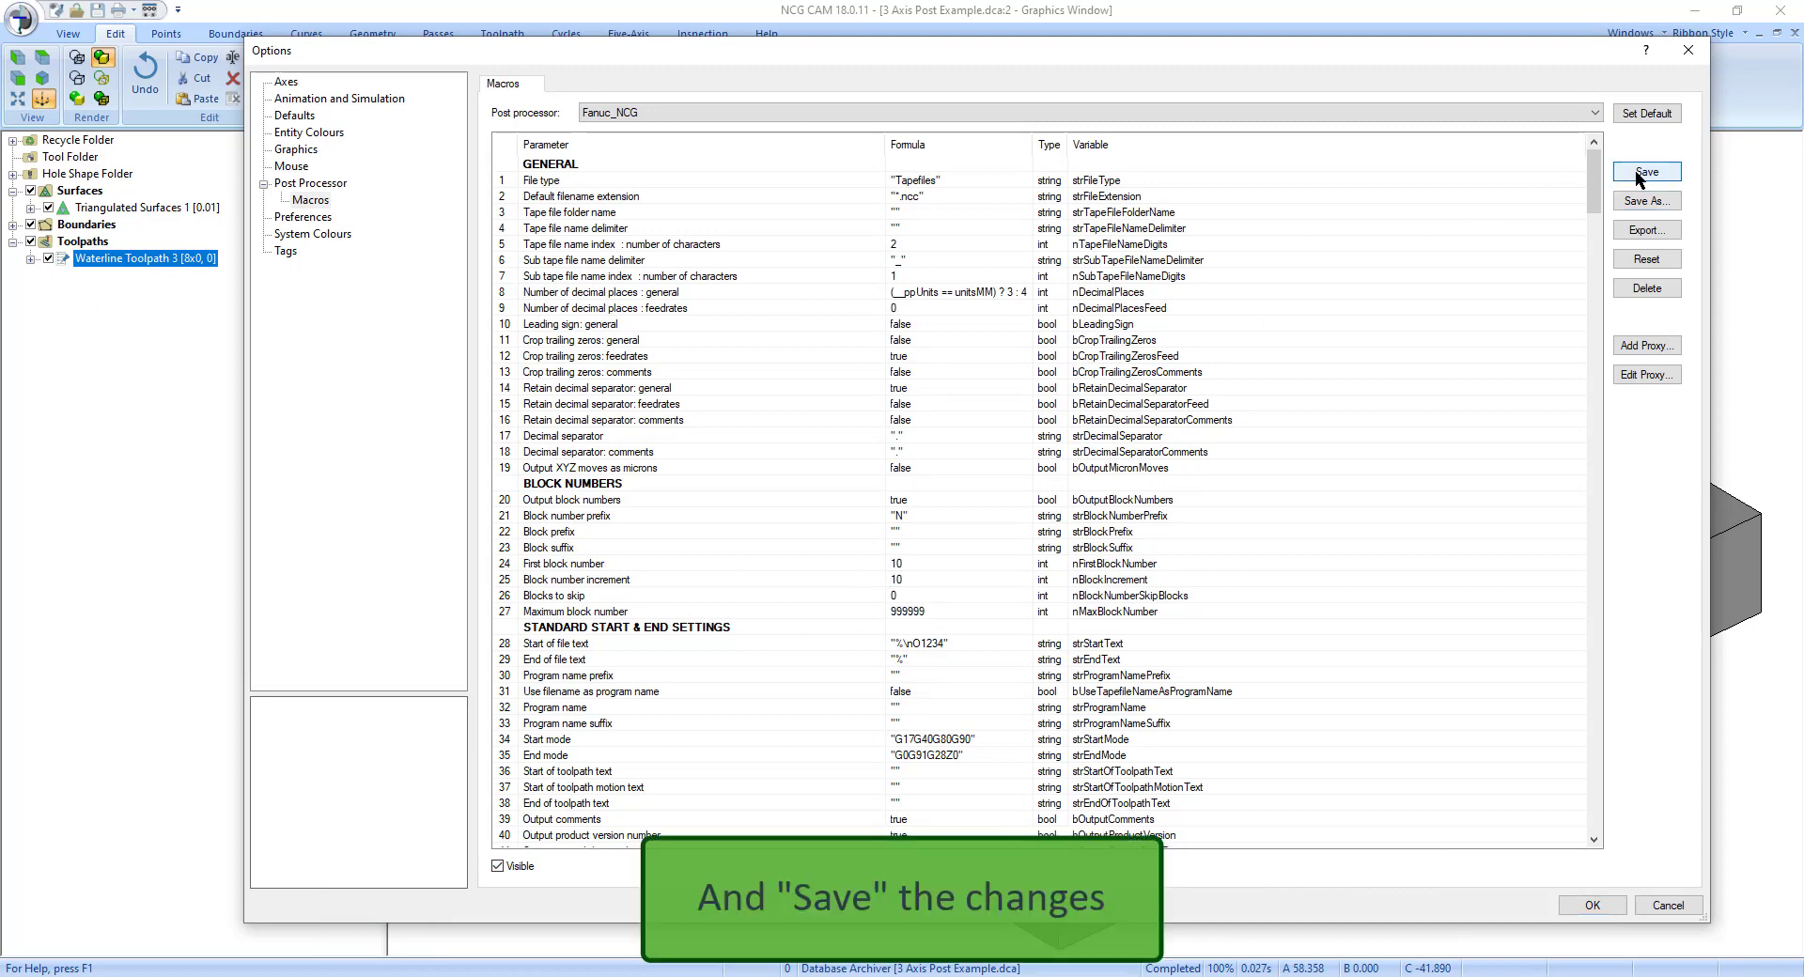
pyautogui.click(1581, 905)
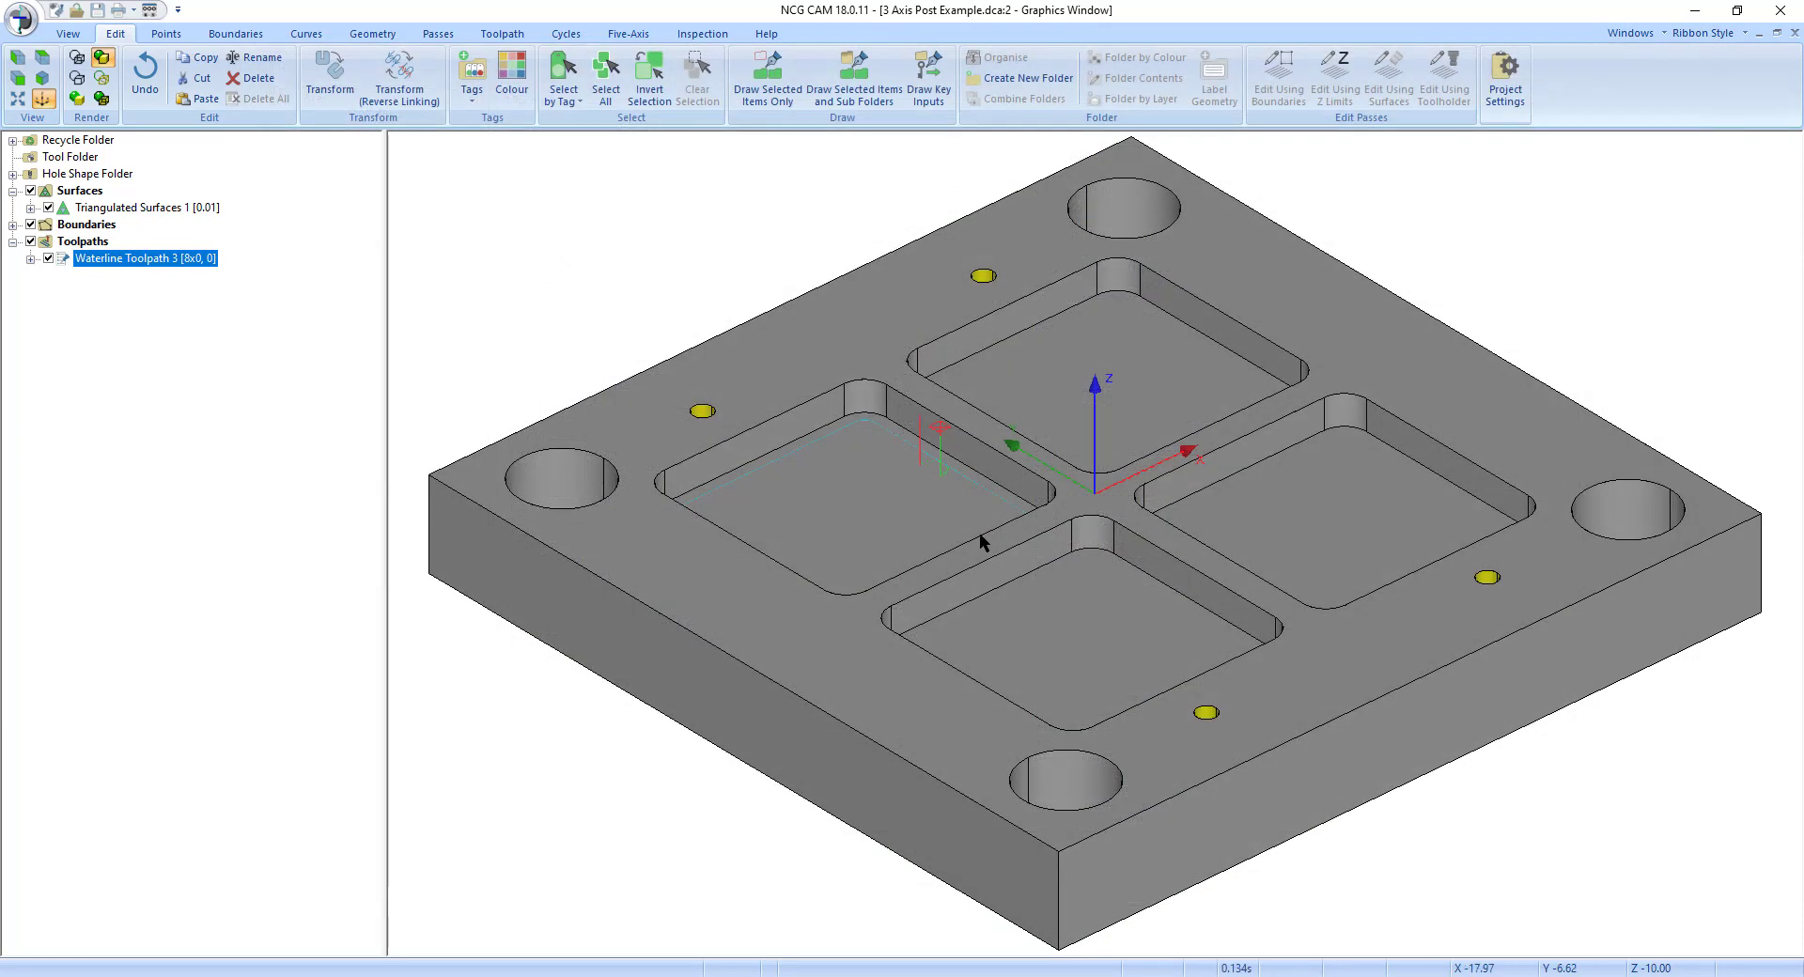
# Post-process Waterline Toolpath 3 to plate01.ncc using the Fanuc_NCG format
pyautogui.rightClick(192, 265)
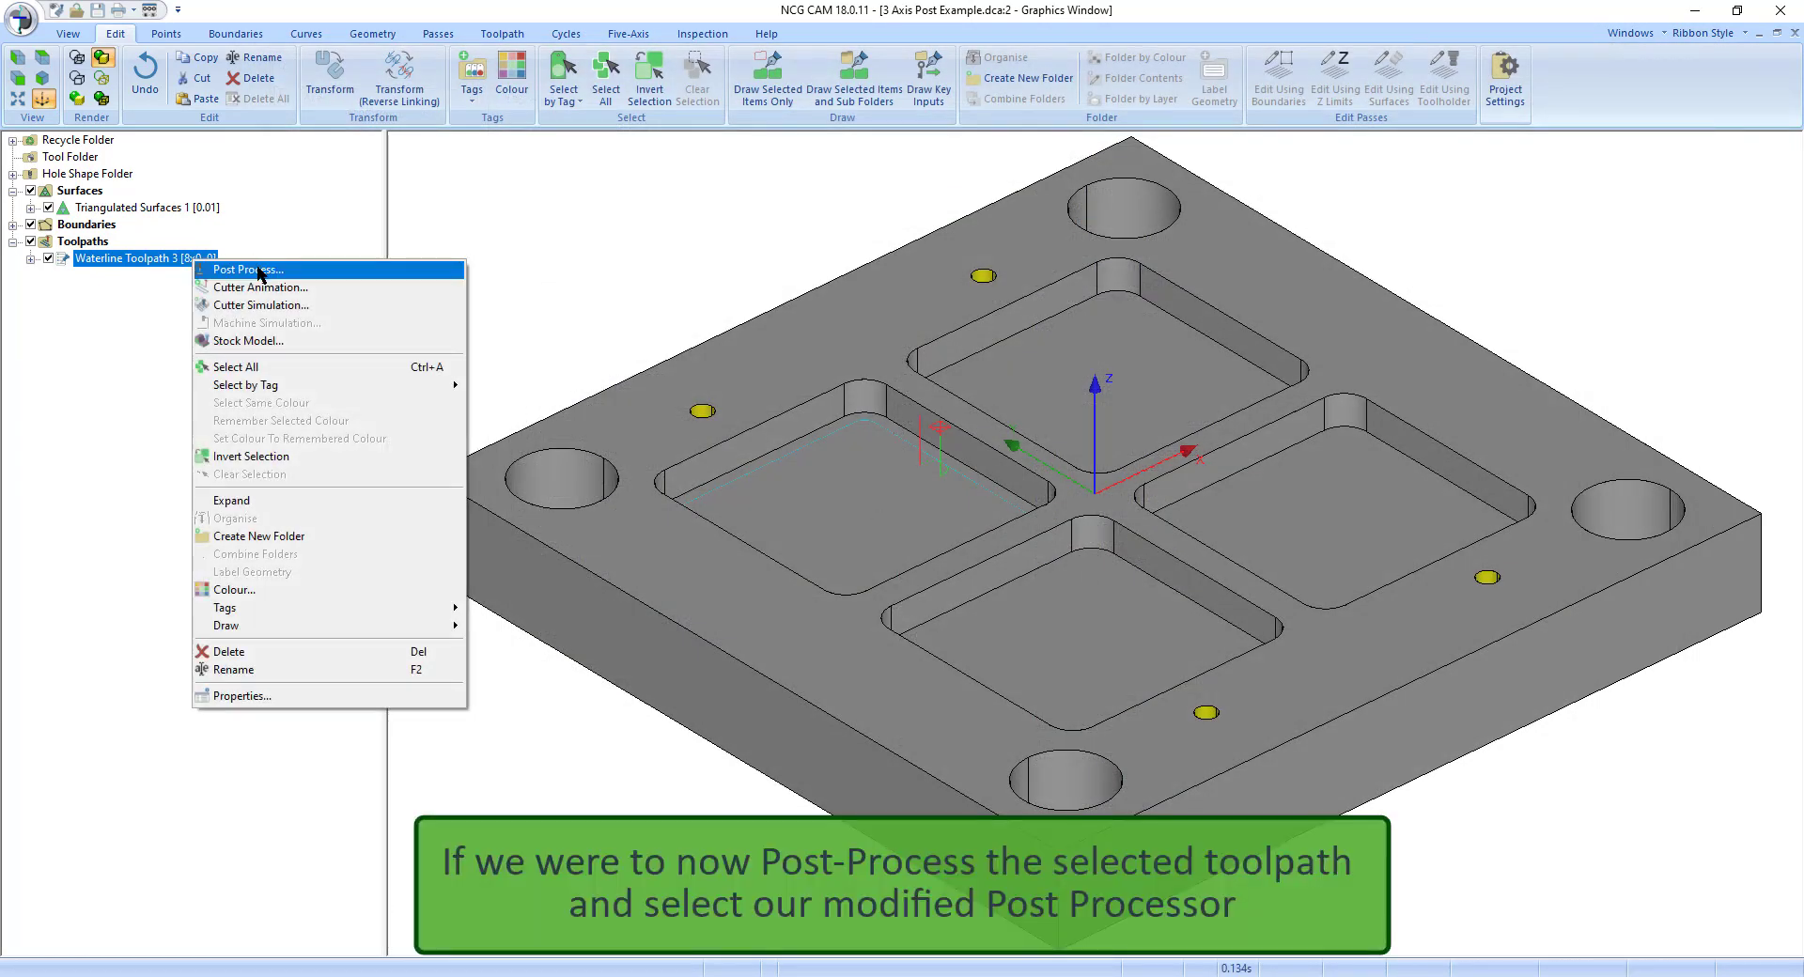
pyautogui.click(263, 269)
pyautogui.click(672, 251)
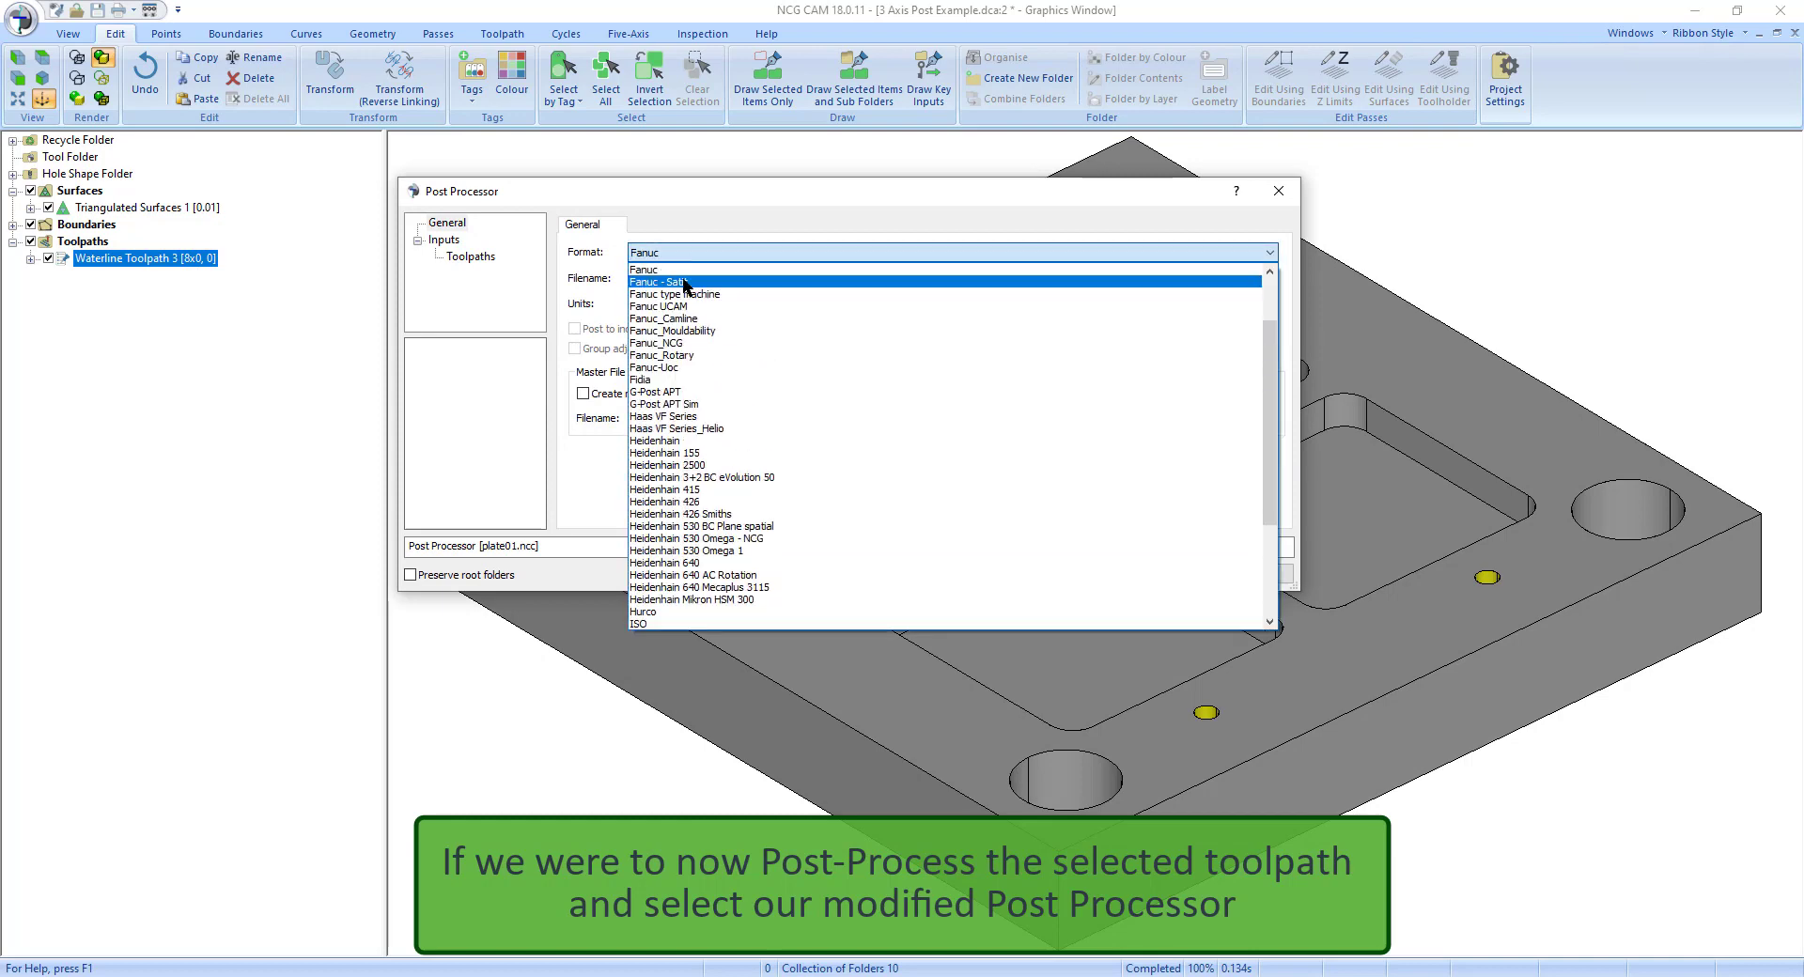
pyautogui.click(687, 343)
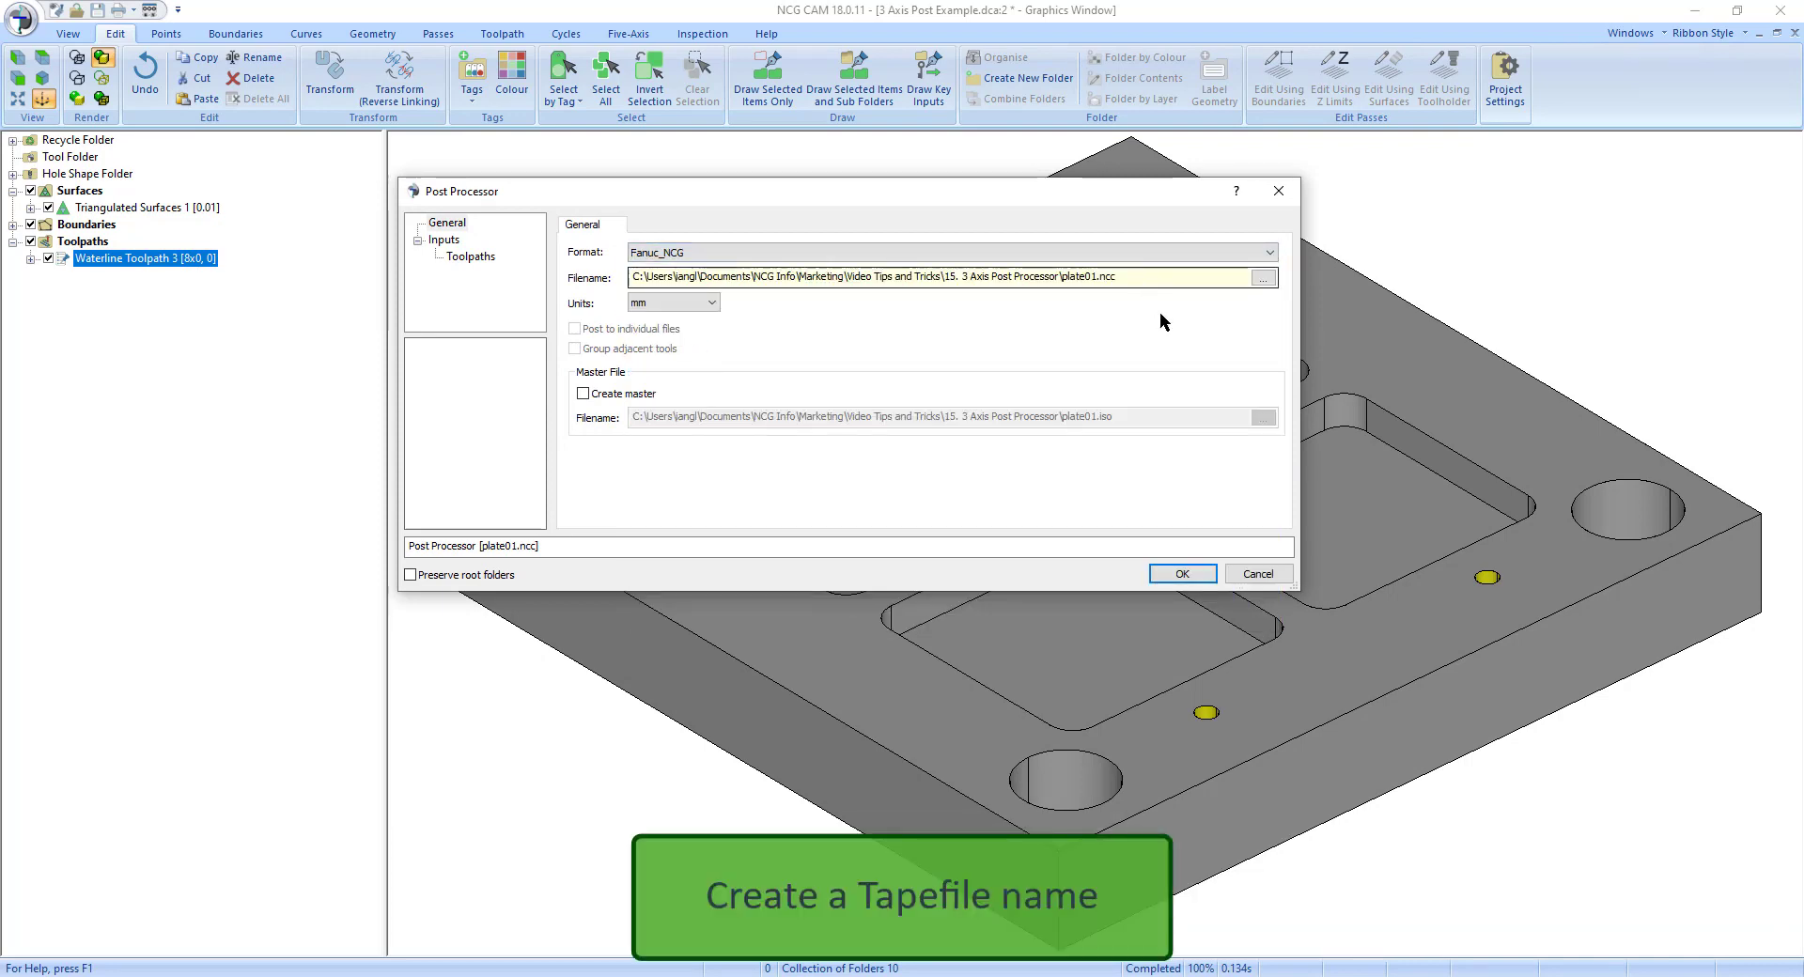
pyautogui.click(1190, 575)
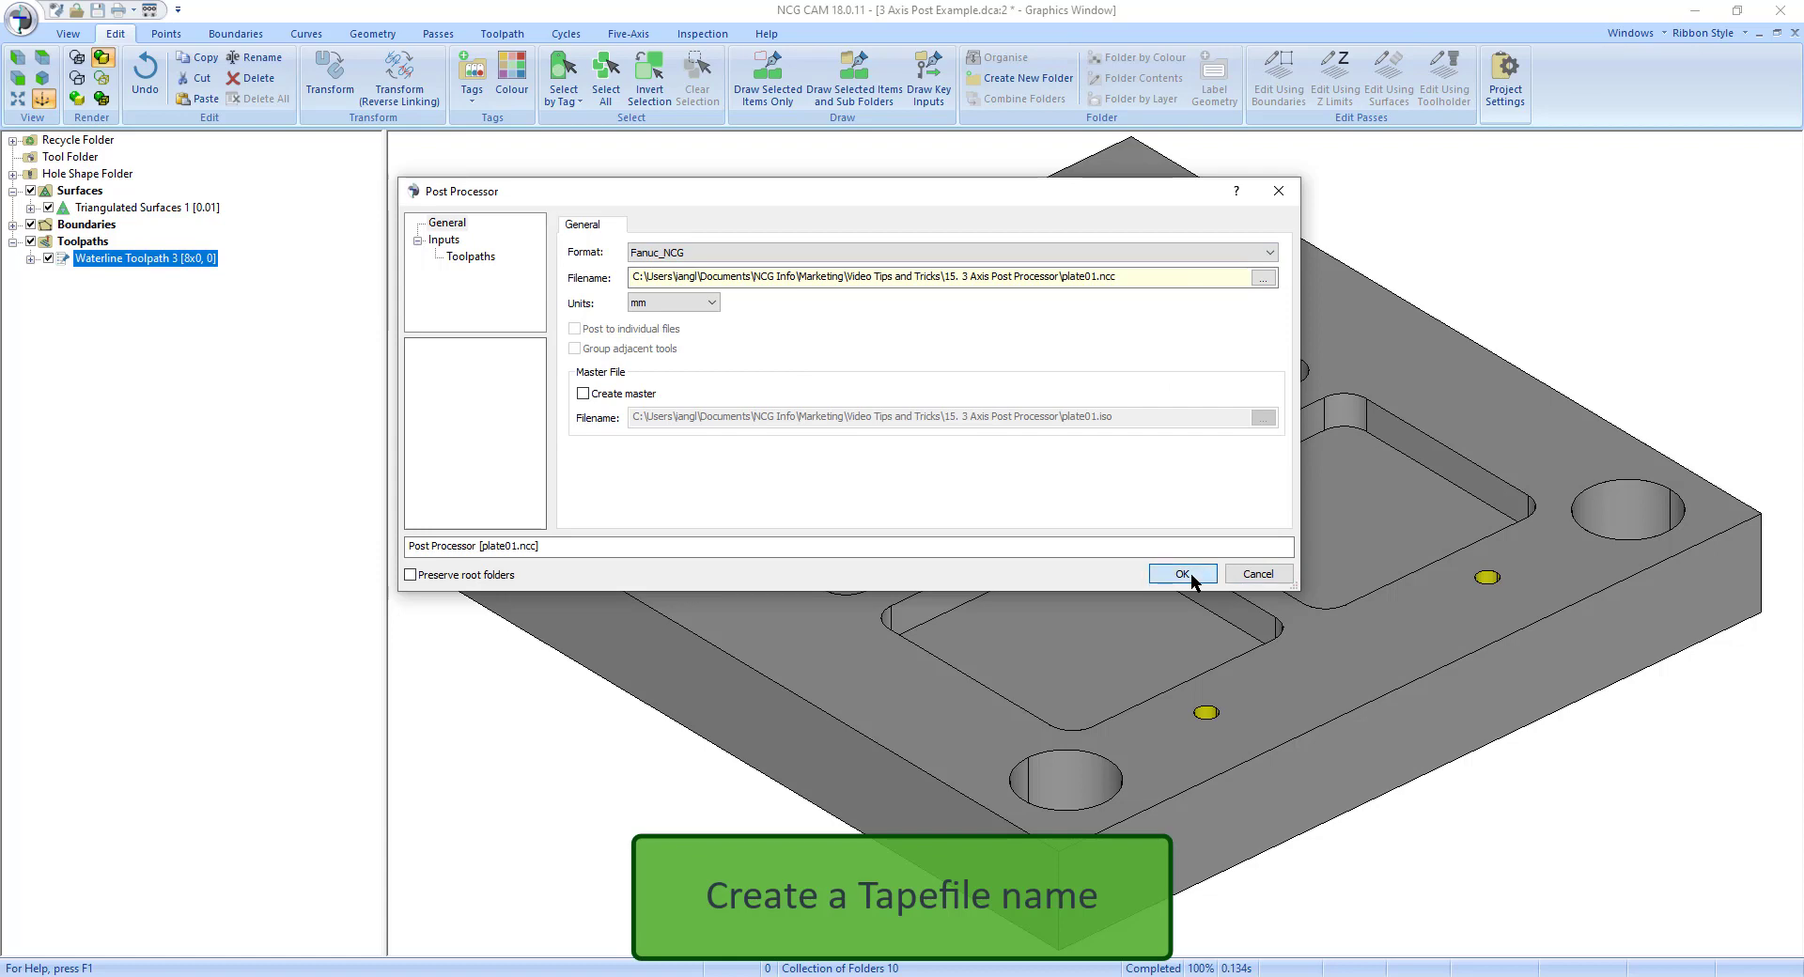
# View the plate01.ncc tape file to check its block numbers, then close it
pyautogui.rightClick(163, 266)
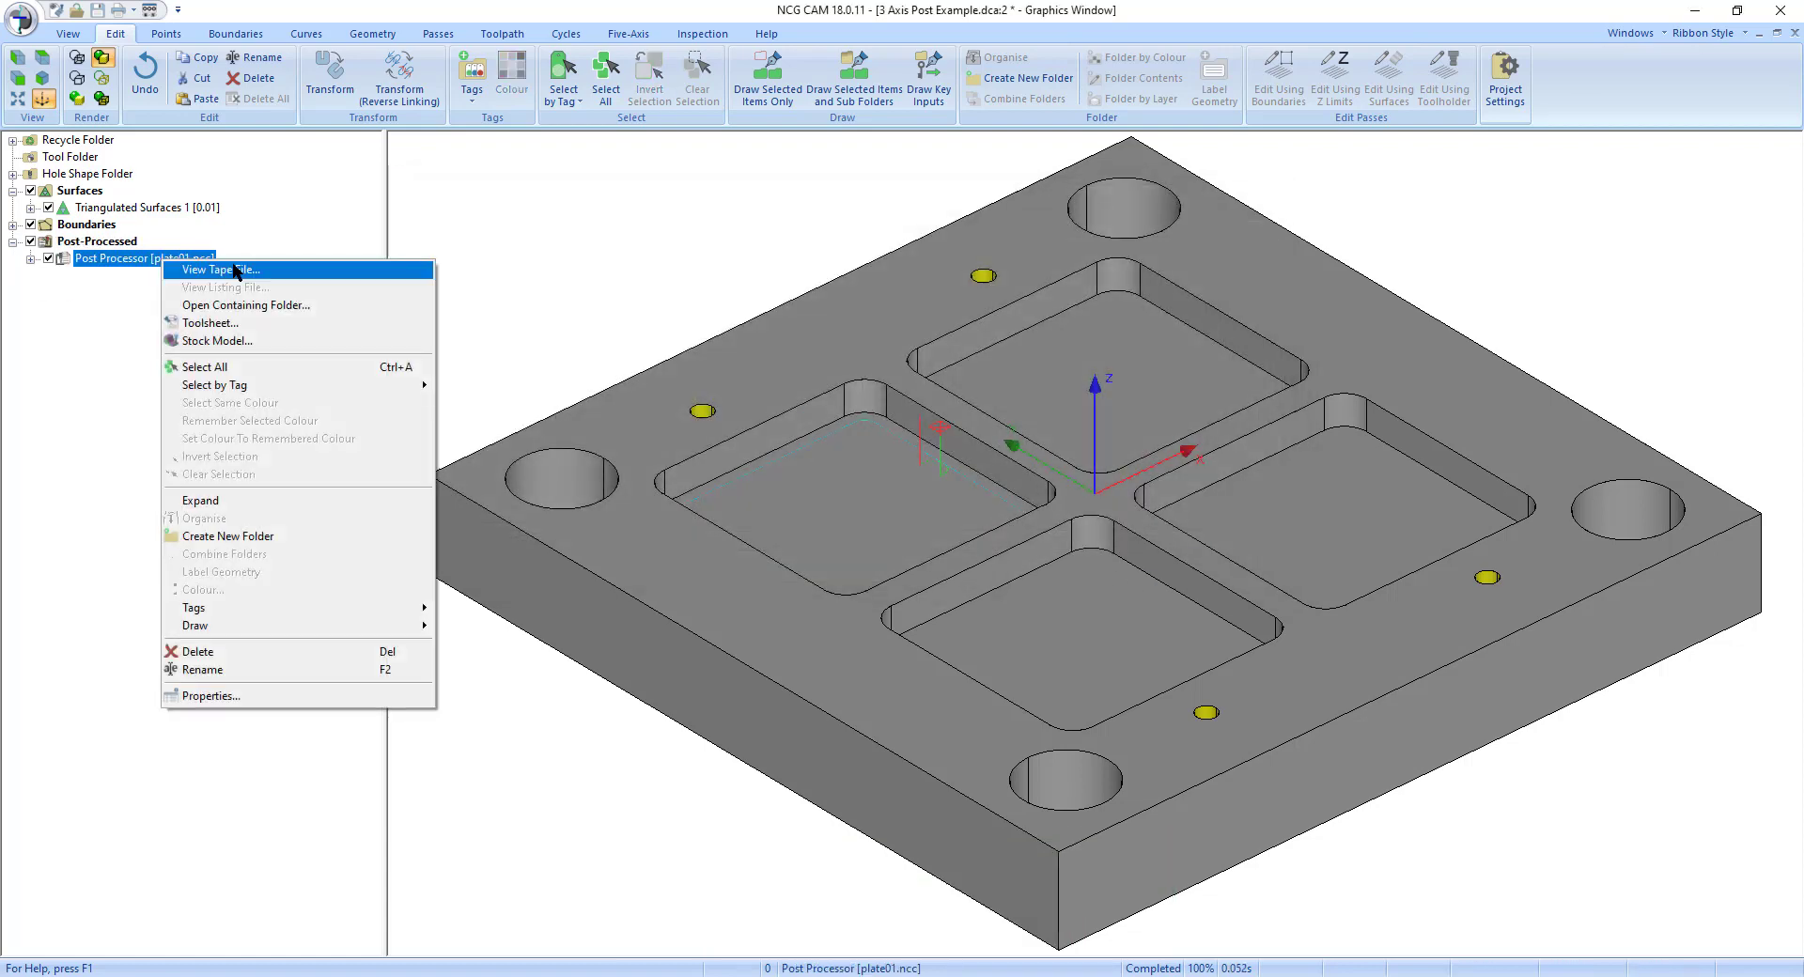
pyautogui.click(240, 274)
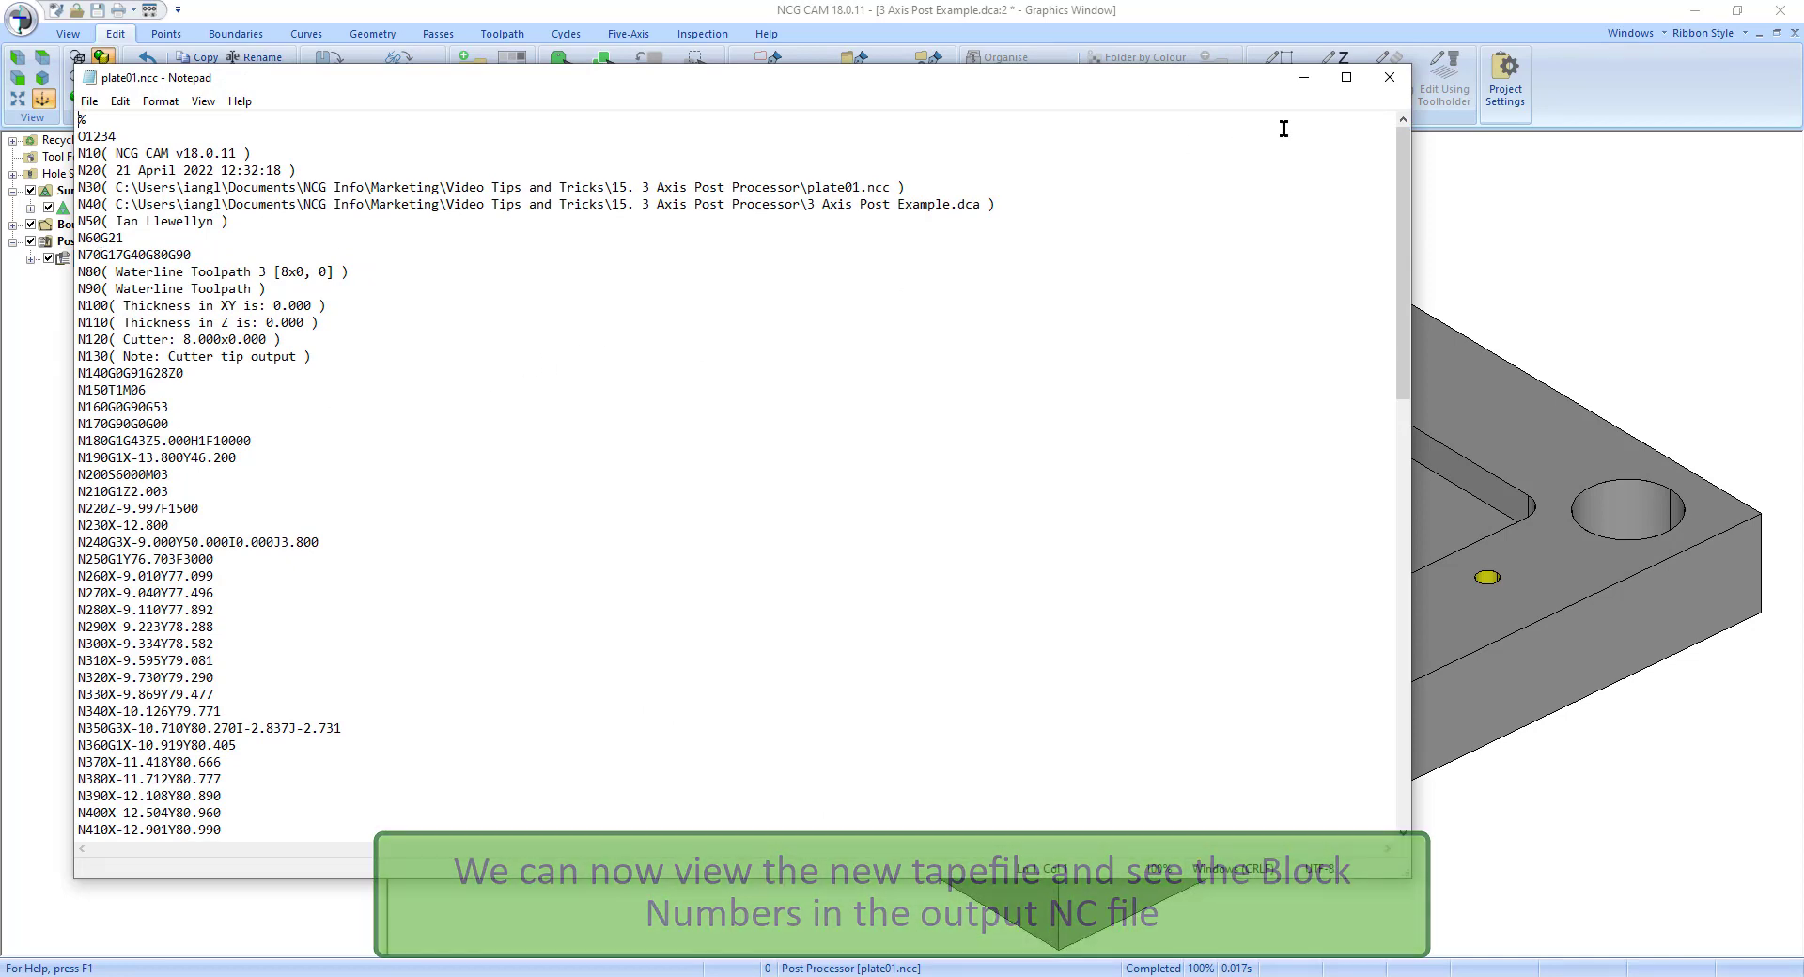
pyautogui.click(1390, 83)
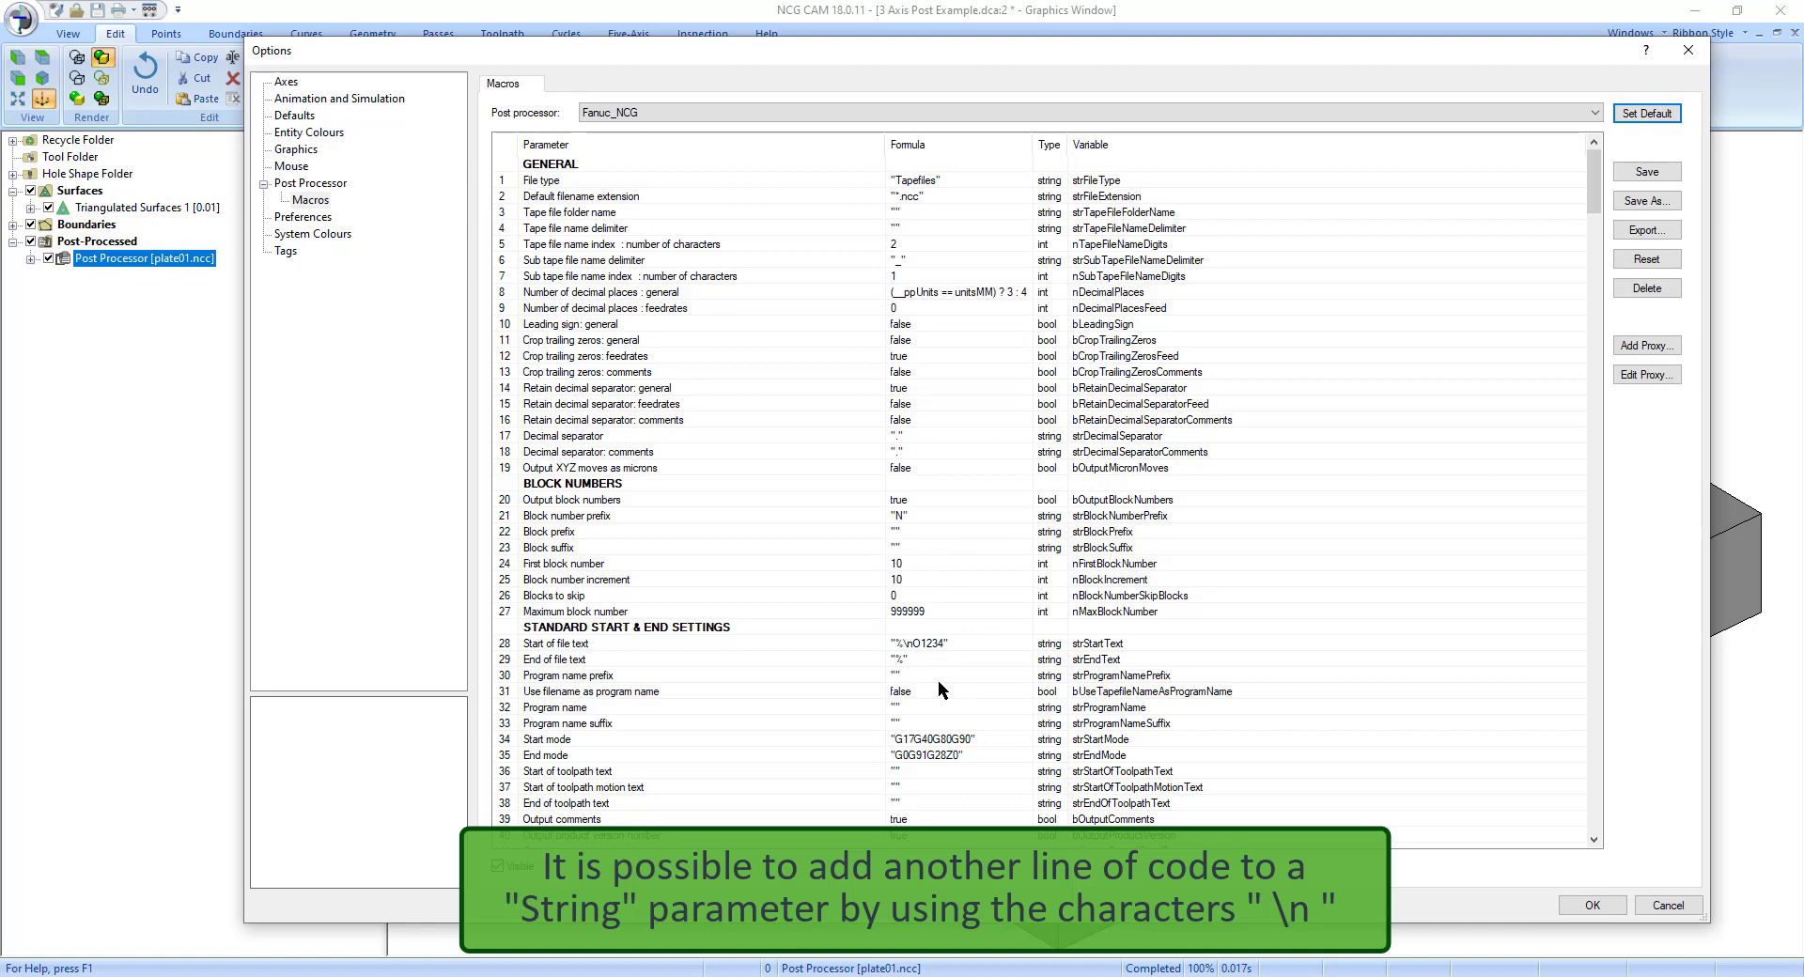
# Compare the Start mode parameter with the matching G17G40G80G90 line in the plate01.ncc tape file
pyautogui.click(522, 739)
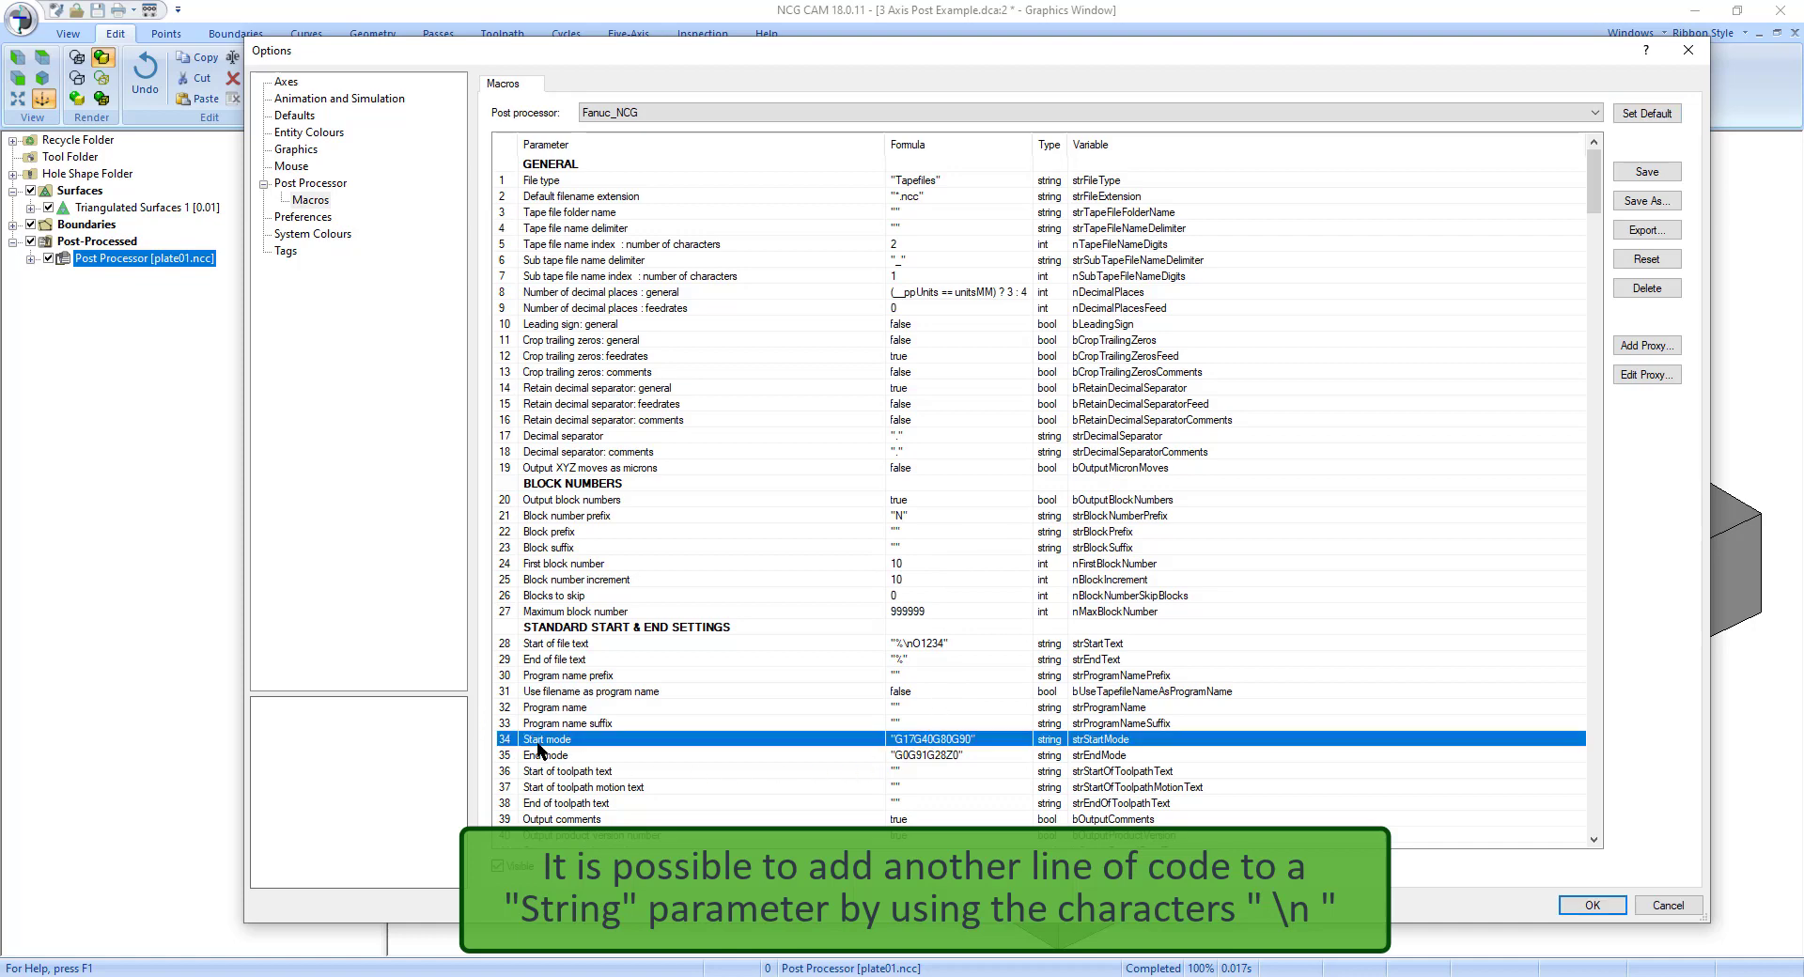
pyautogui.click(968, 741)
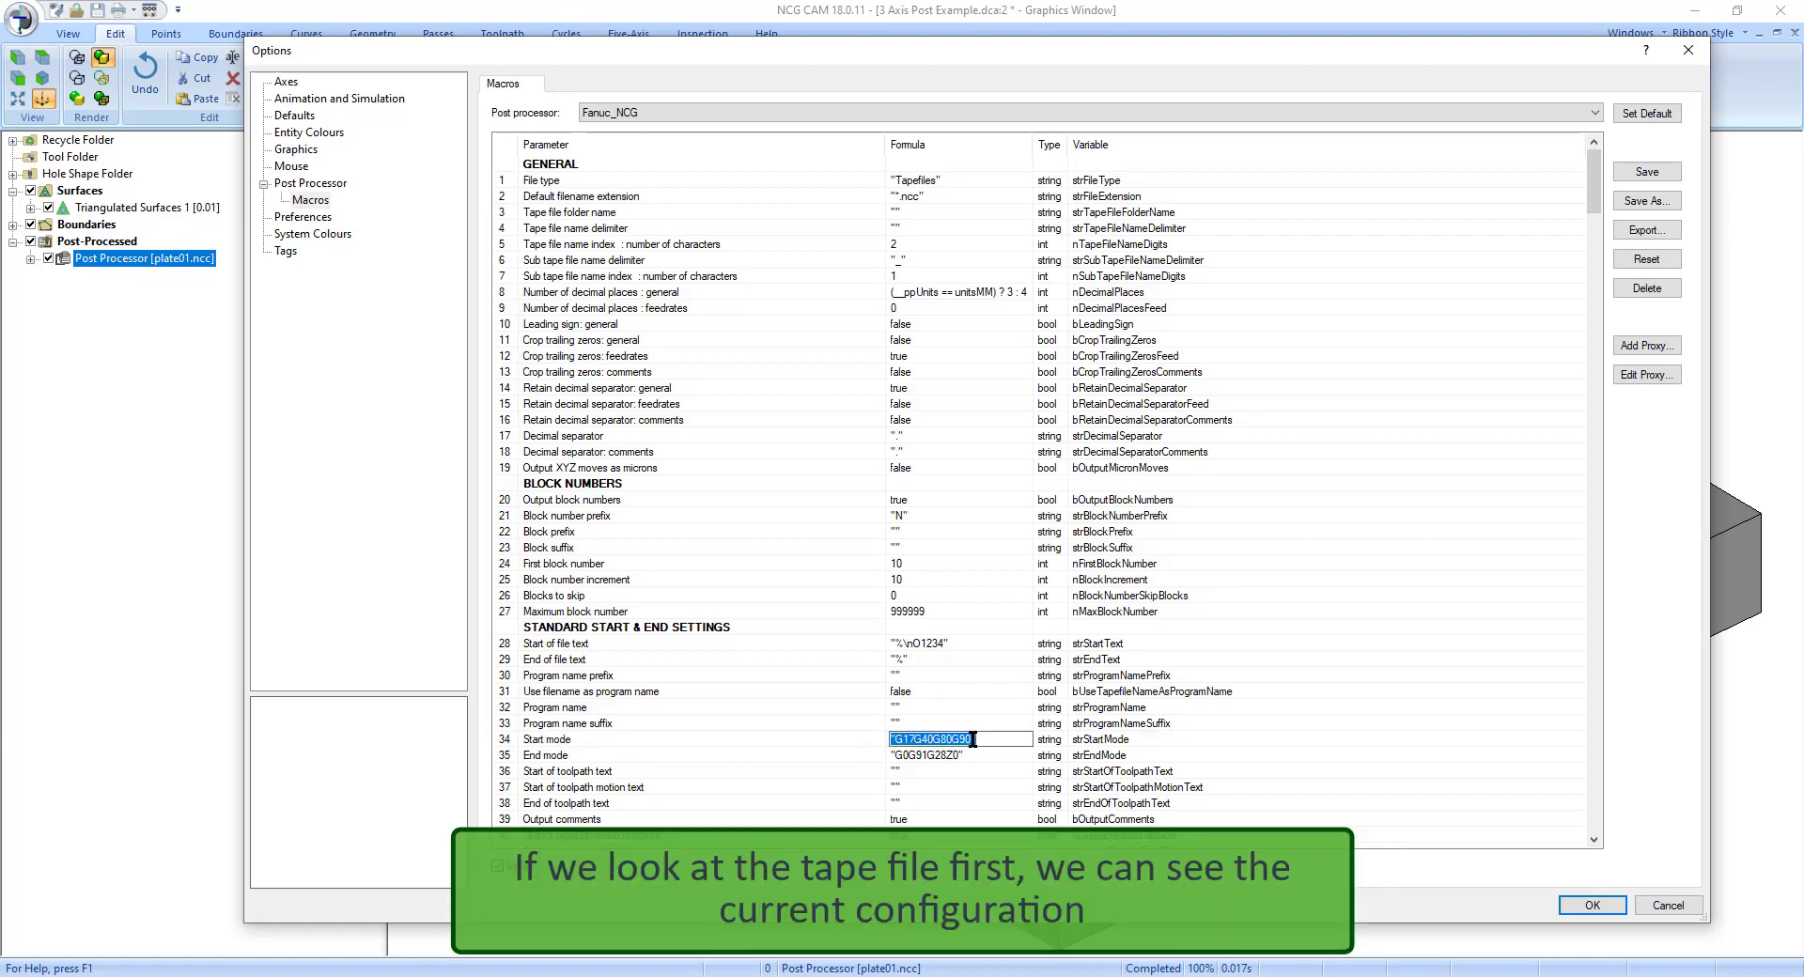
pyautogui.click(974, 742)
pyautogui.rightClick(101, 255)
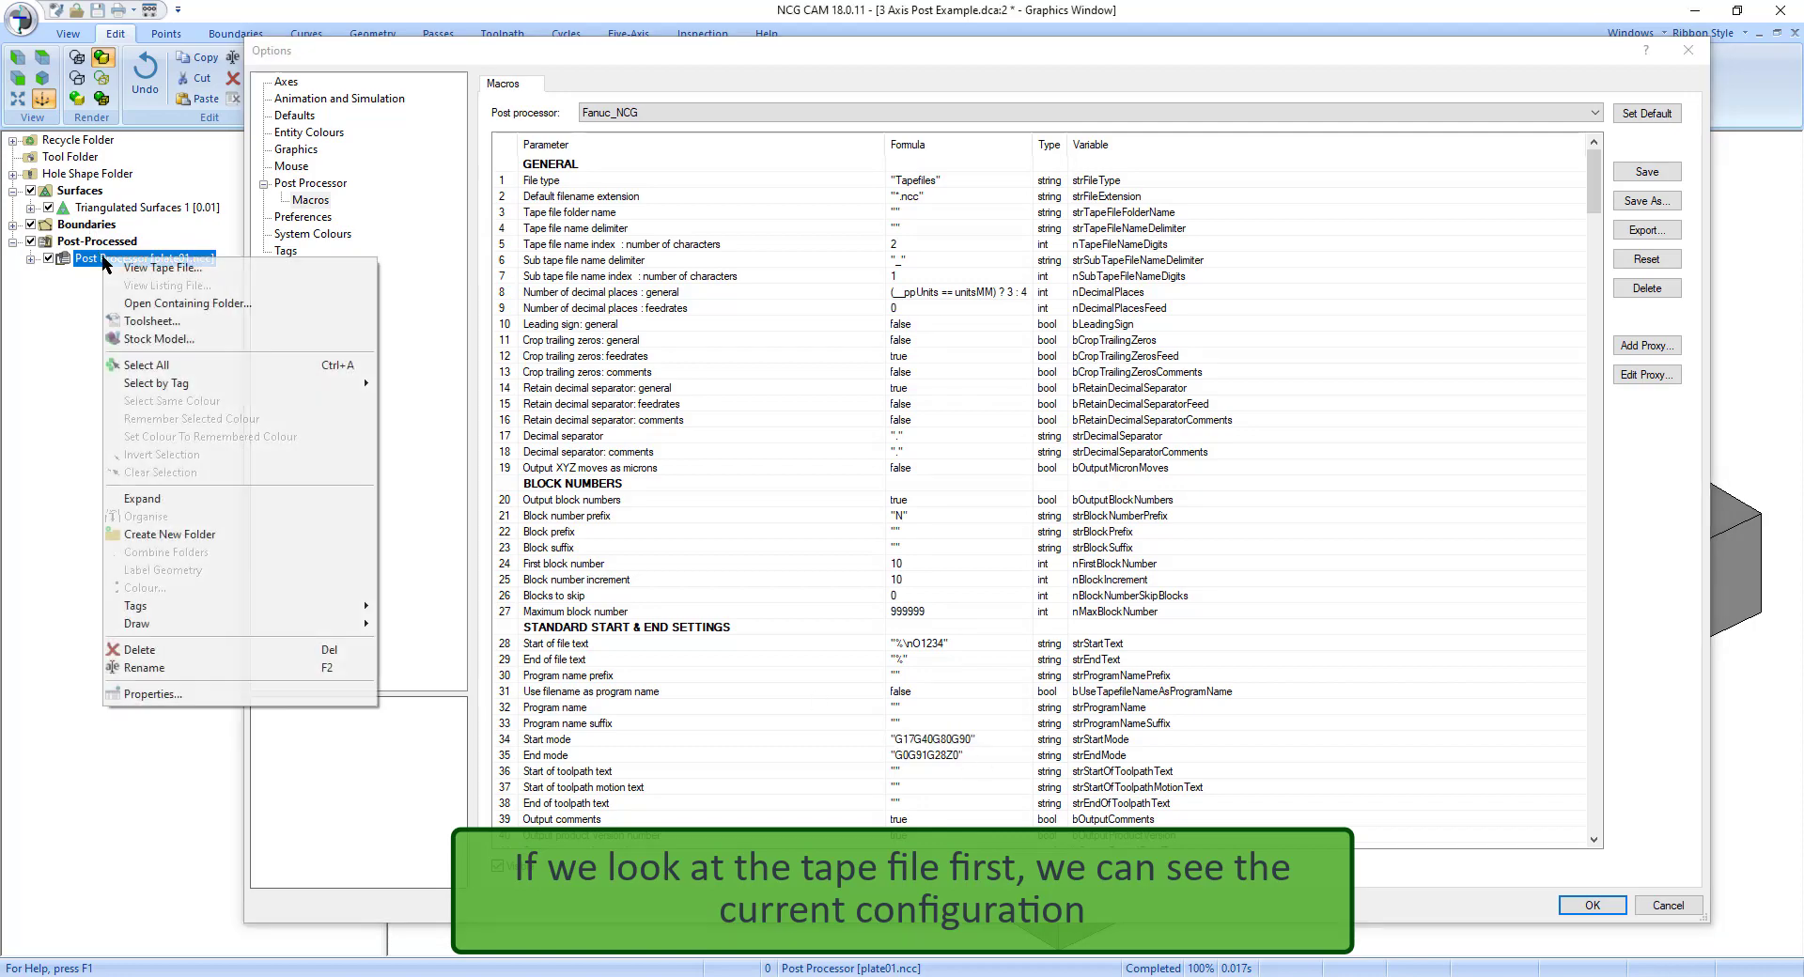
pyautogui.click(170, 272)
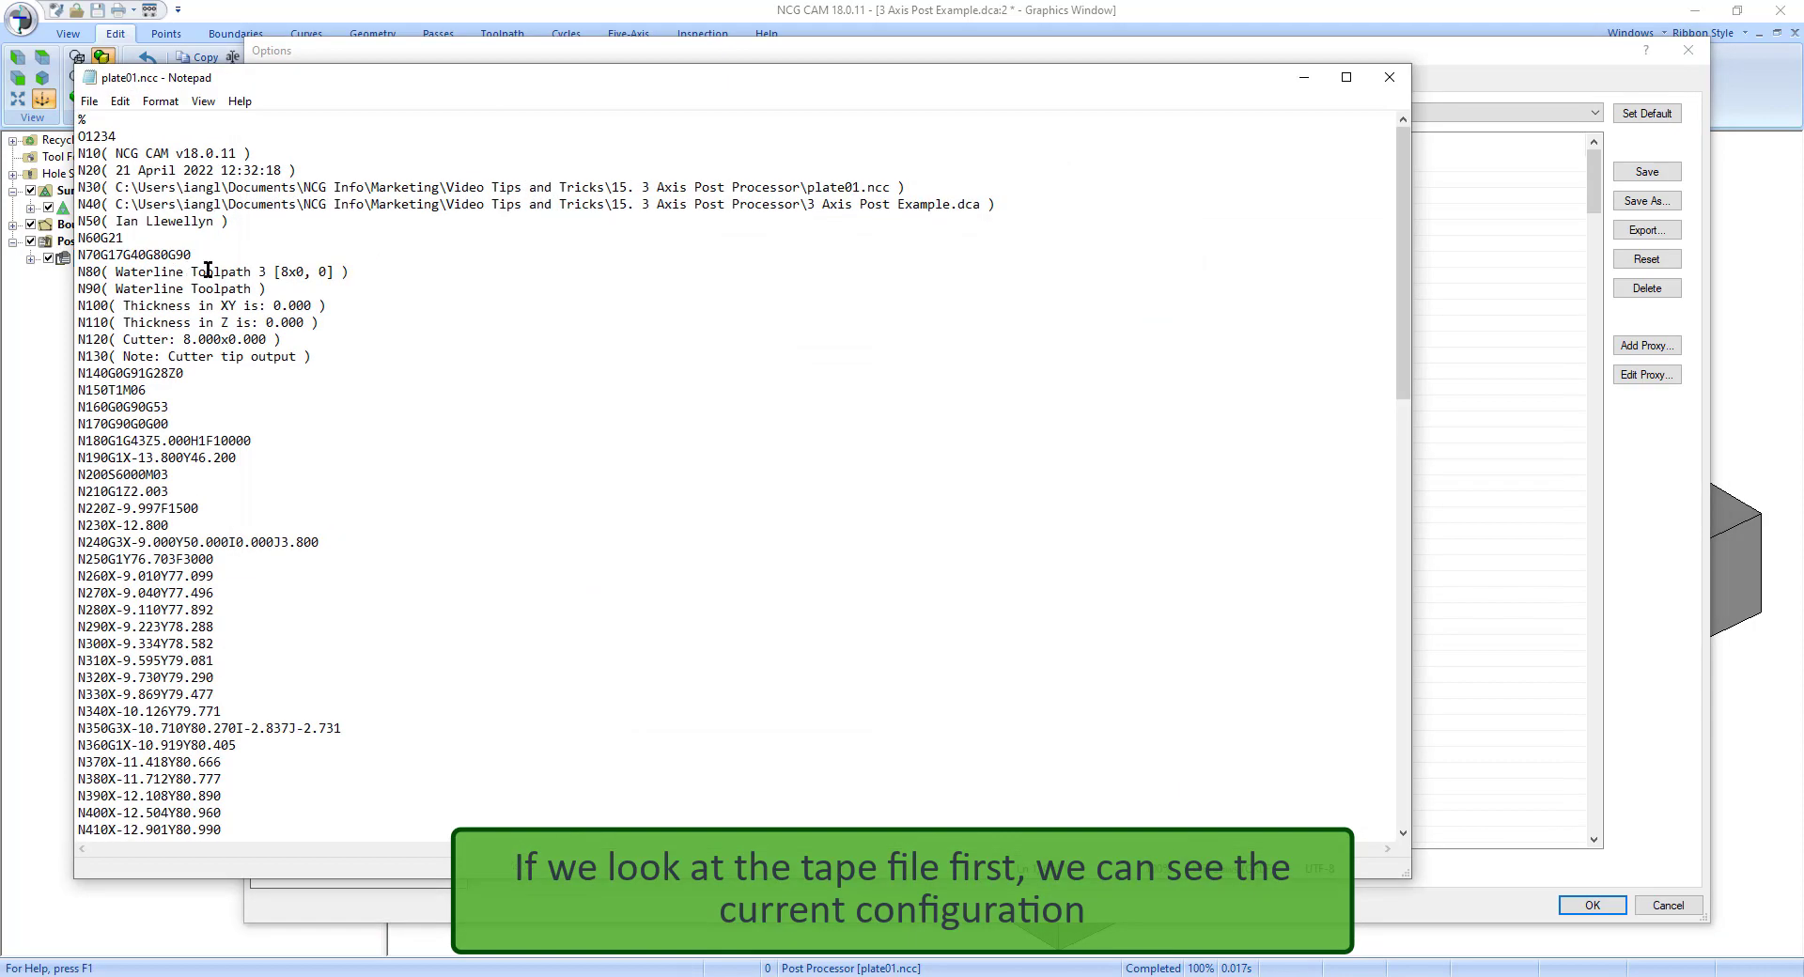
pyautogui.moveTo(86, 254); pyautogui.dragTo(193, 255)
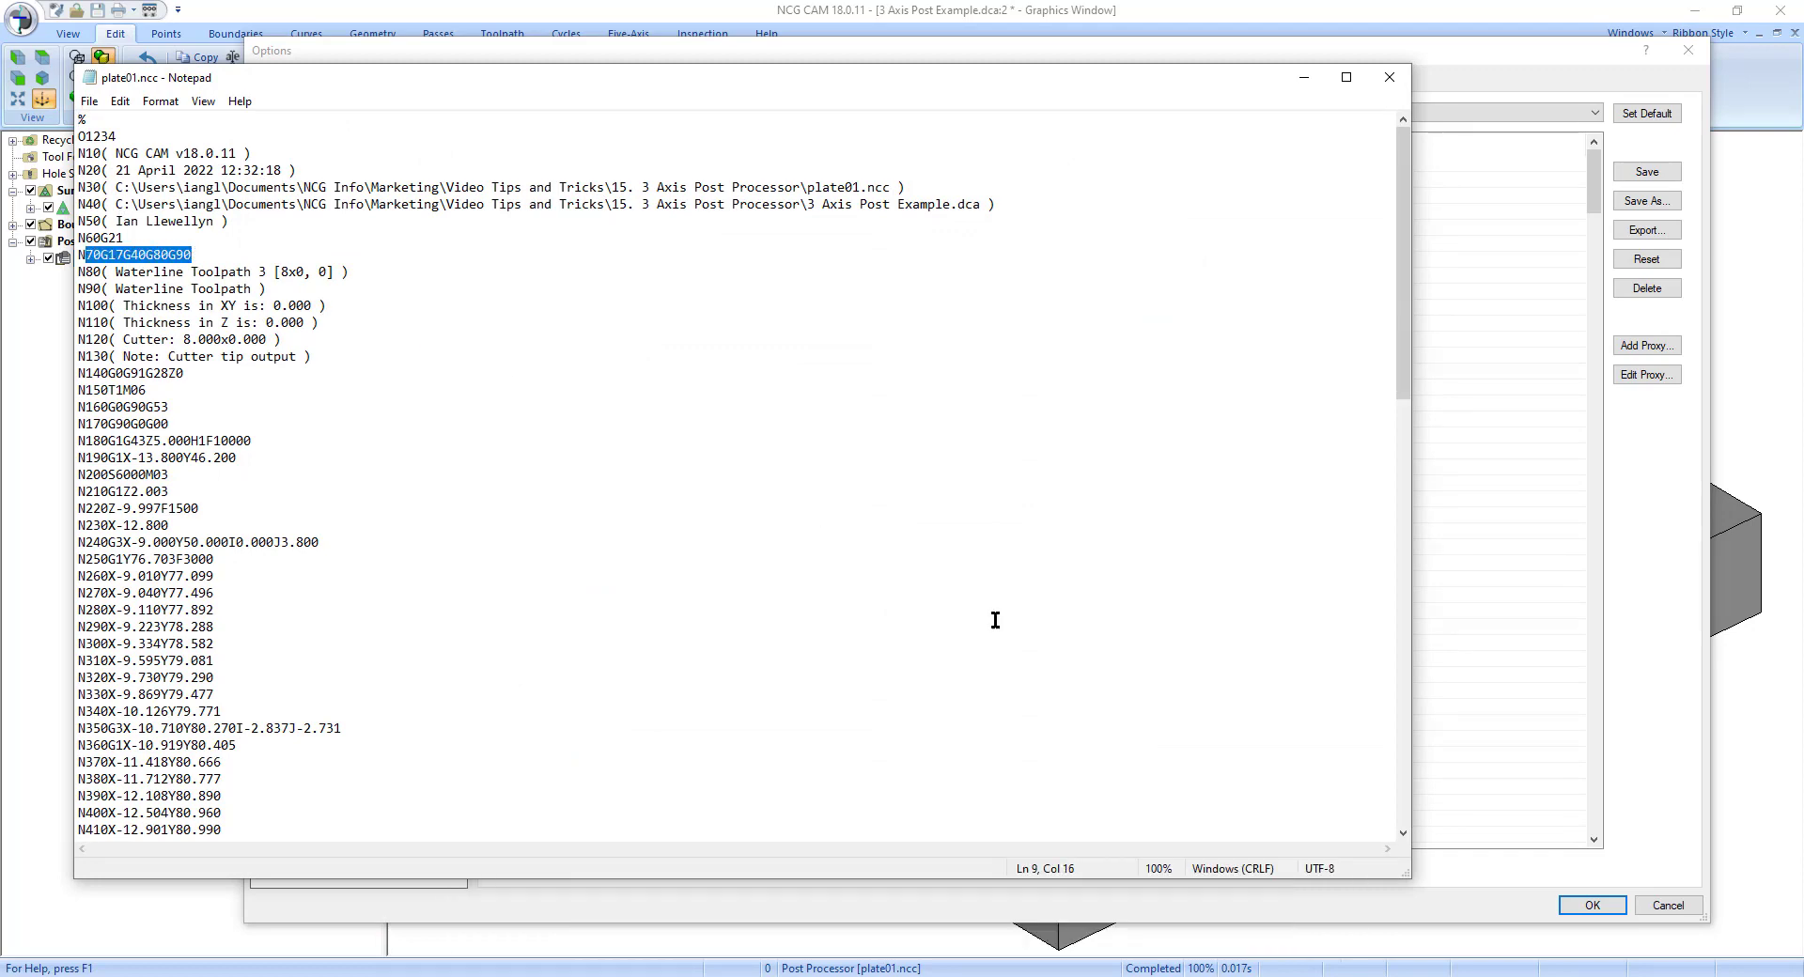
pyautogui.click(1304, 77)
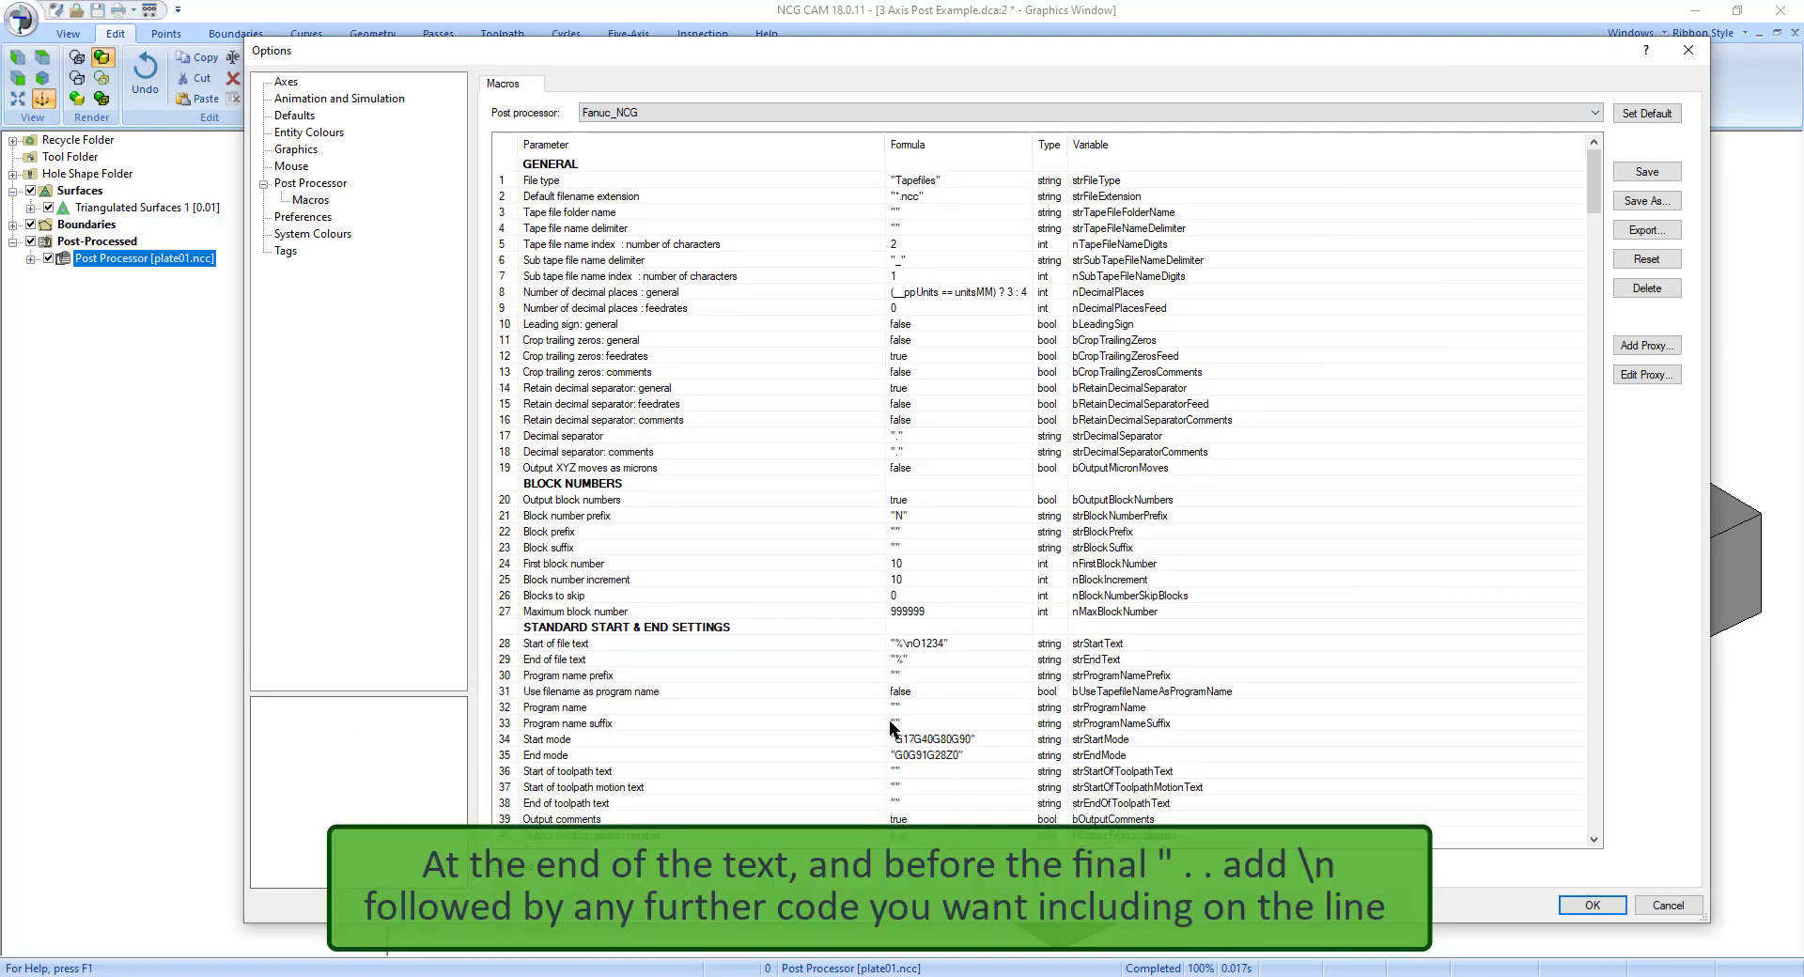
# Append \nG0X0.Y0. inside the closing quotation mark of the Start mode formula and save the post processor
pyautogui.doubleClick(972, 742)
pyautogui.click(970, 741)
pyautogui.write('\\nG')
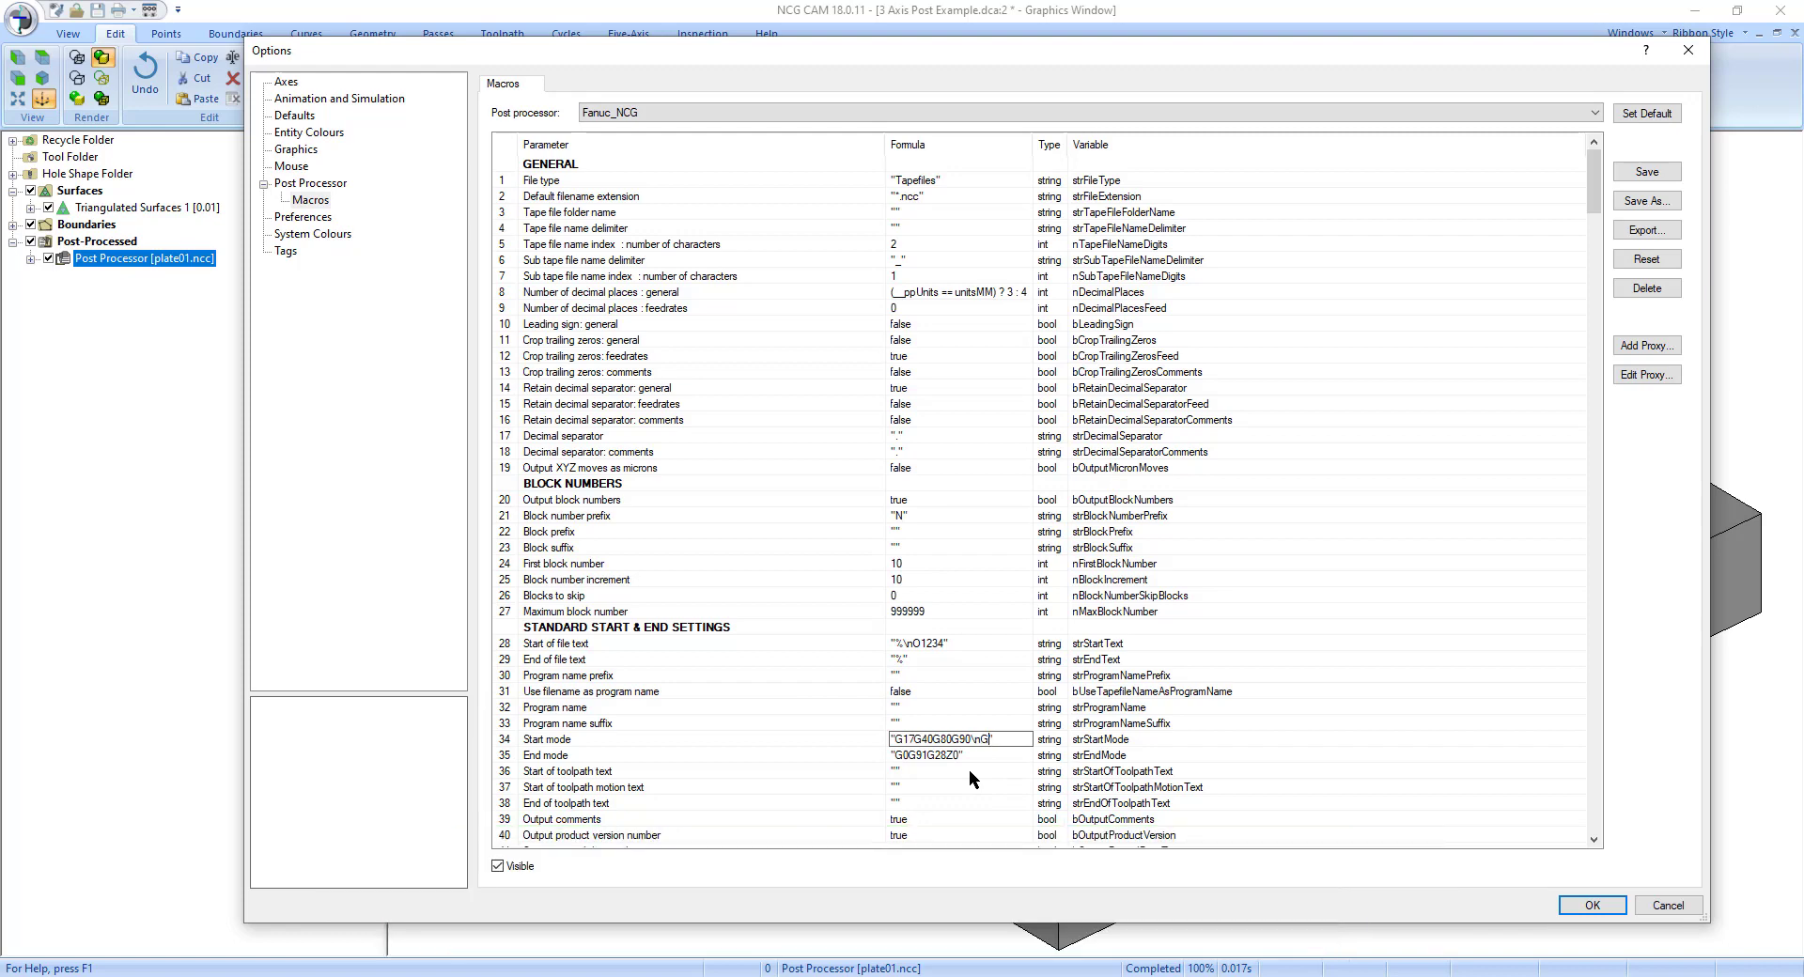
pyautogui.write('0X0.')
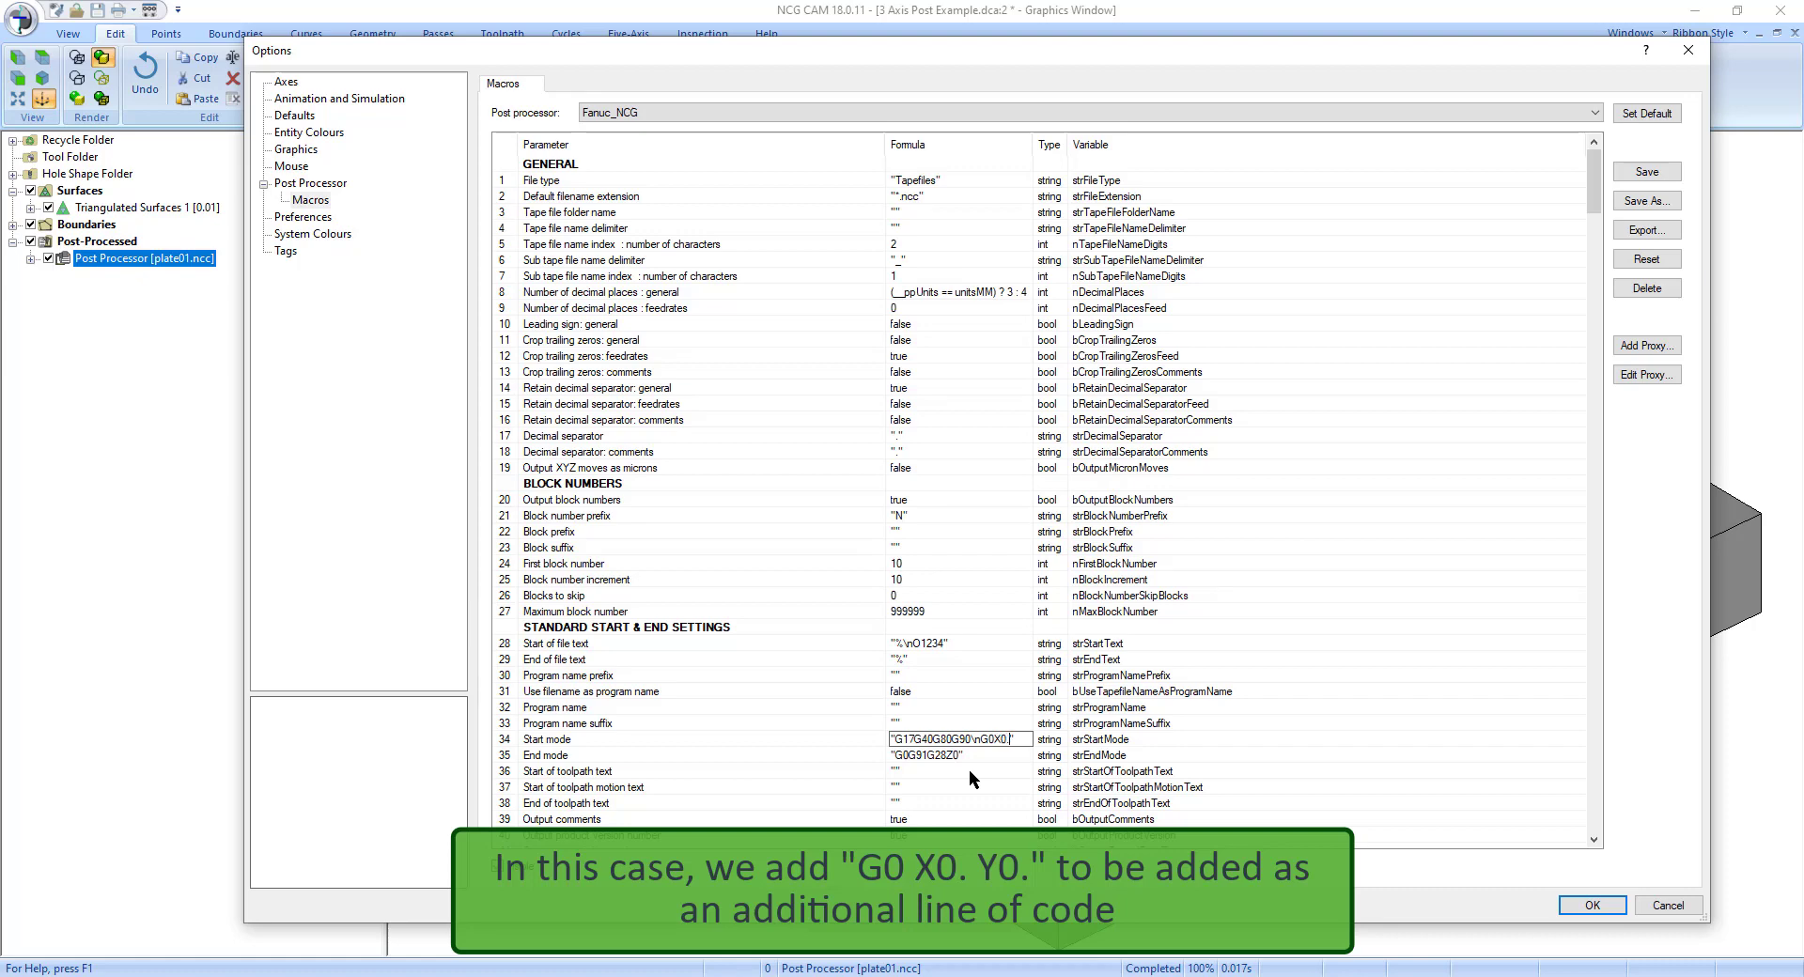
pyautogui.write('Y0.')
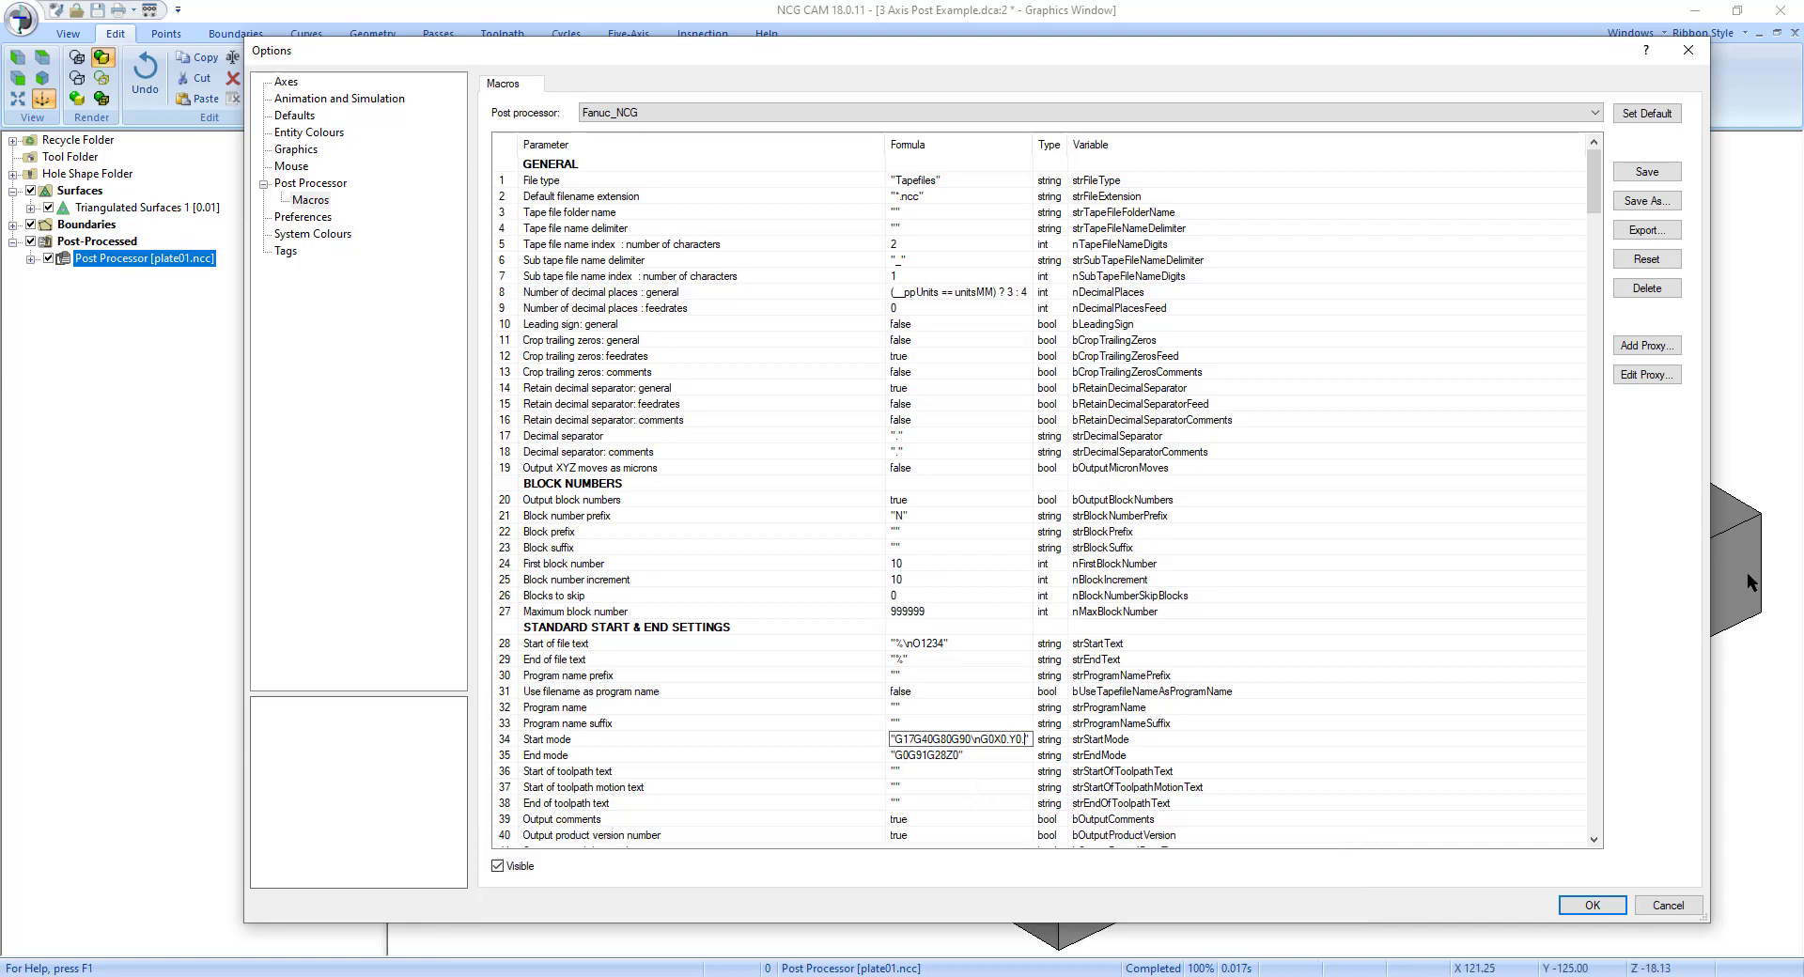
pyautogui.click(1646, 172)
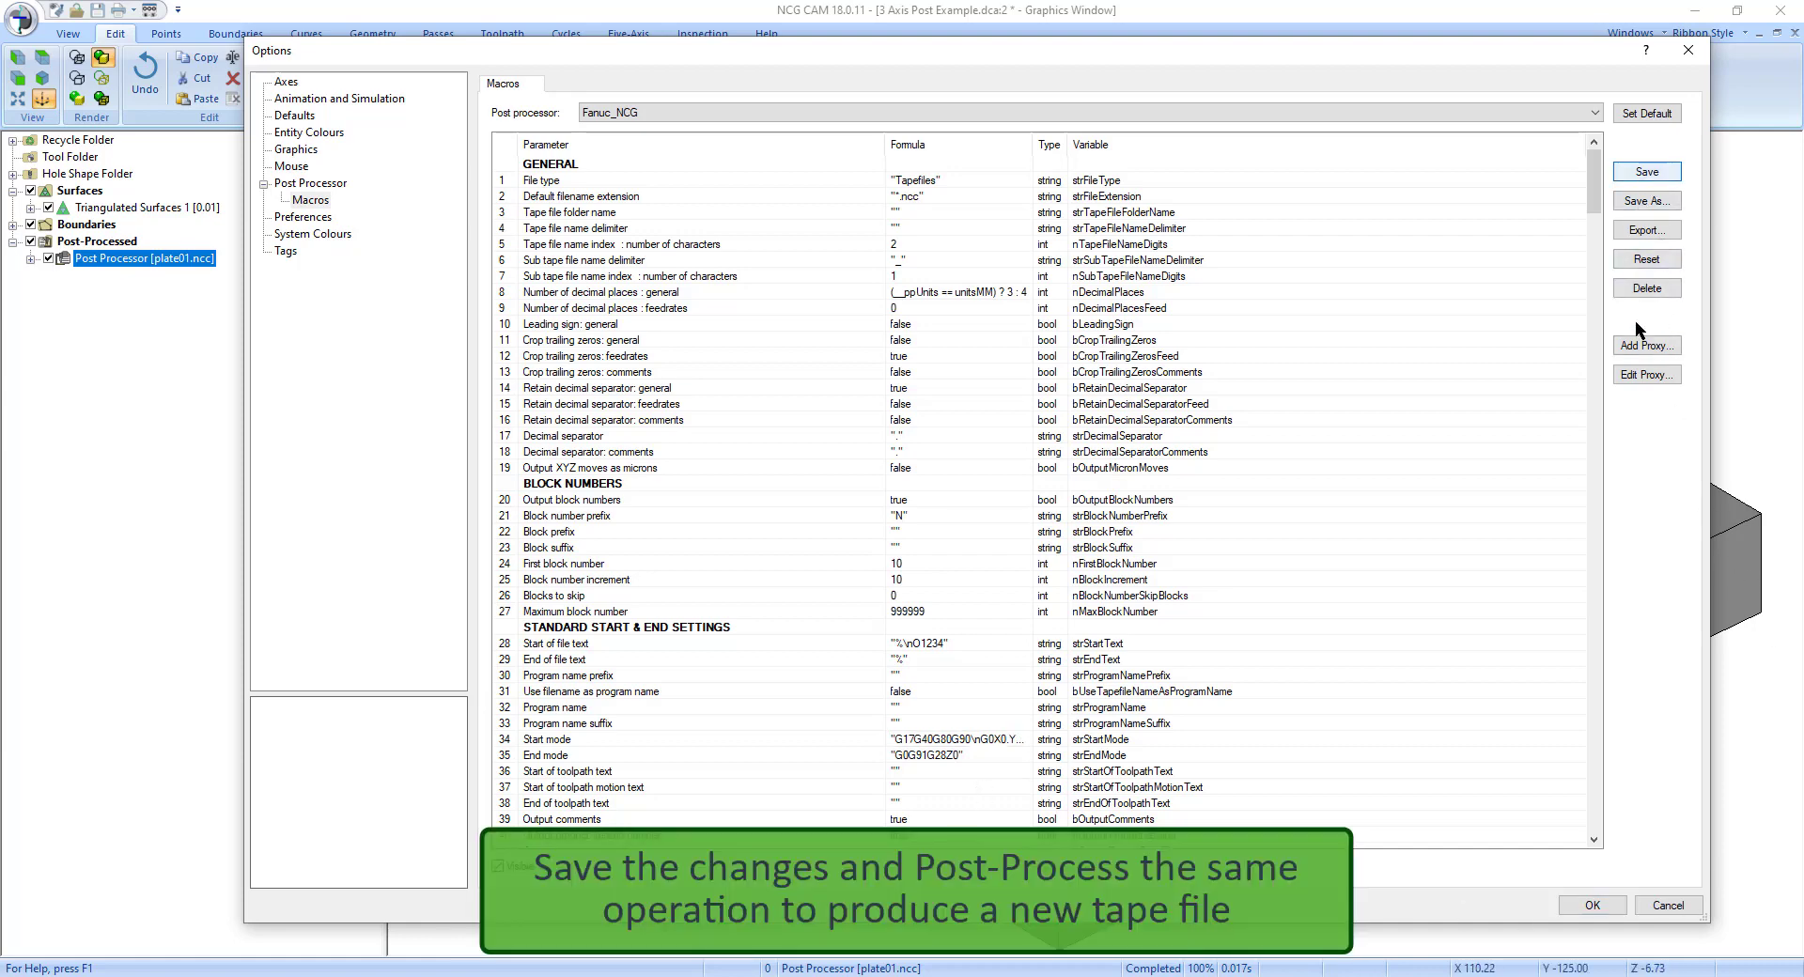
# Post-process Waterline Toolpath 3 again to plate02.ncc using the Fanuc_NCG format
pyautogui.click(31, 258)
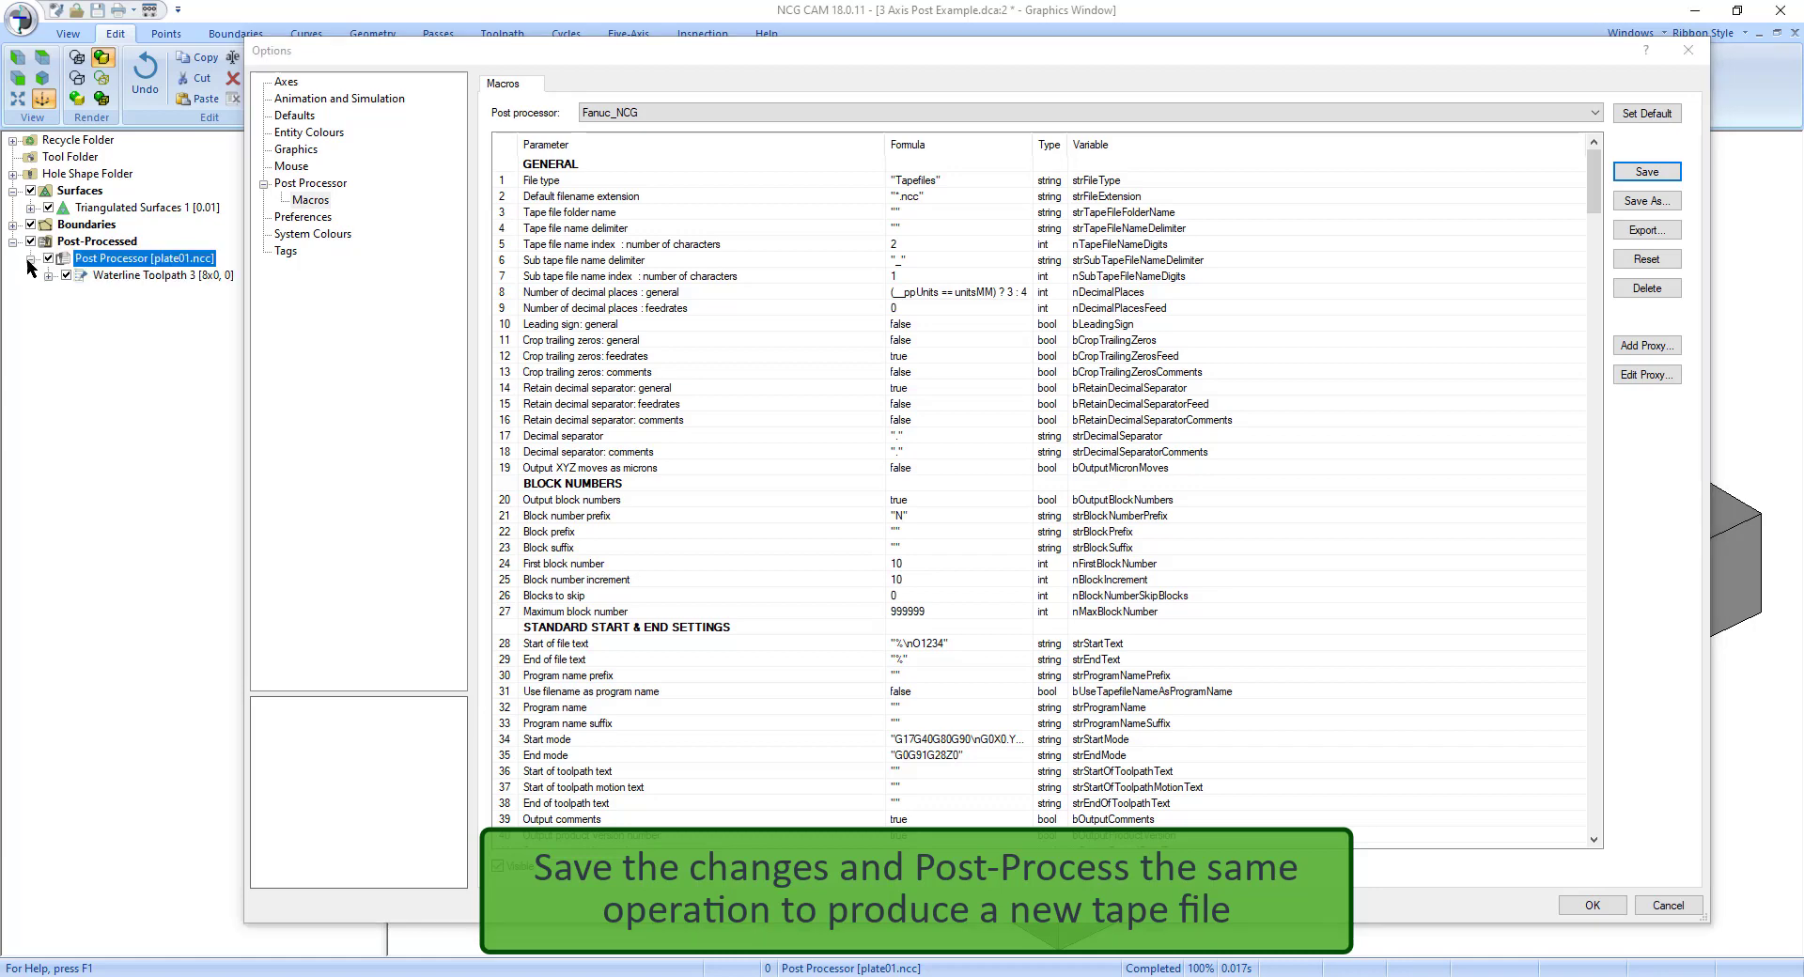
pyautogui.rightClick(111, 274)
pyautogui.click(171, 284)
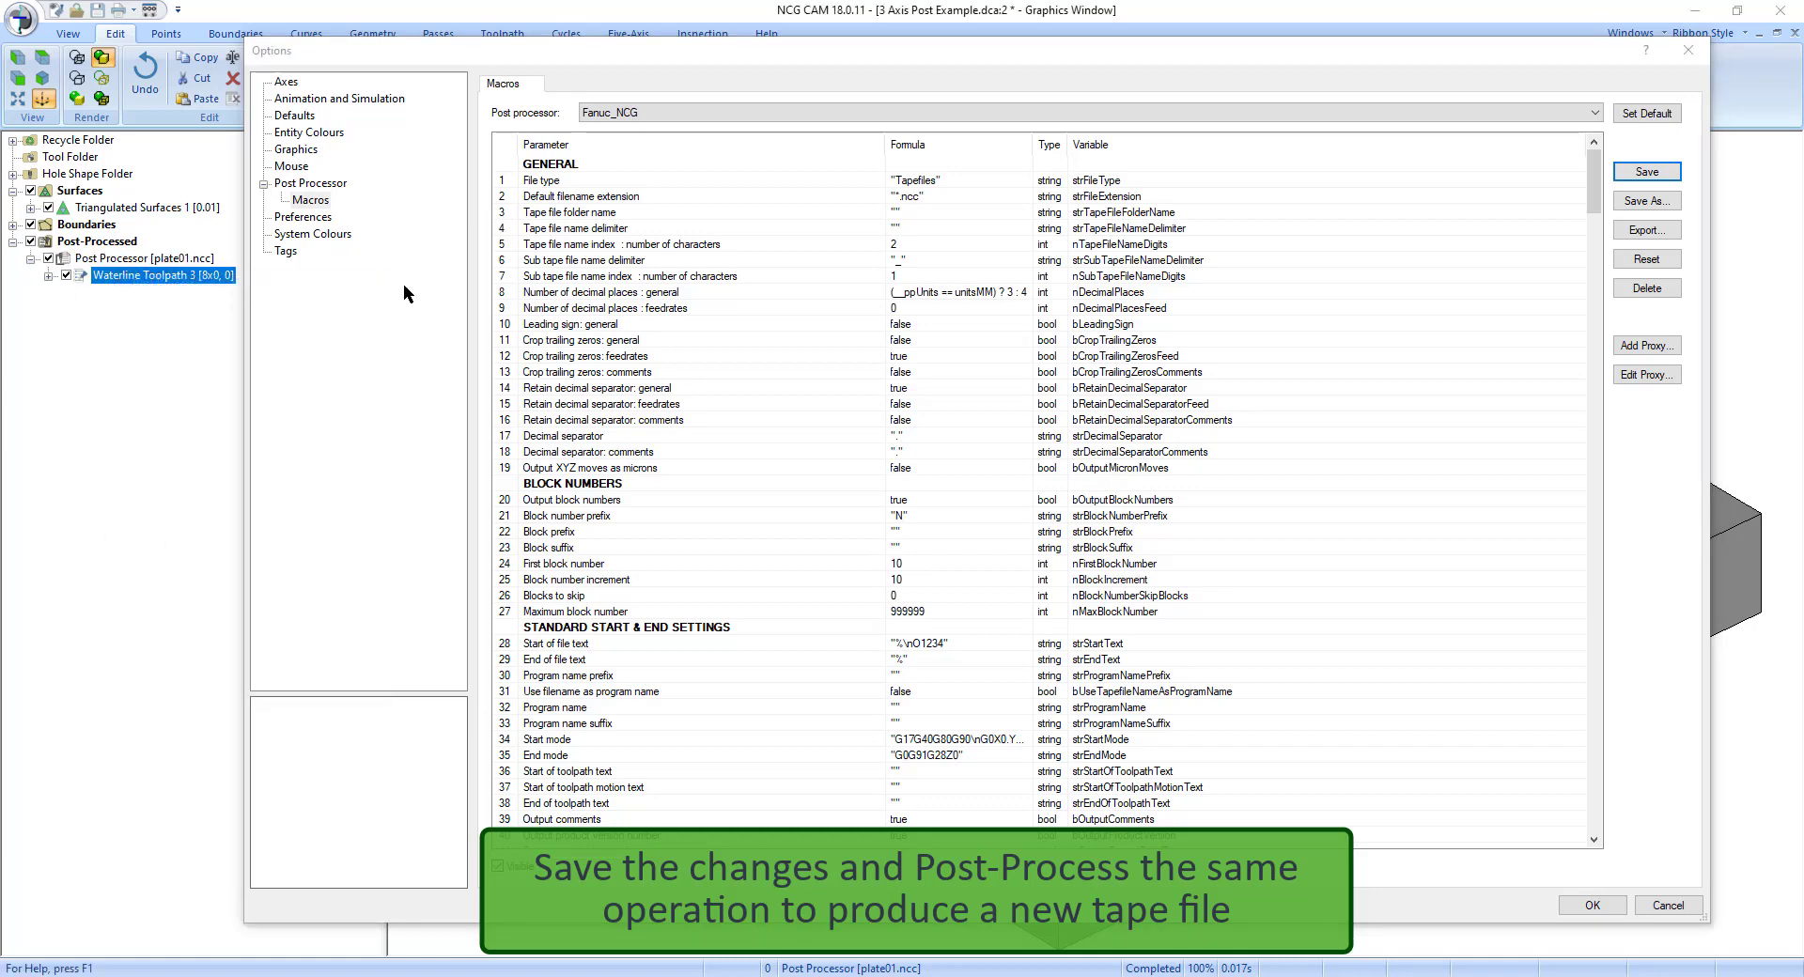
pyautogui.click(784, 252)
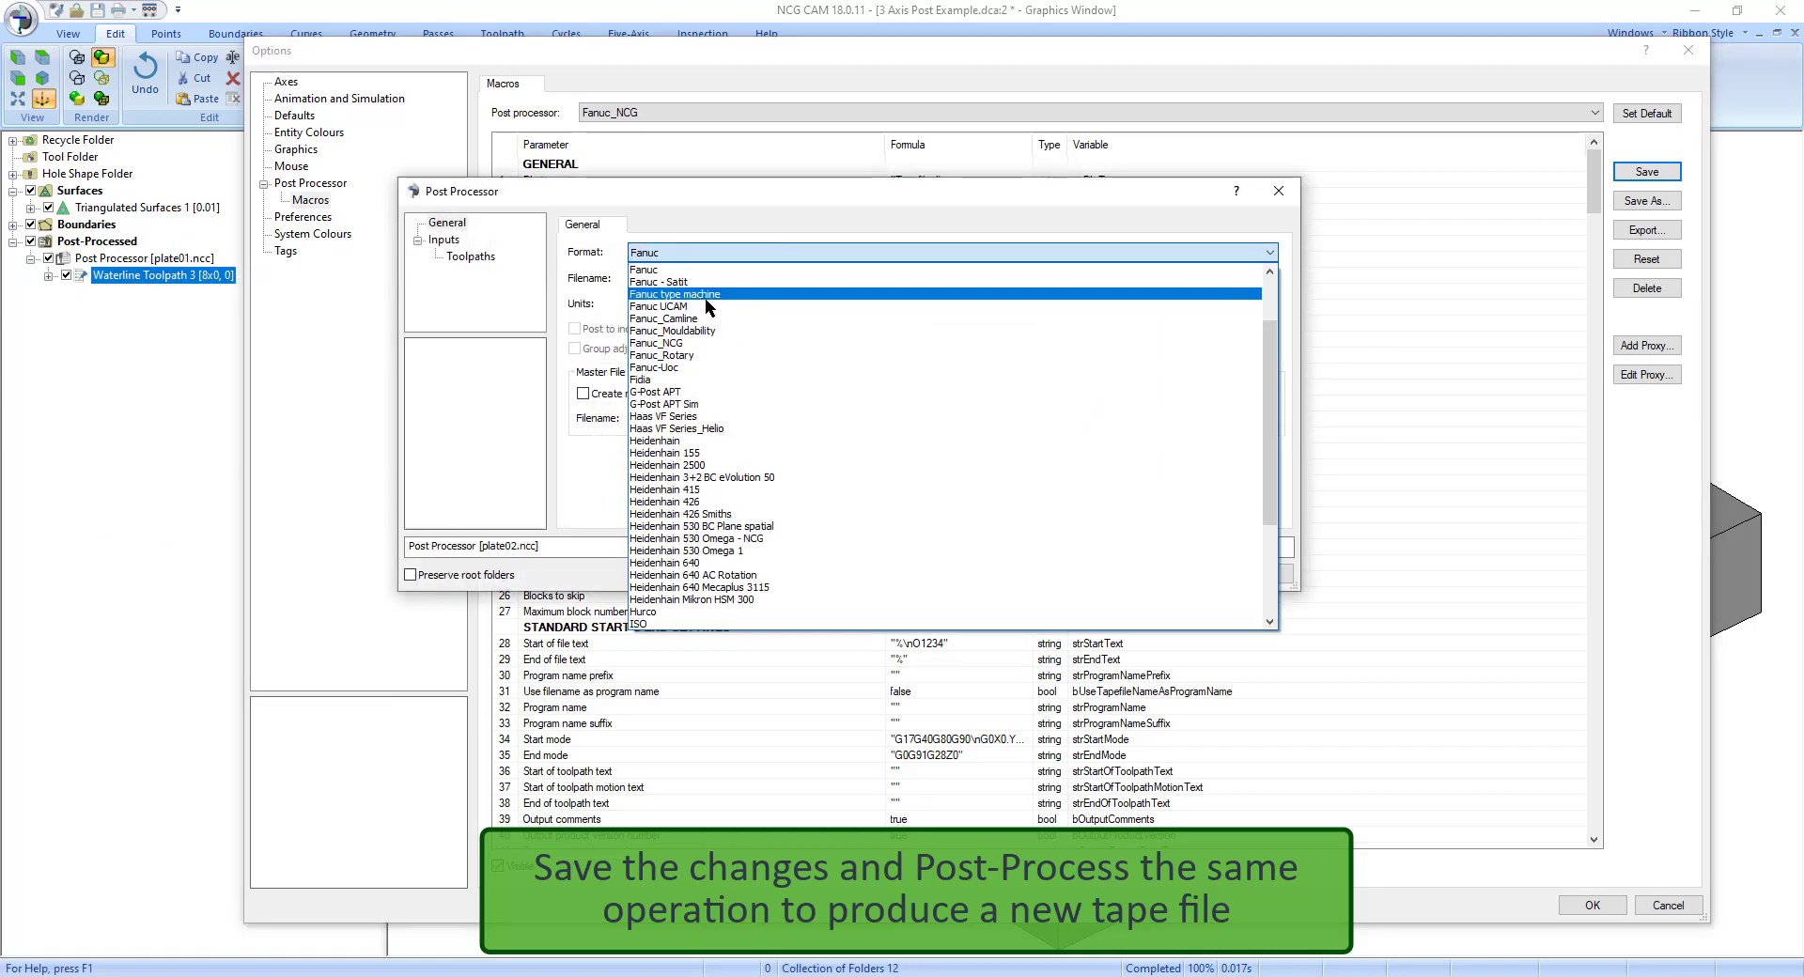
pyautogui.click(694, 297)
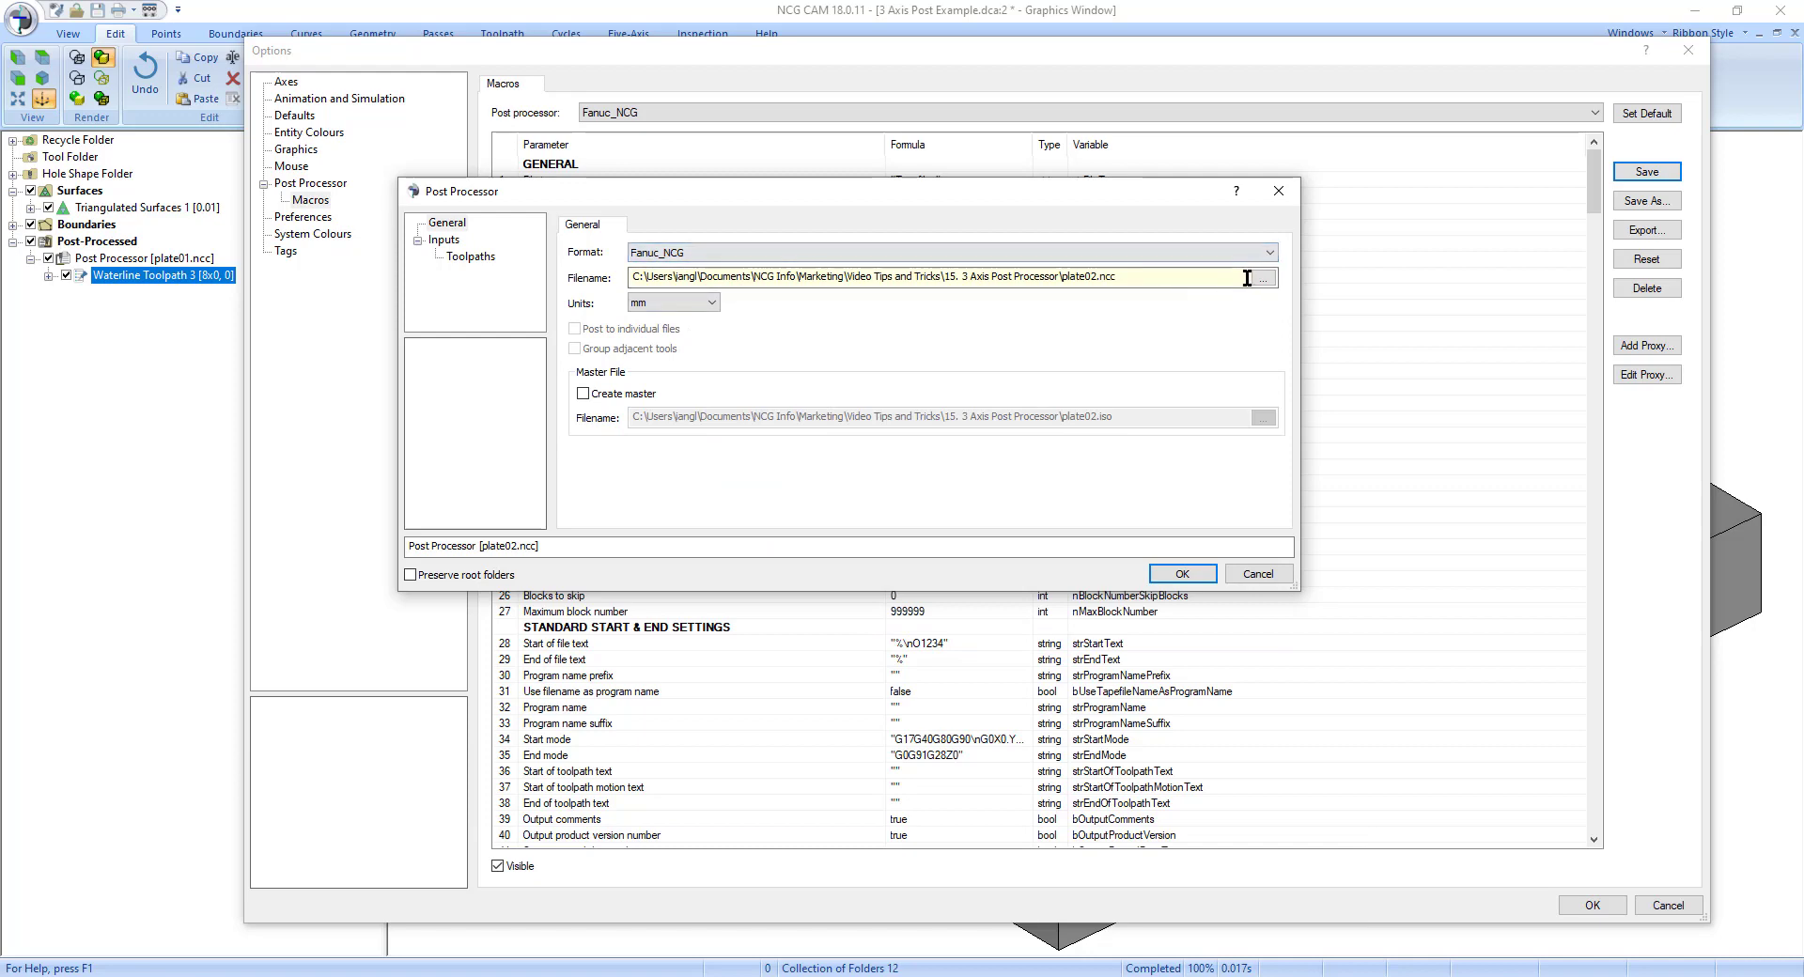
pyautogui.click(1181, 574)
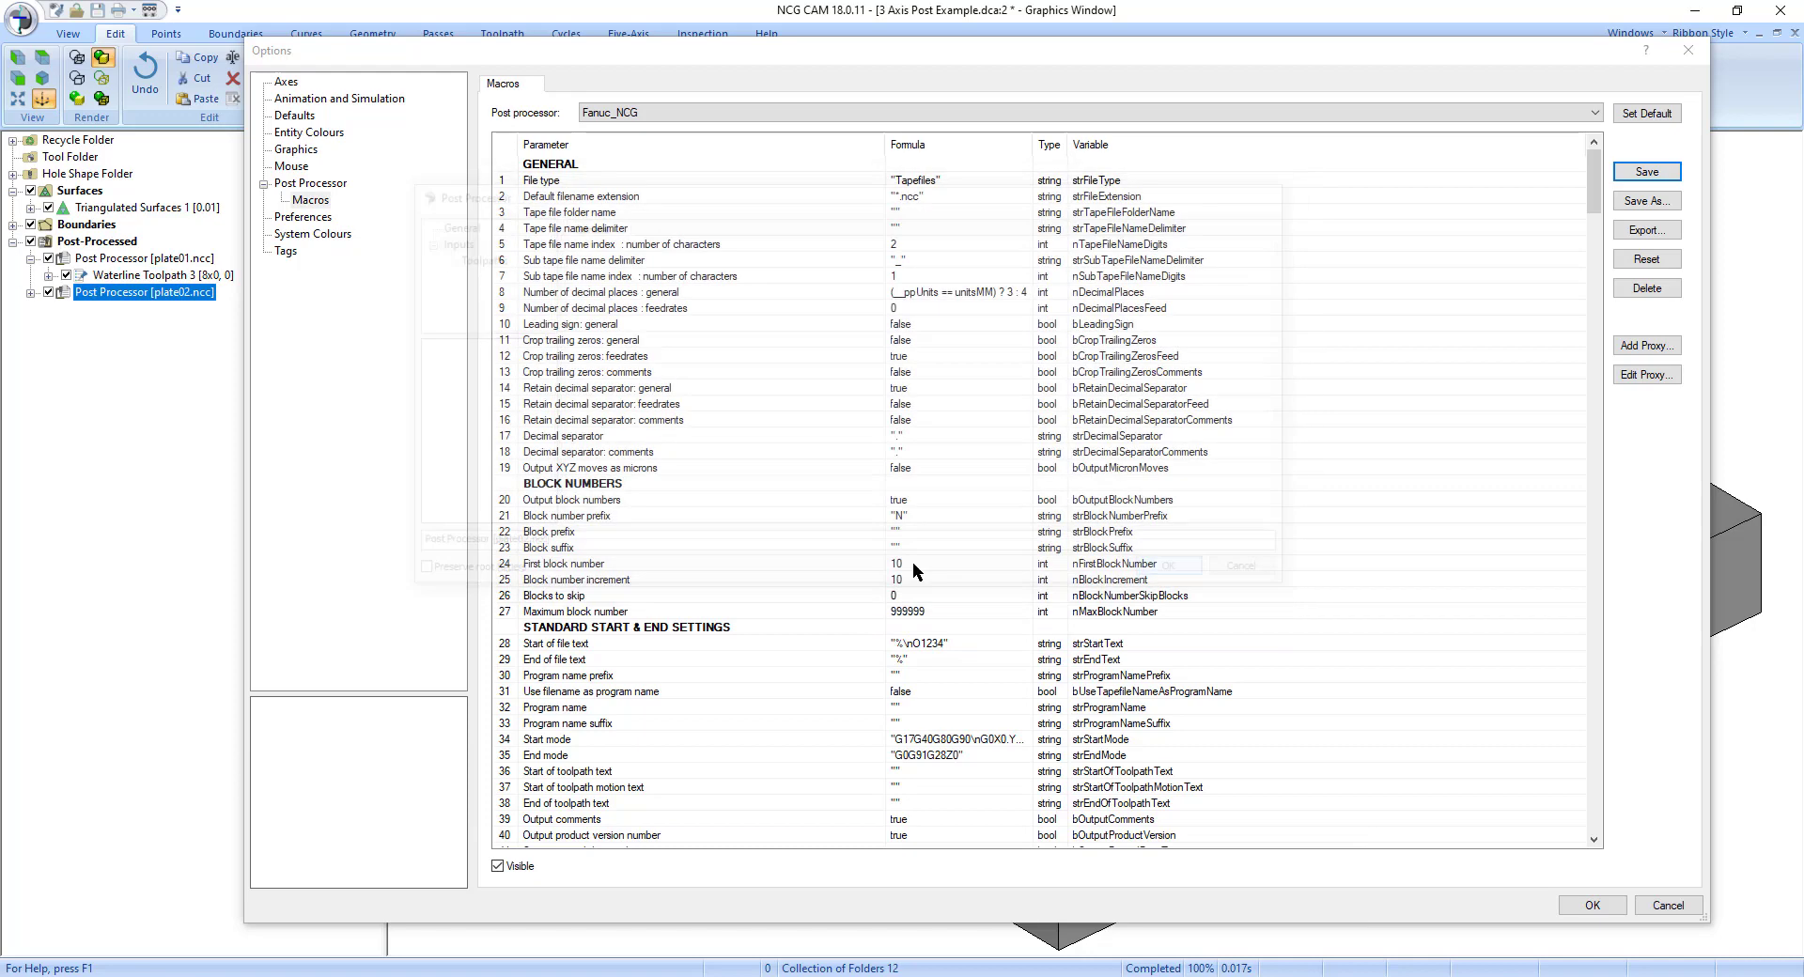
# View the plate02.ncc tape file and highlight the G17G40G80G90 line together with the G0X0.Y0. line below it
pyautogui.rightClick(120, 299)
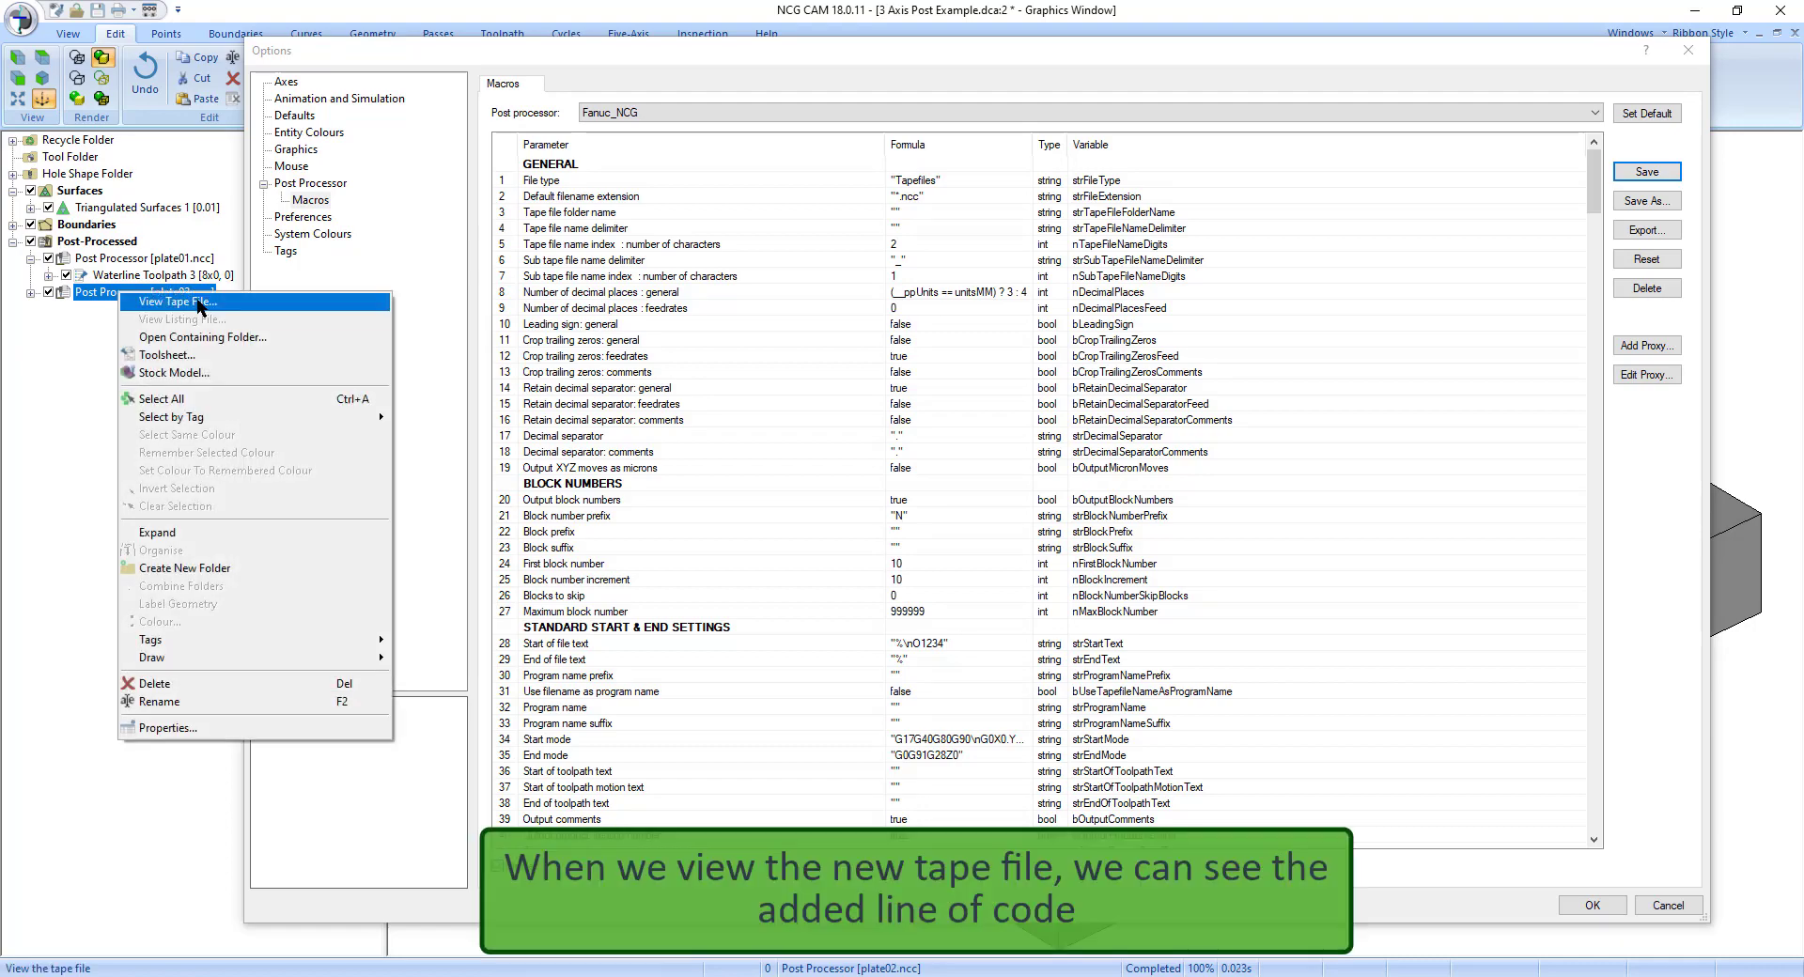
pyautogui.click(200, 304)
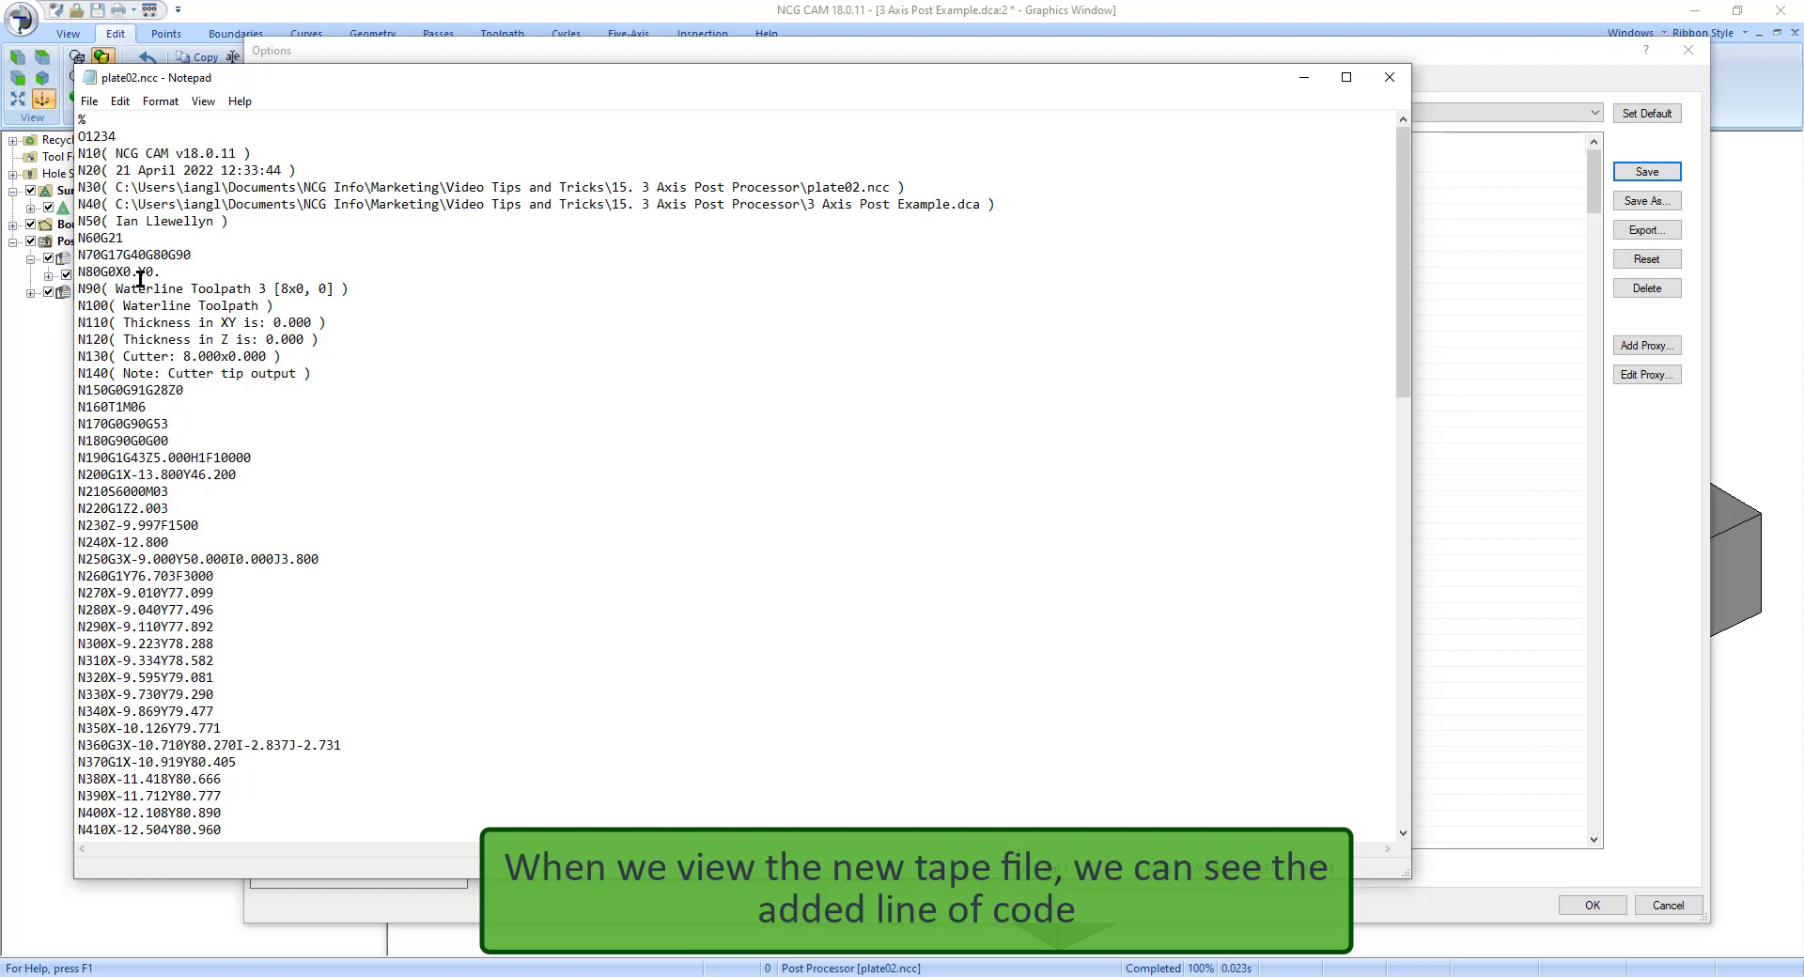
pyautogui.moveTo(79, 254); pyautogui.dragTo(187, 274)
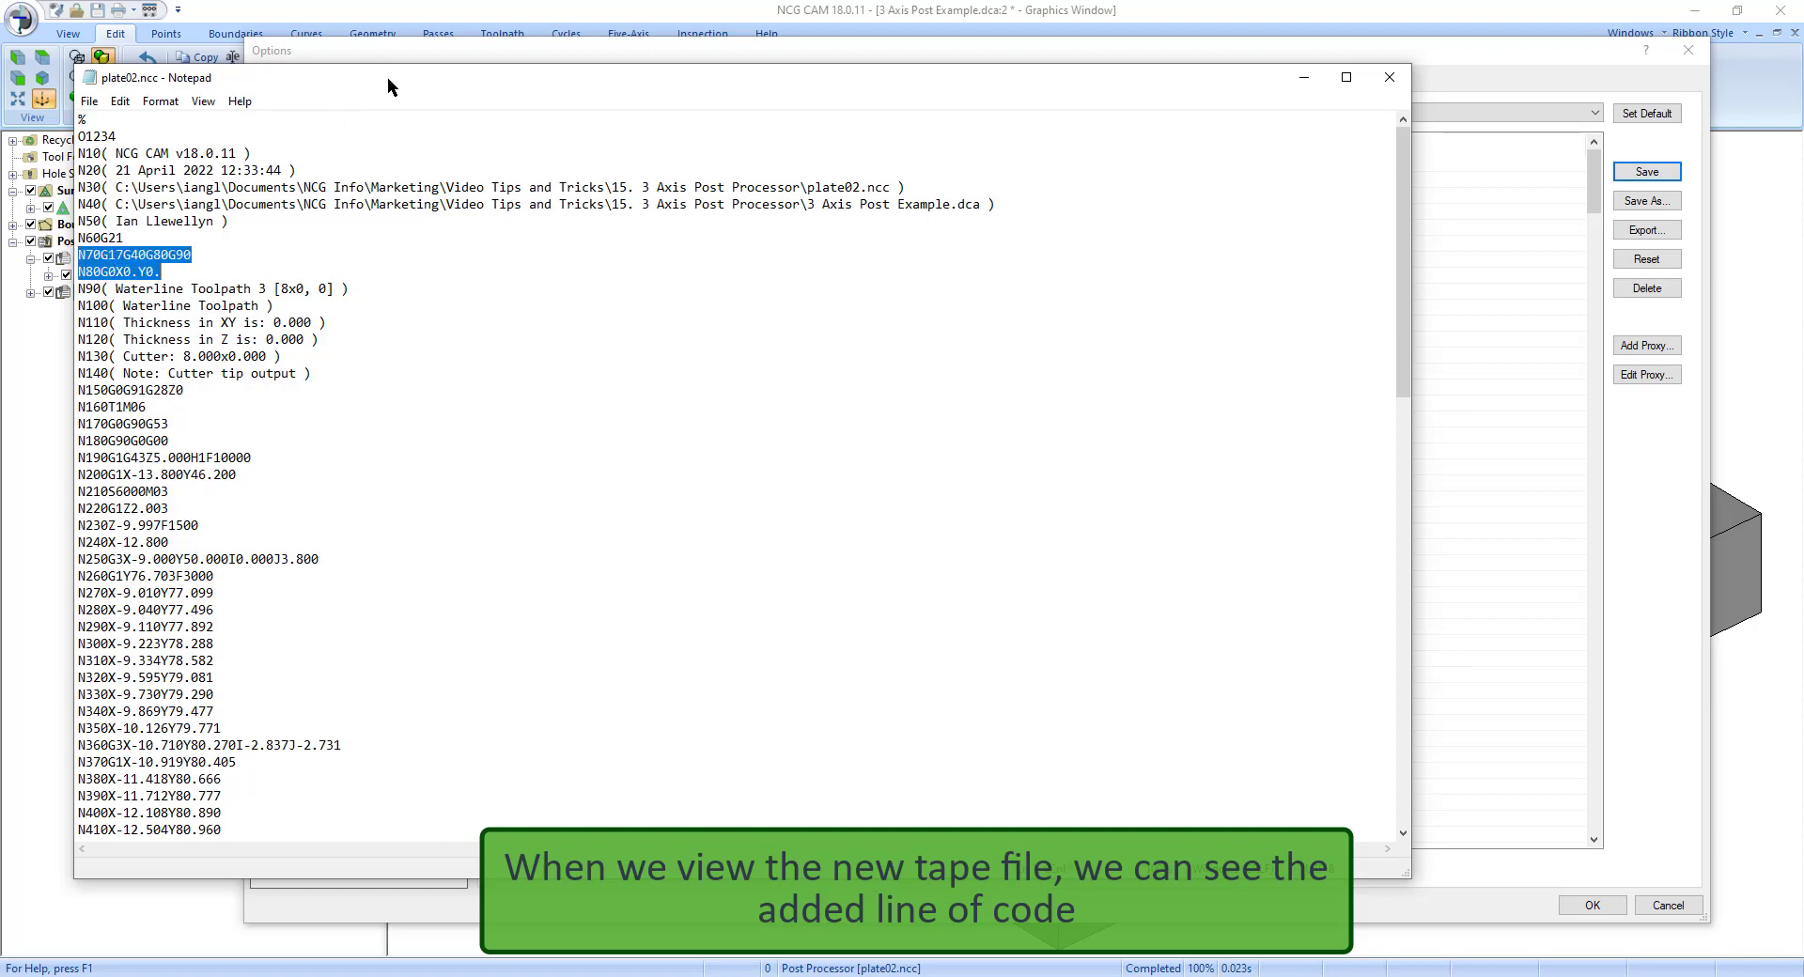
# Place the plate02.ncc tape file beside plate01.ncc and compare their start lines, highlighting the two in plate02.ncc
pyautogui.moveTo(388, 79); pyautogui.dragTo(825, 89)
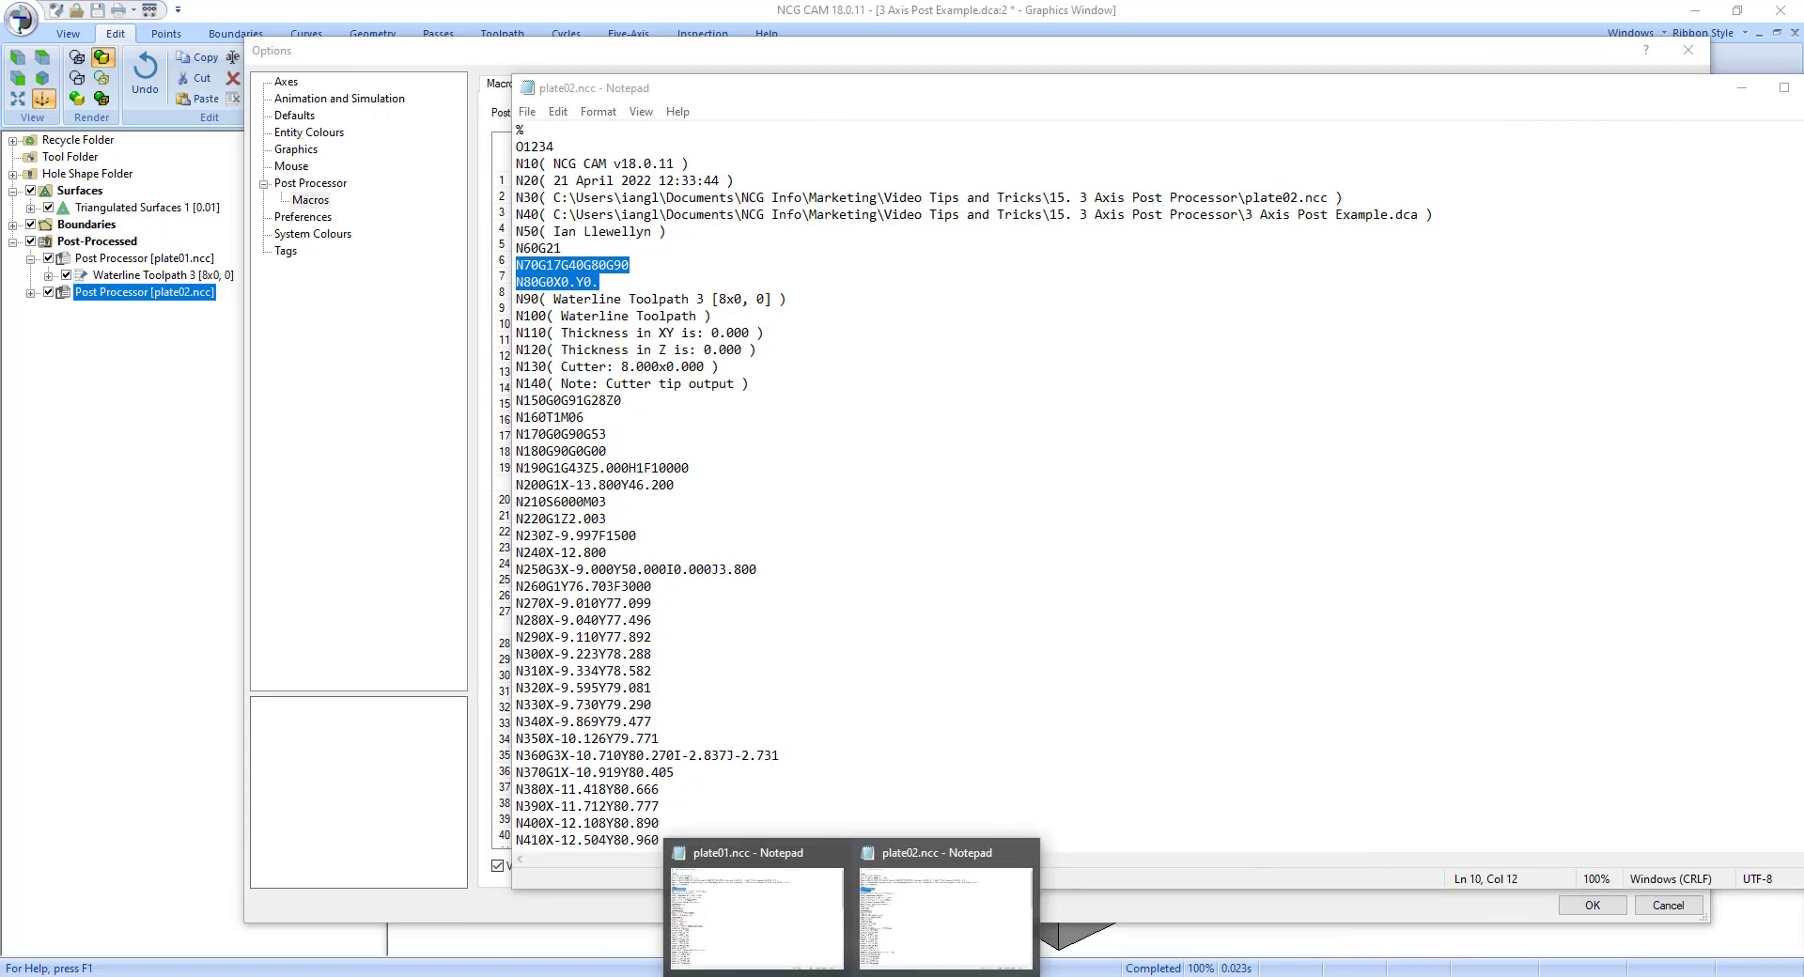
pyautogui.click(770, 904)
pyautogui.click(1676, 343)
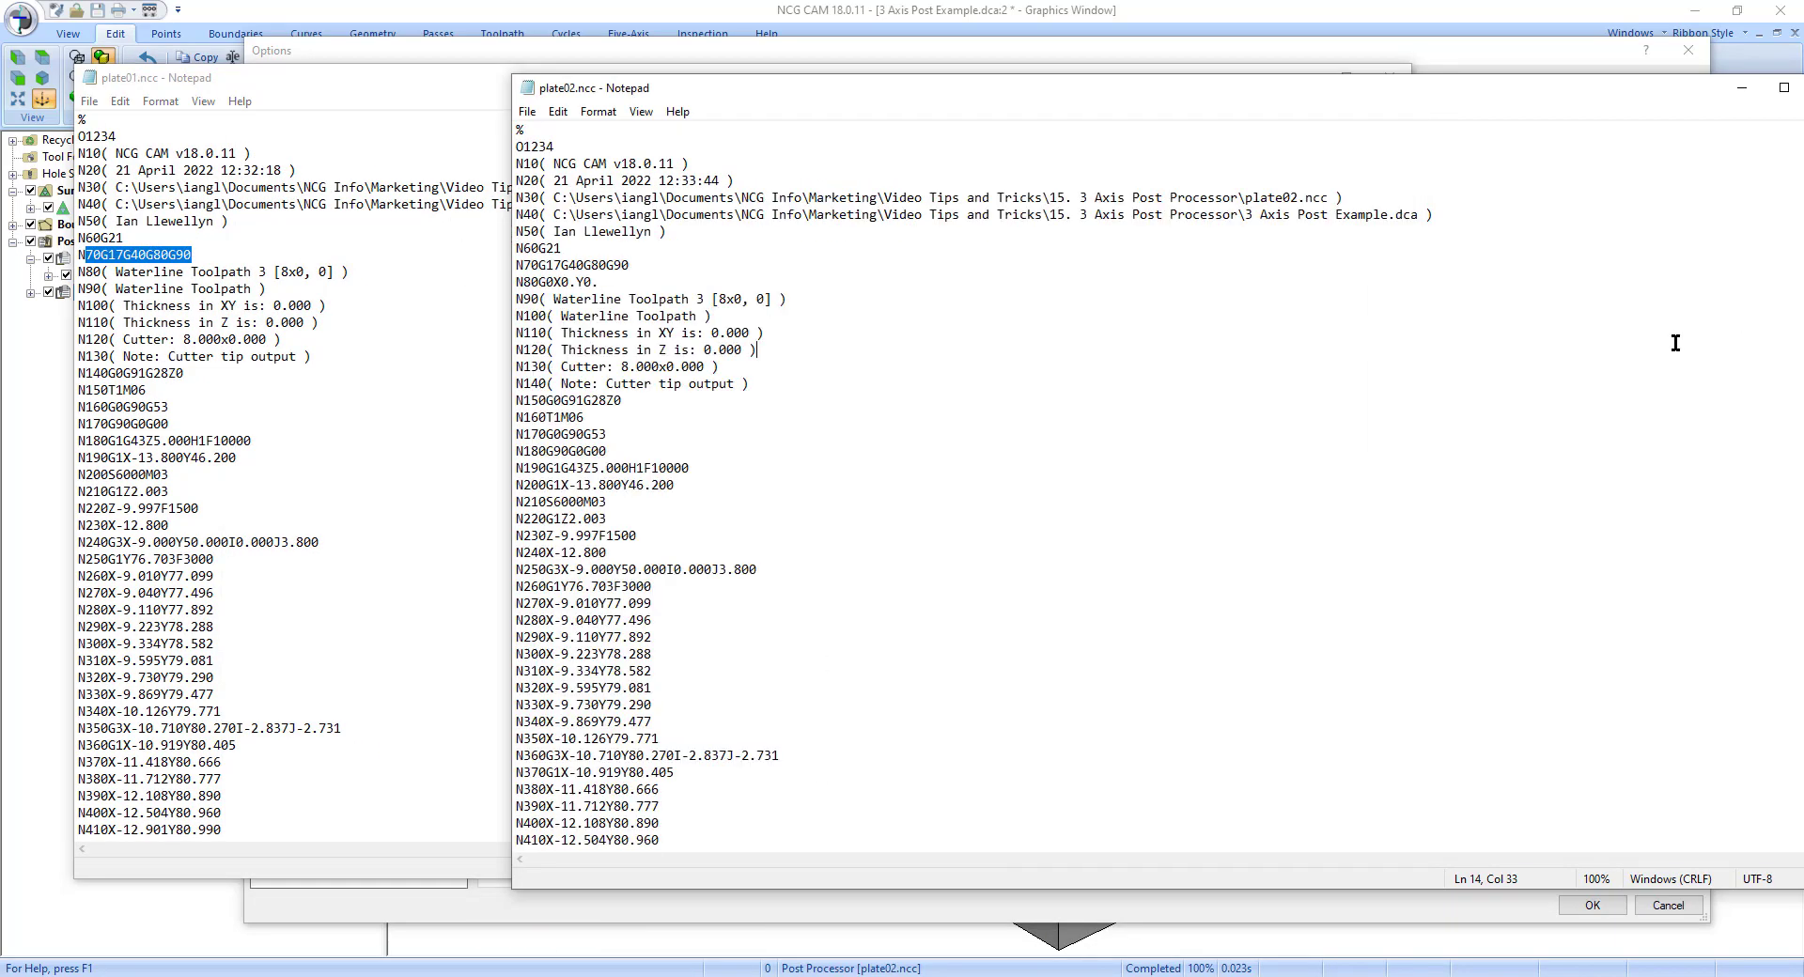
pyautogui.moveTo(823, 98); pyautogui.dragTo(670, 92)
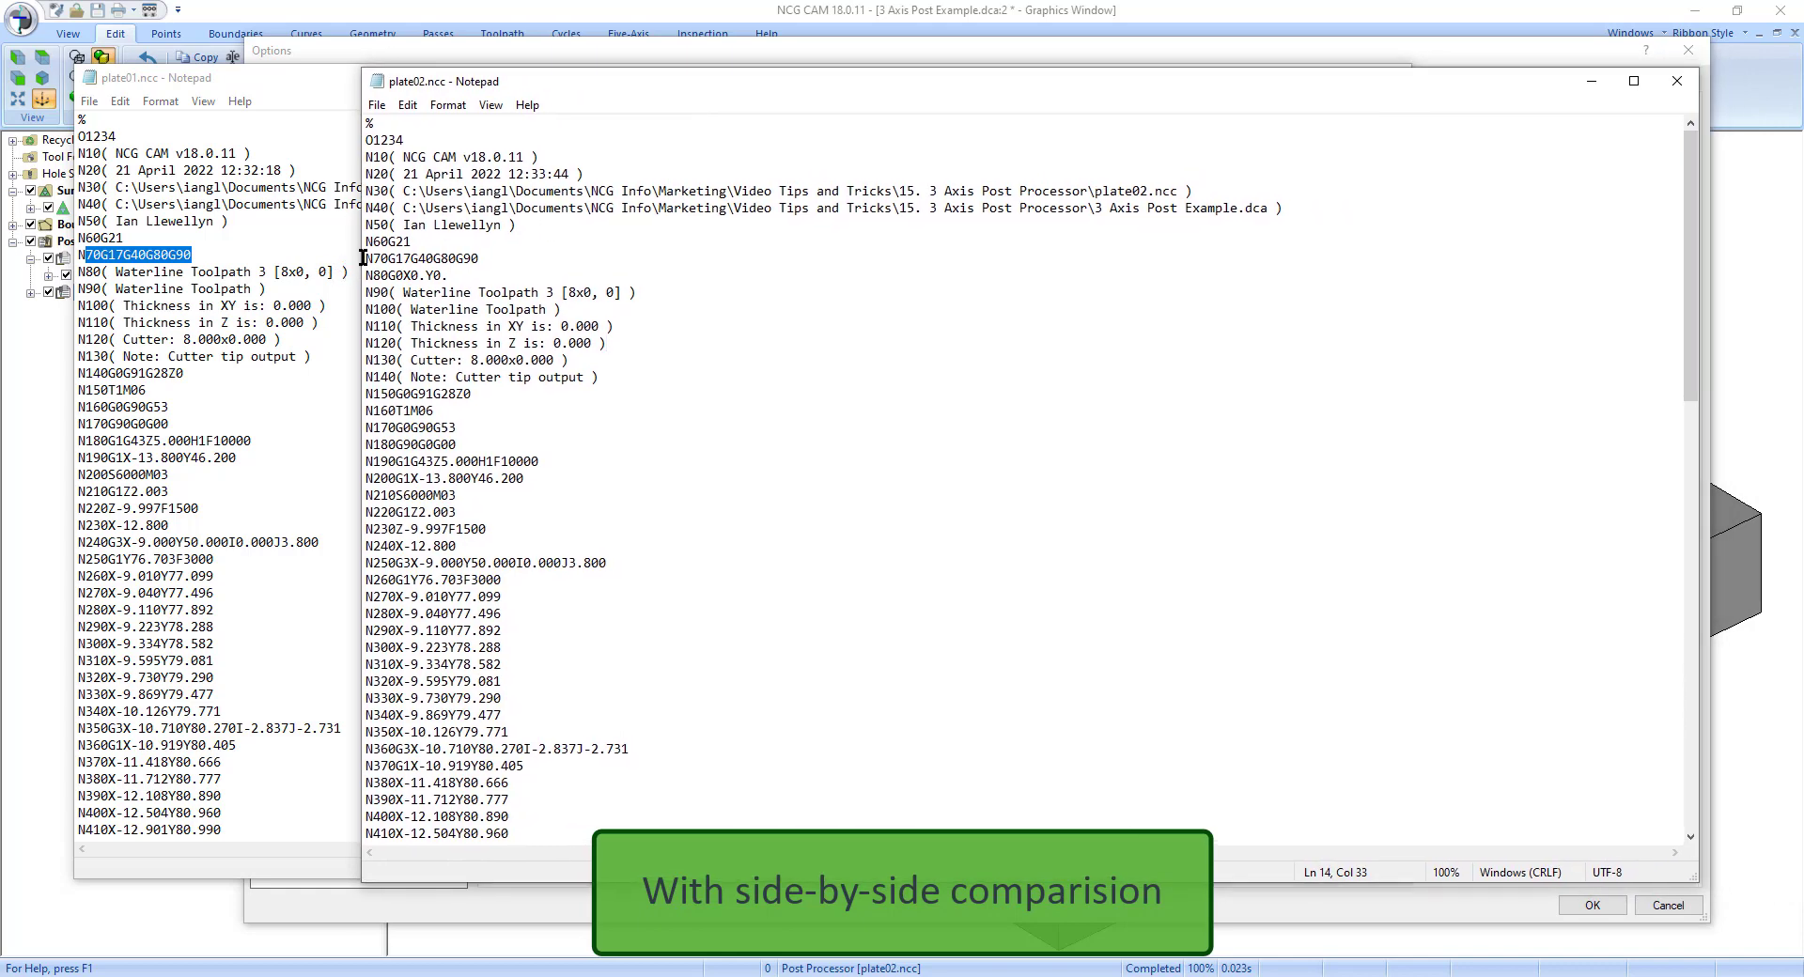
pyautogui.moveTo(364, 257); pyautogui.dragTo(448, 275)
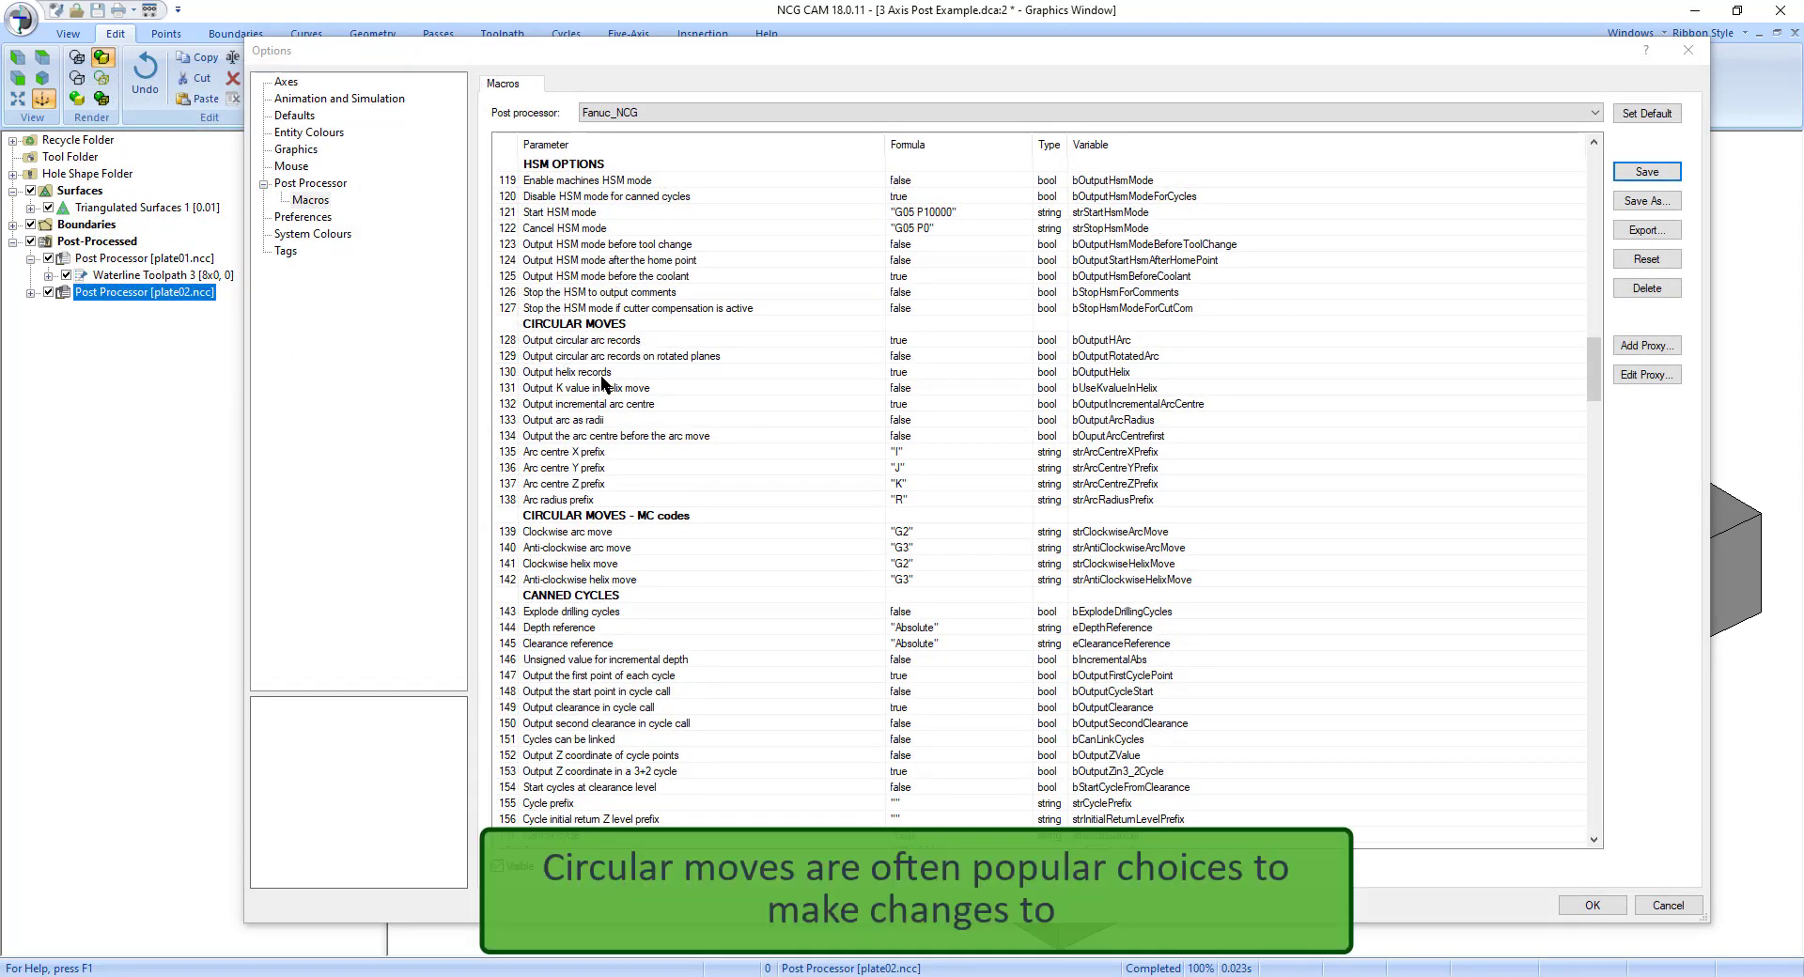
# Look through the Fanuc_NCG parameters from Circular Moves to Machine Axis - ABC, examining the tool rotation and AB, AC and BC rotation outputs
pyautogui.scroll(-3, 637, 576)
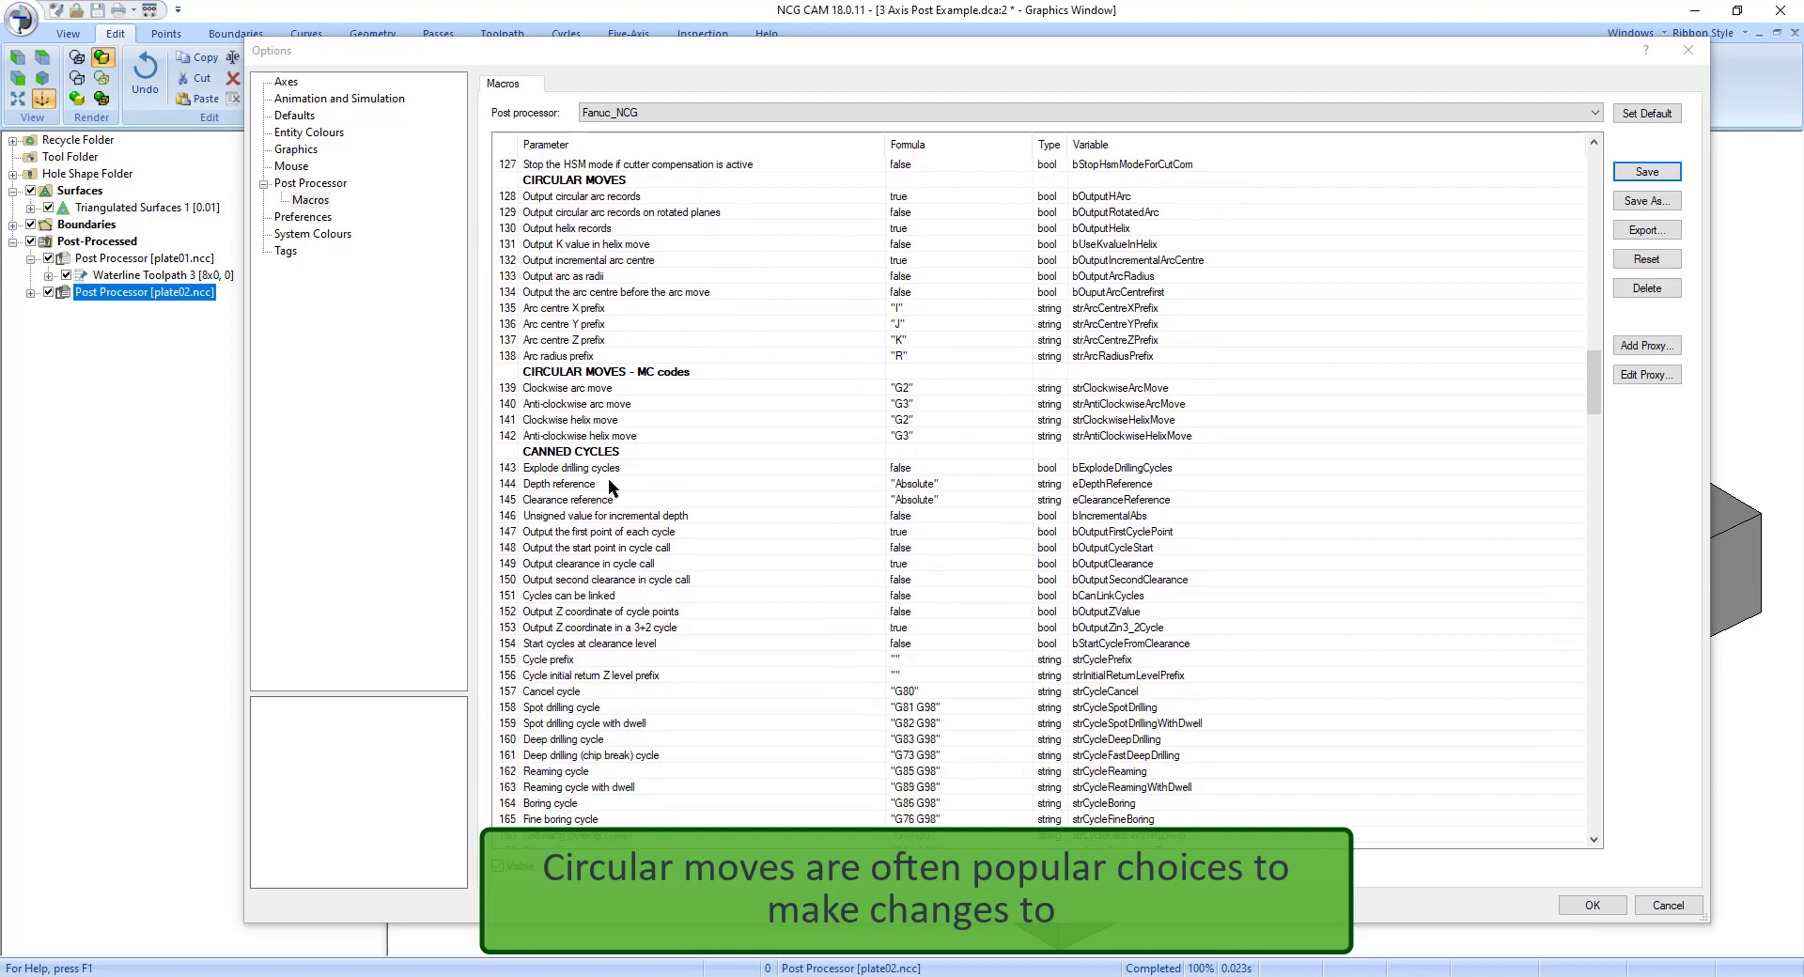
pyautogui.scroll(-4, 644, 532)
pyautogui.scroll(-14, 648, 535)
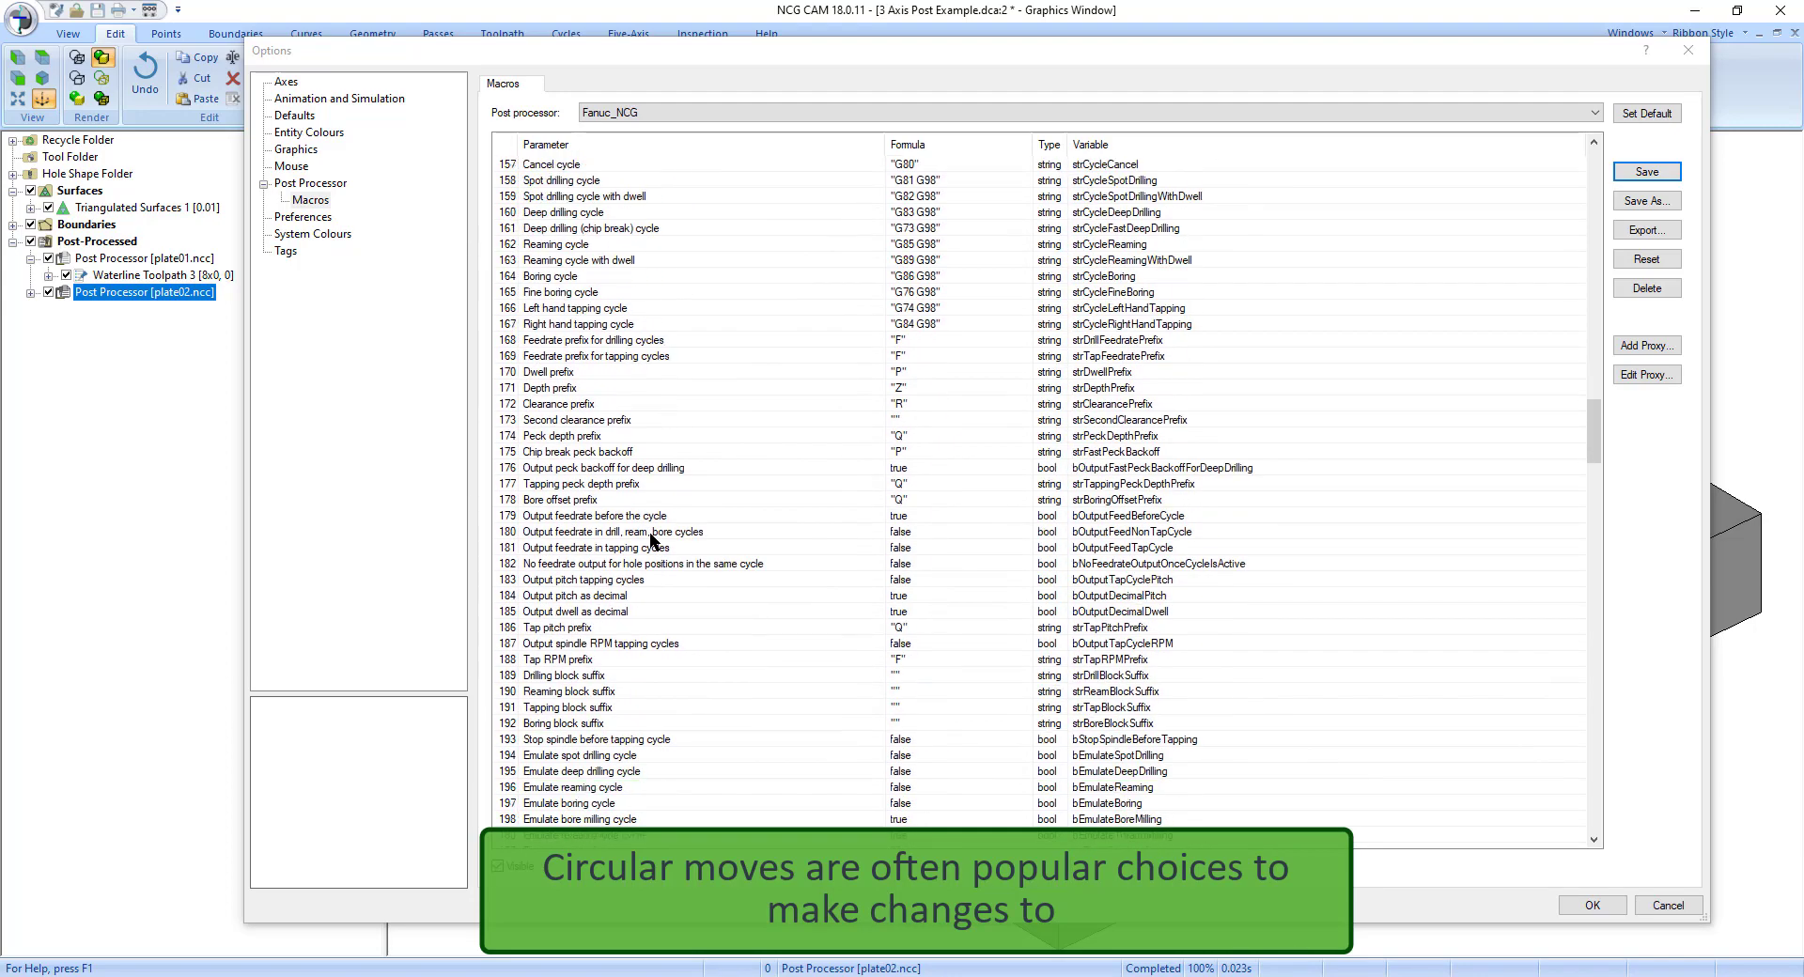
pyautogui.scroll(-1, 650, 535)
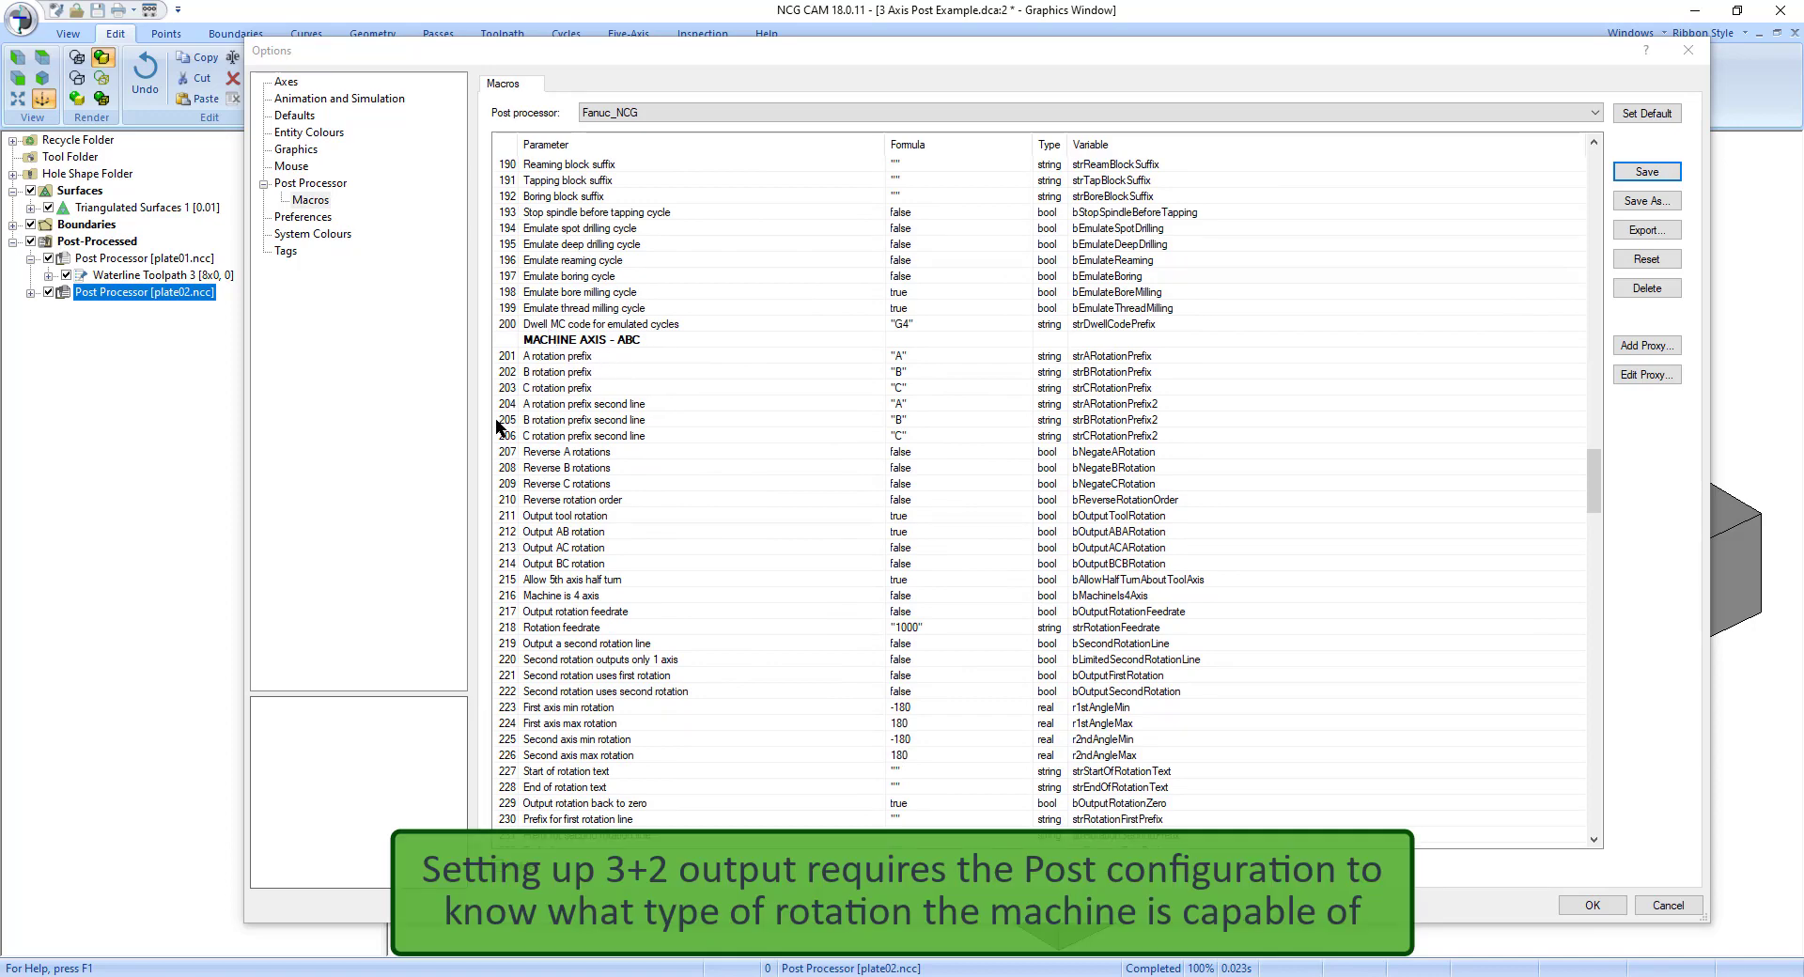
pyautogui.click(505, 515)
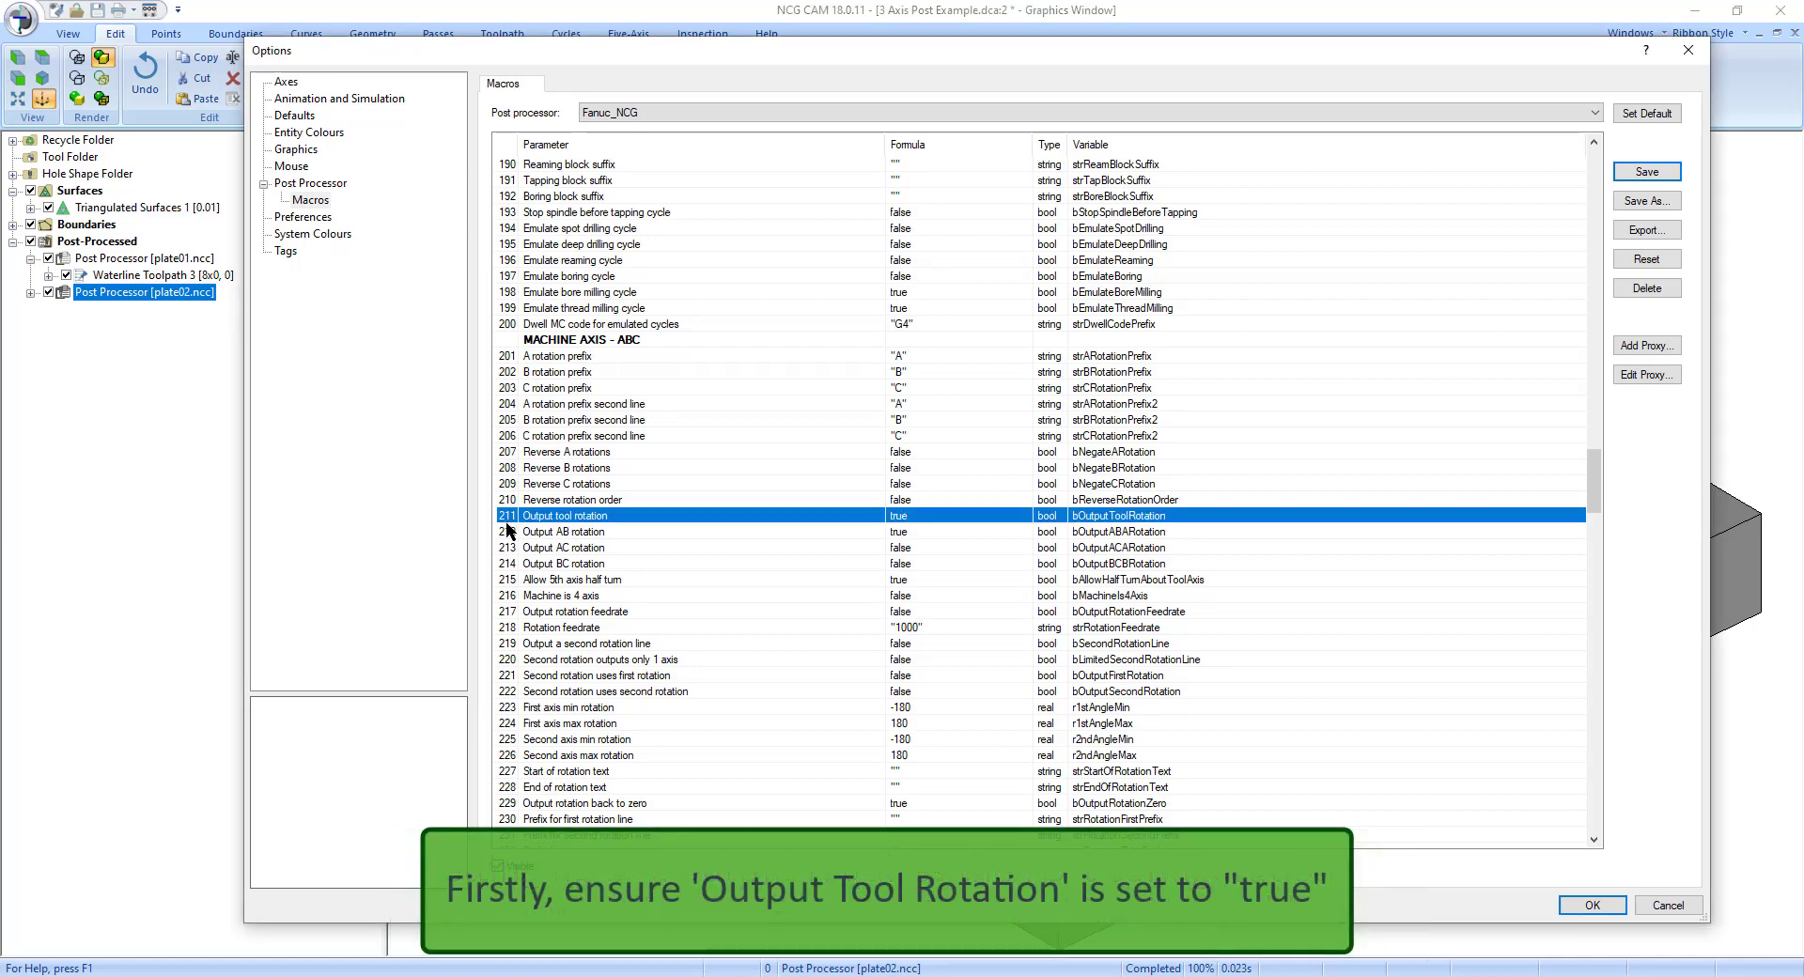
pyautogui.click(506, 531)
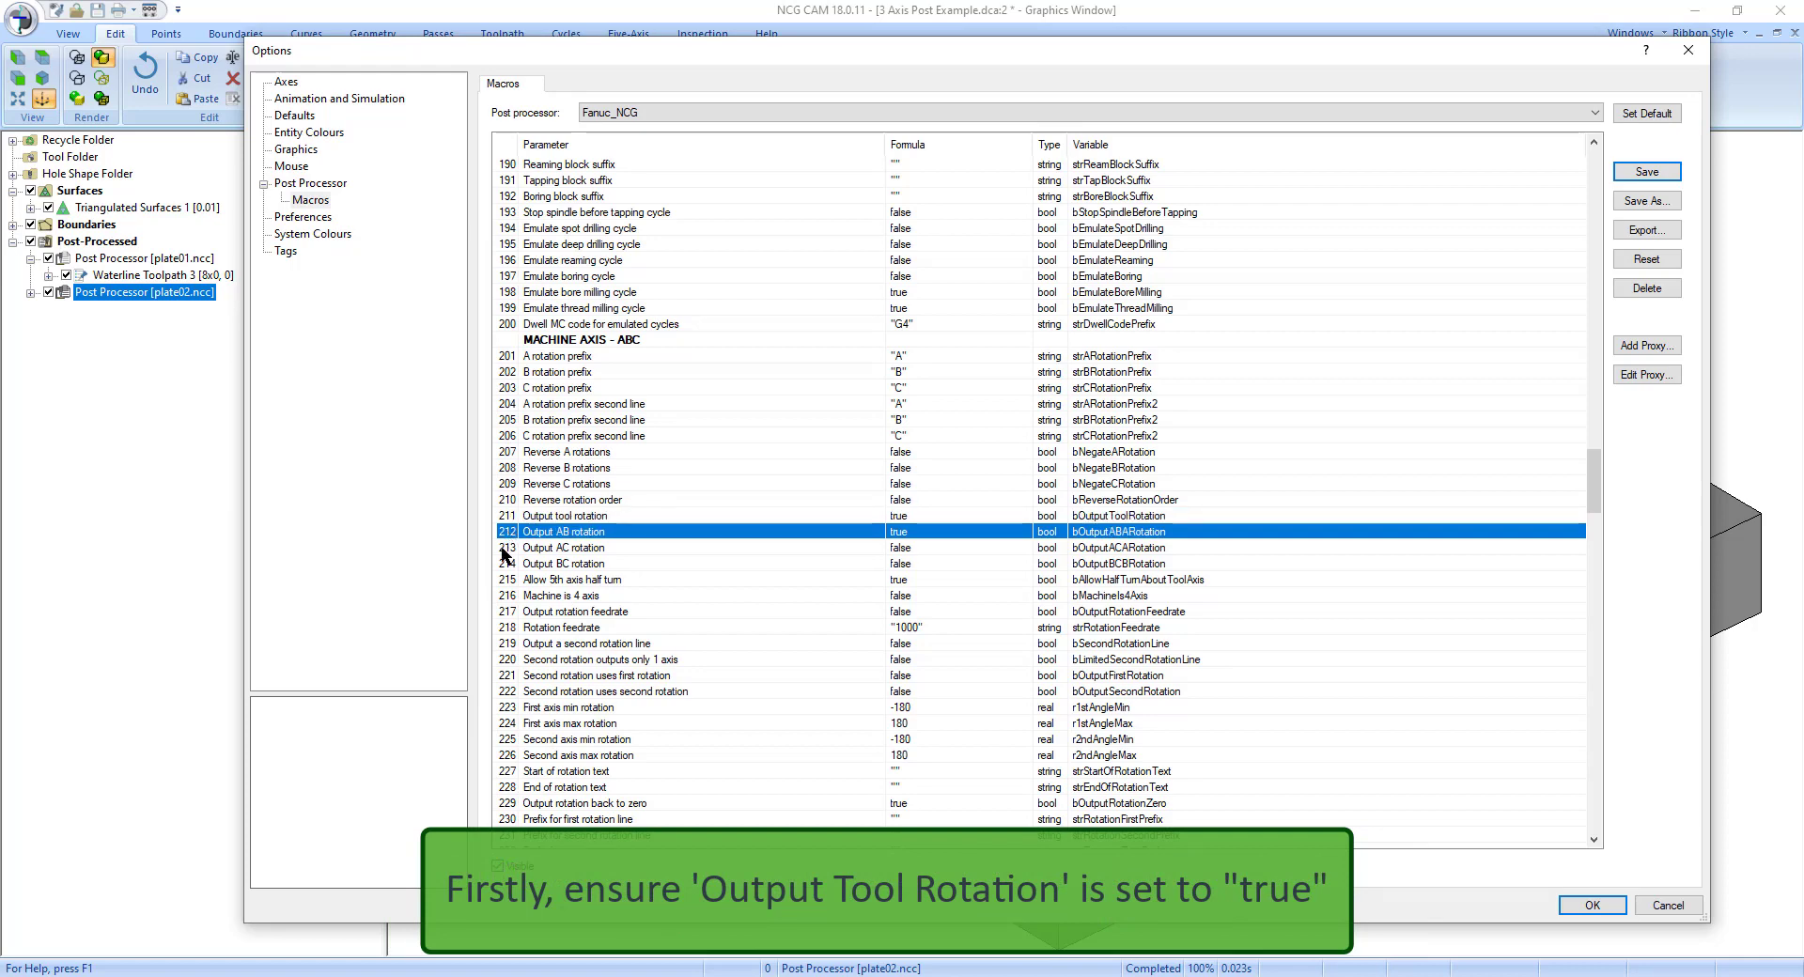
pyautogui.click(503, 549)
pyautogui.click(505, 565)
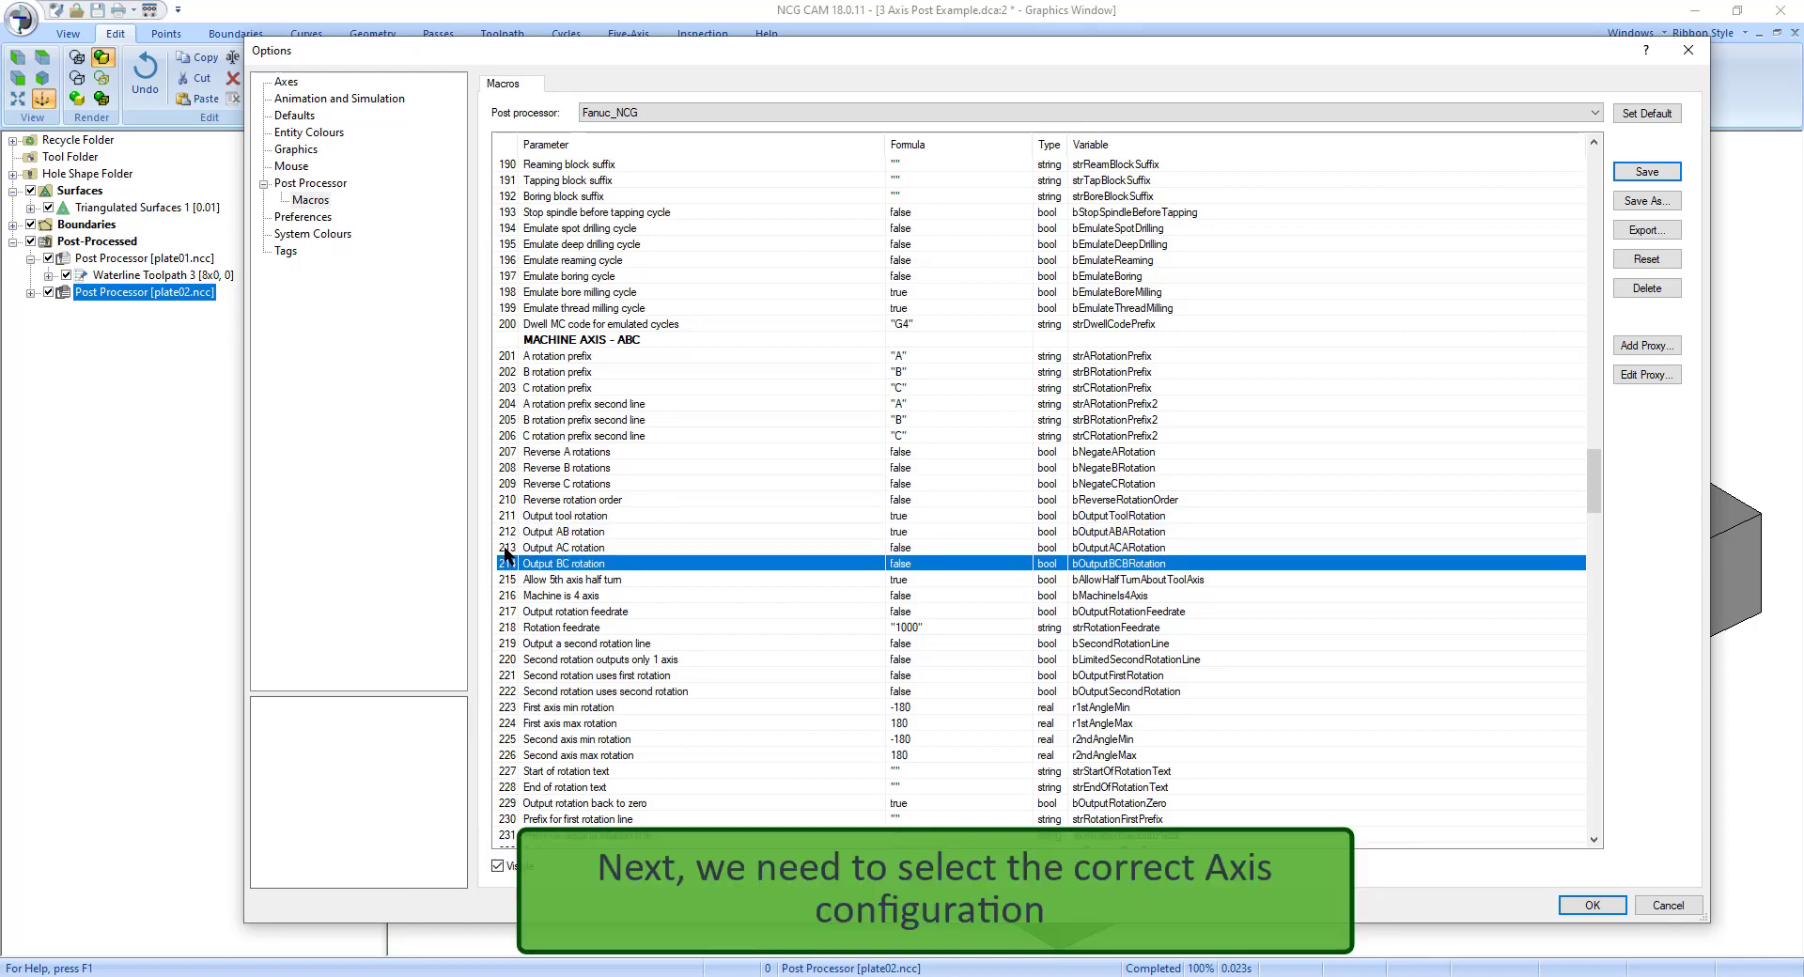
pyautogui.click(505, 531)
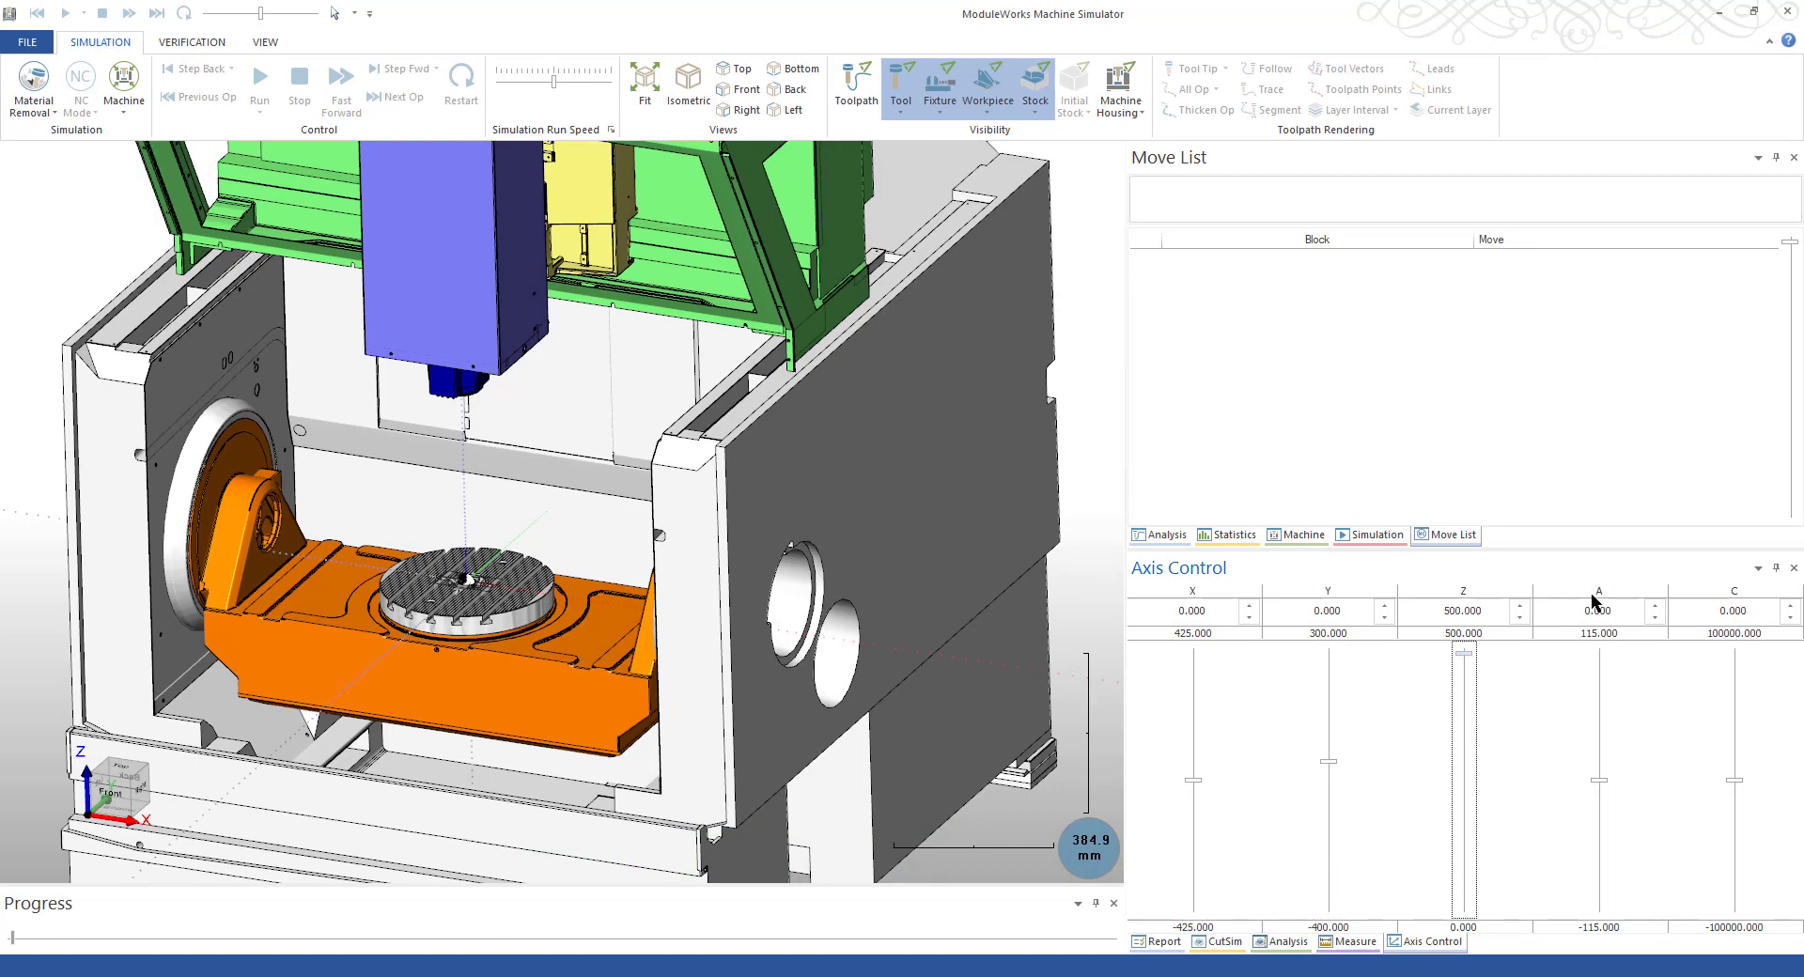
# In the ModuleWorks Machine Simulator, tilt the AC machine's A axis to about -22.7 and rotate its C axis slightly in the positive direction
pyautogui.click(1599, 782)
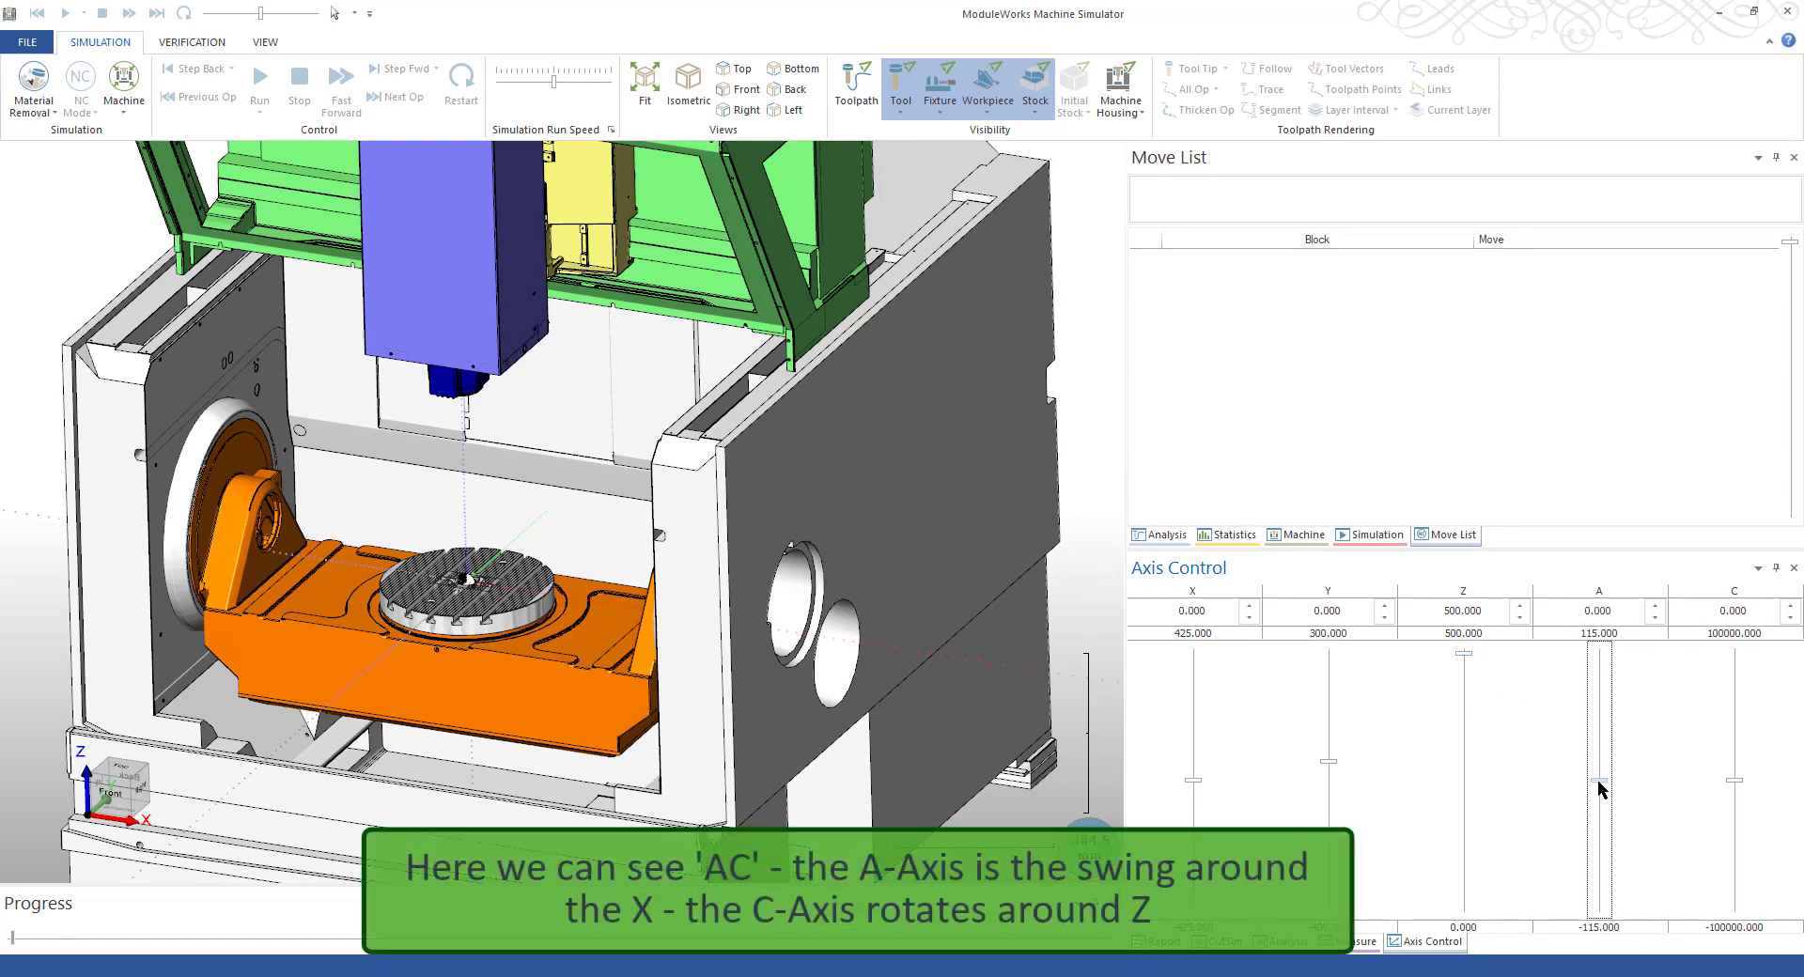
pyautogui.moveTo(1599, 784)
pyautogui.mouseDown()
pyautogui.moveTo(1599, 853)
pyautogui.moveTo(1598, 805)
pyautogui.mouseUp()
pyautogui.click(1746, 745)
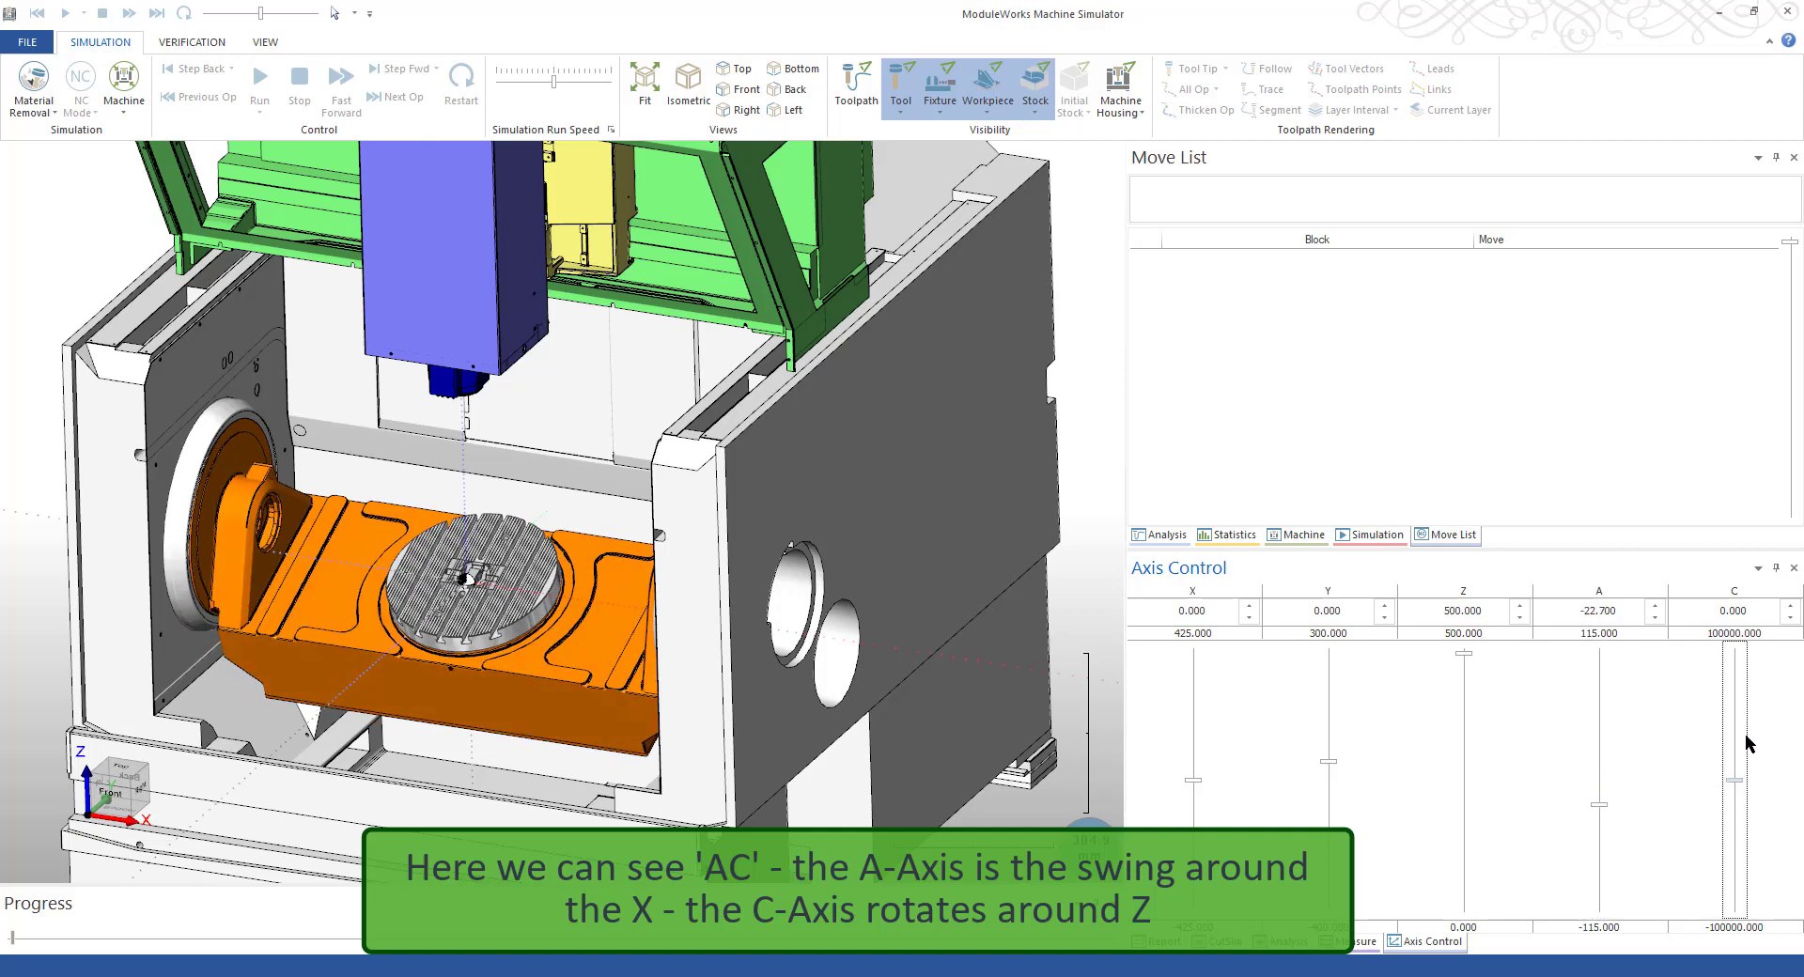
pyautogui.moveTo(1738, 781)
pyautogui.mouseDown()
pyautogui.moveTo(1731, 759)
pyautogui.moveTo(1734, 799)
pyautogui.moveTo(1735, 769)
pyautogui.mouseUp()
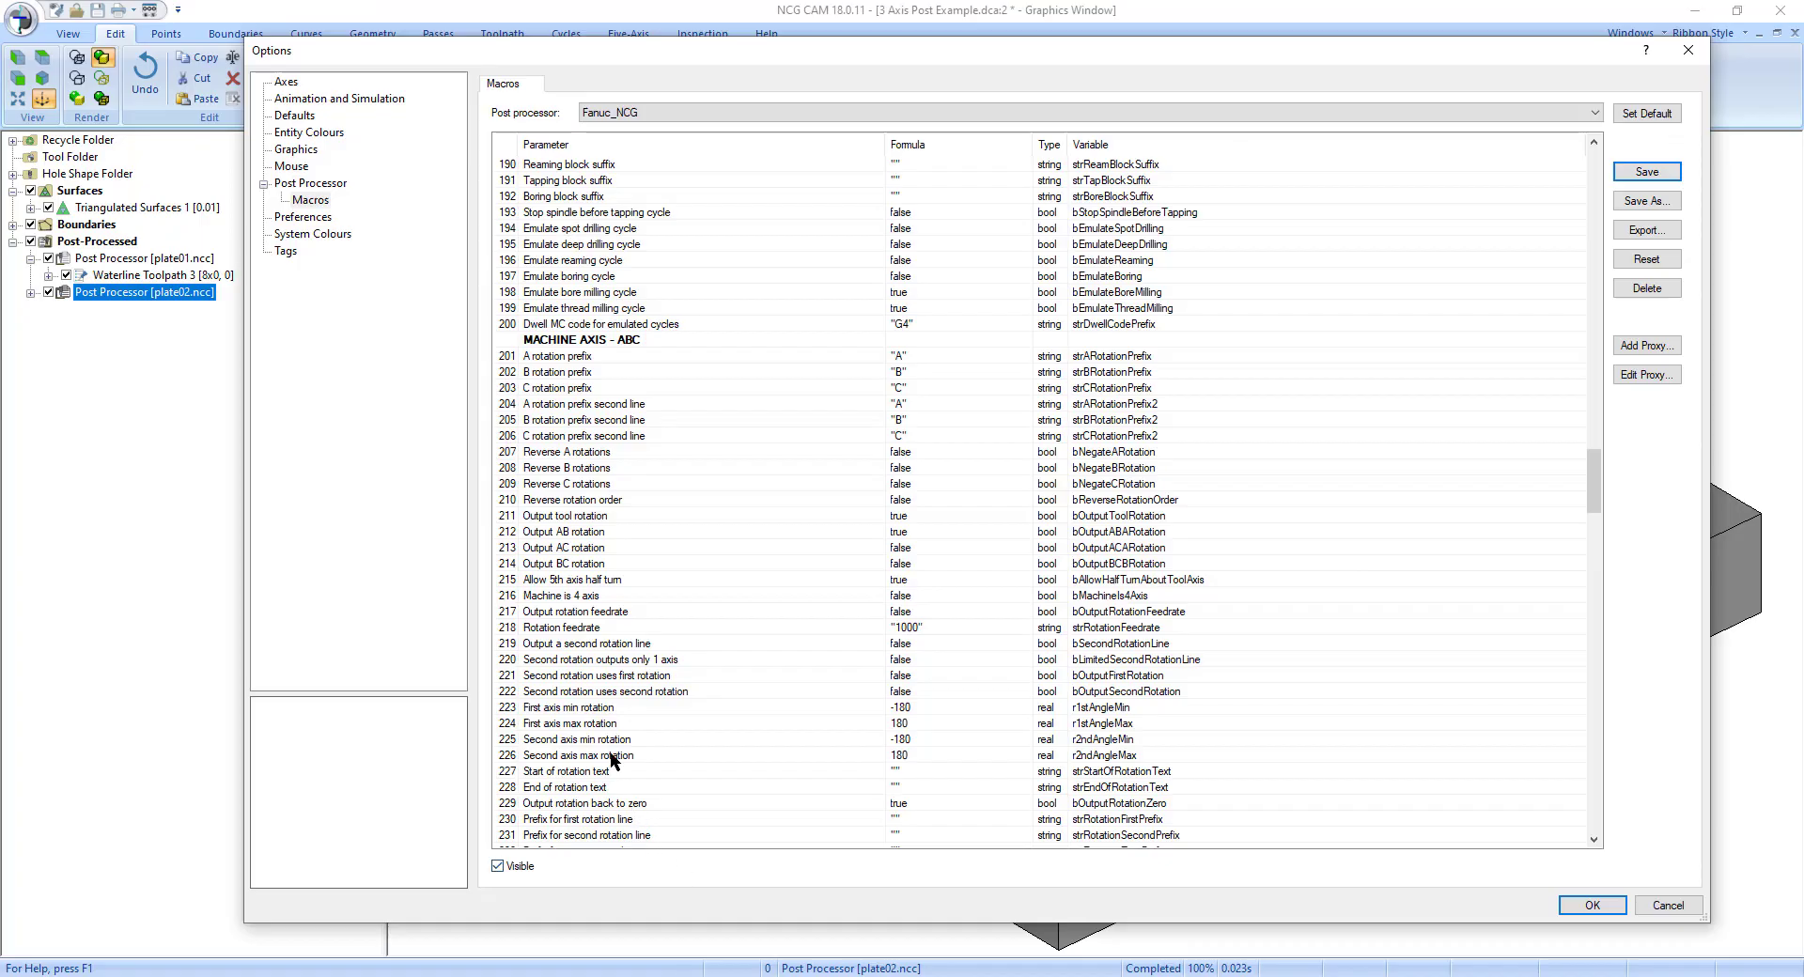
# In the Fanuc_NCG macros of NCG CAM, set Output AB rotation to false and Output AC rotation to true
pyautogui.click(507, 550)
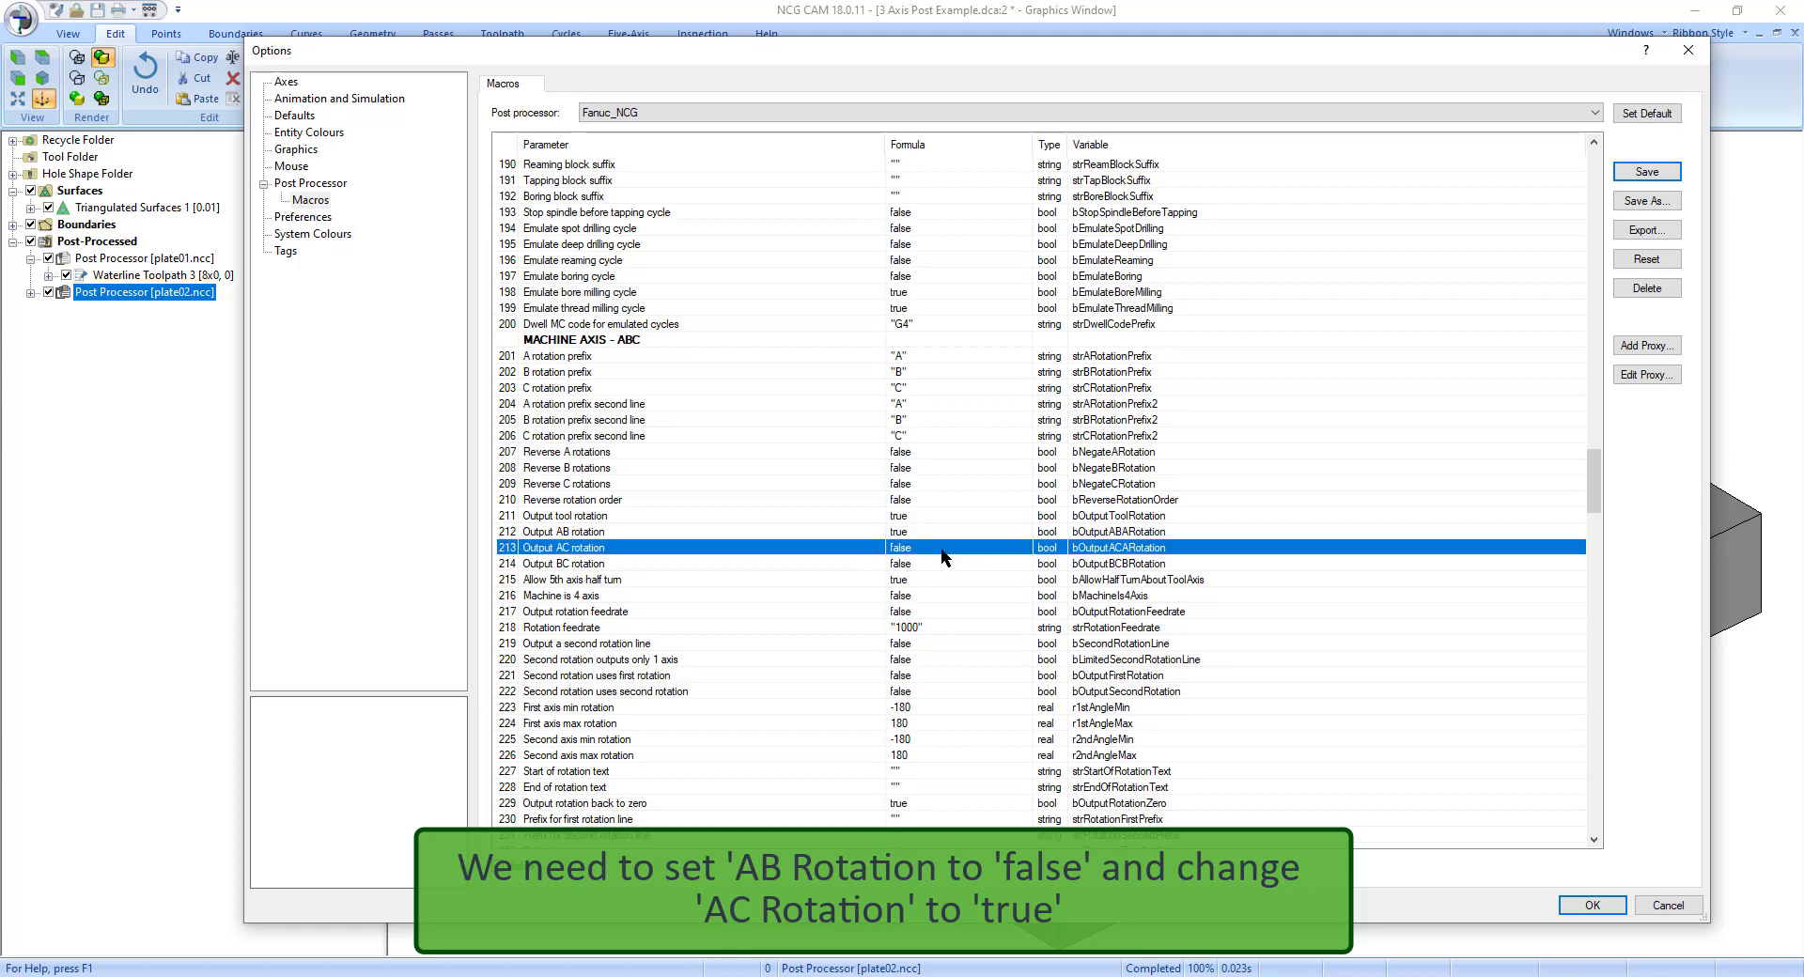
pyautogui.doubleClick(904, 532)
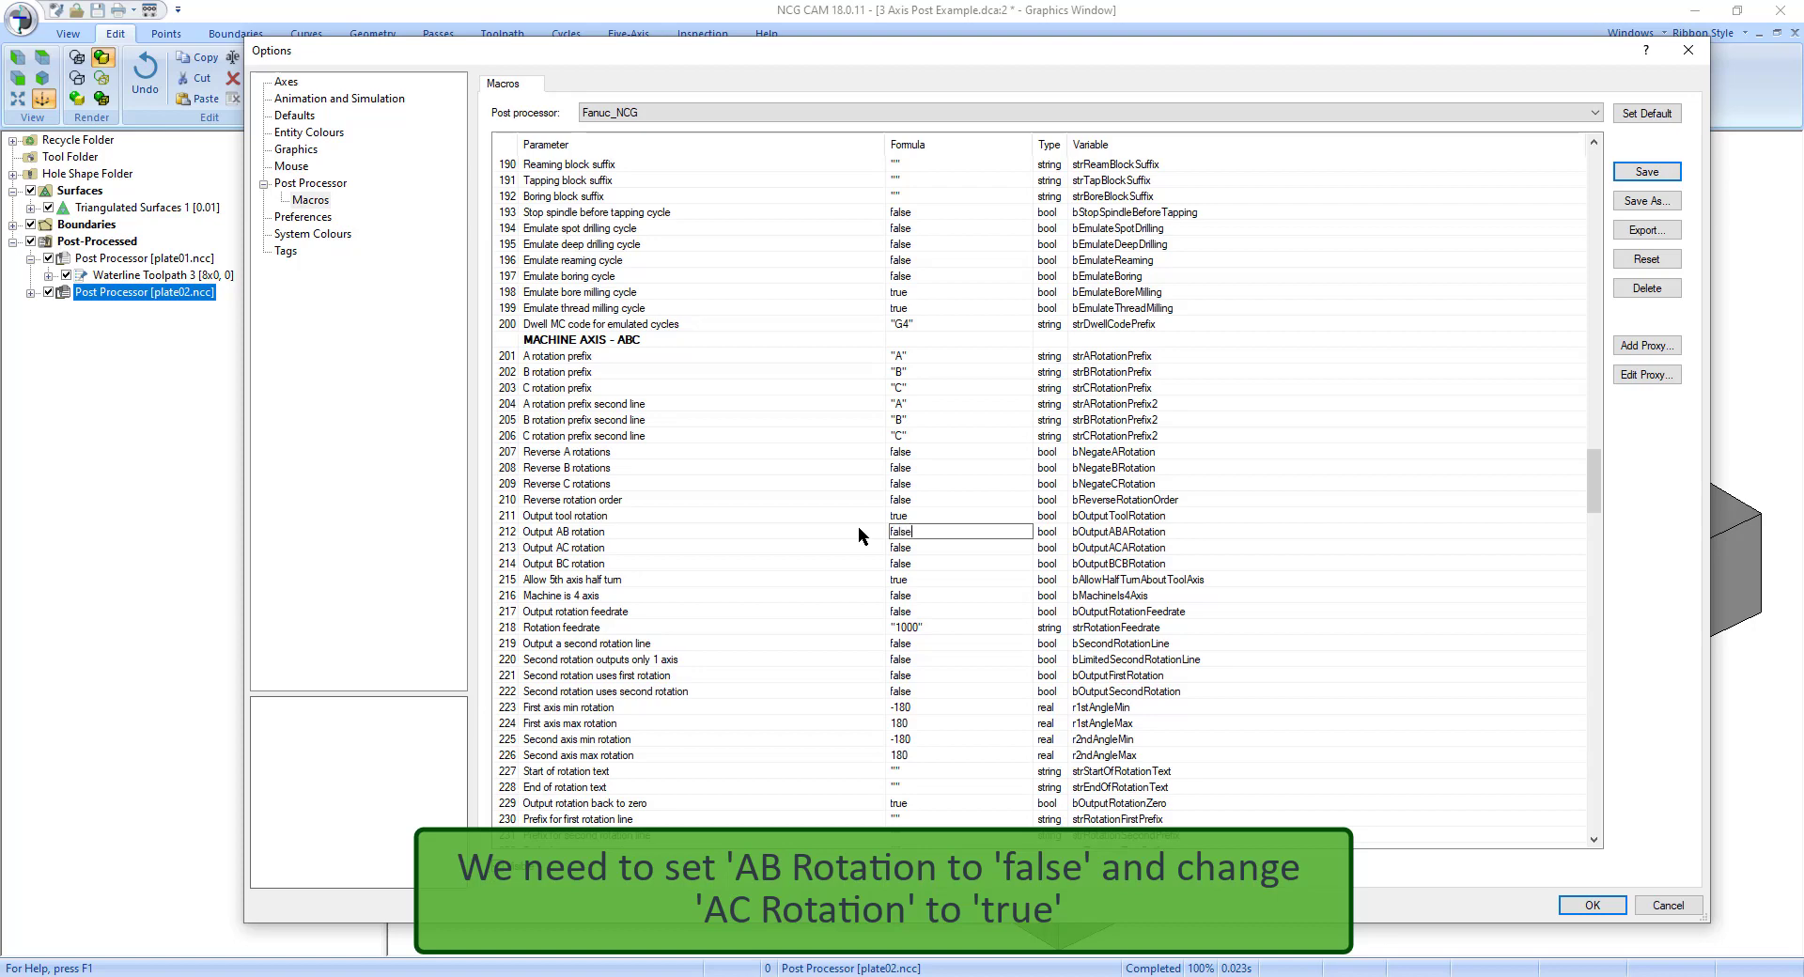
pyautogui.doubleClick(922, 549)
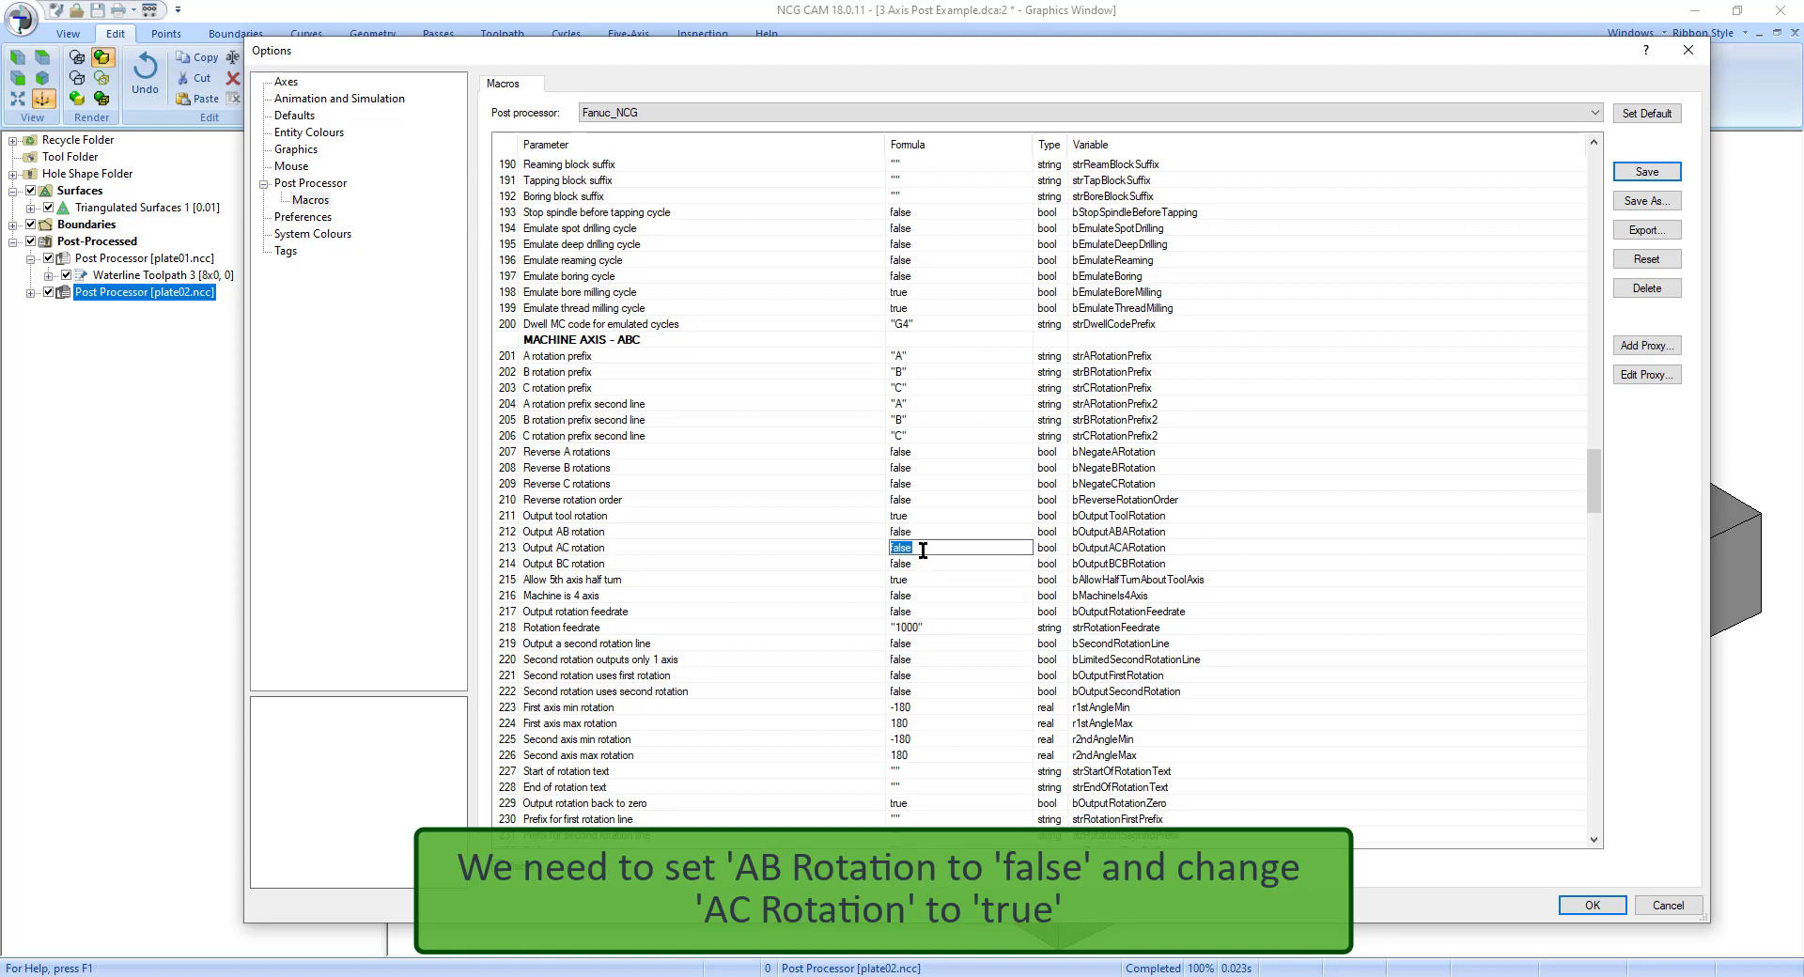
pyautogui.write('true')
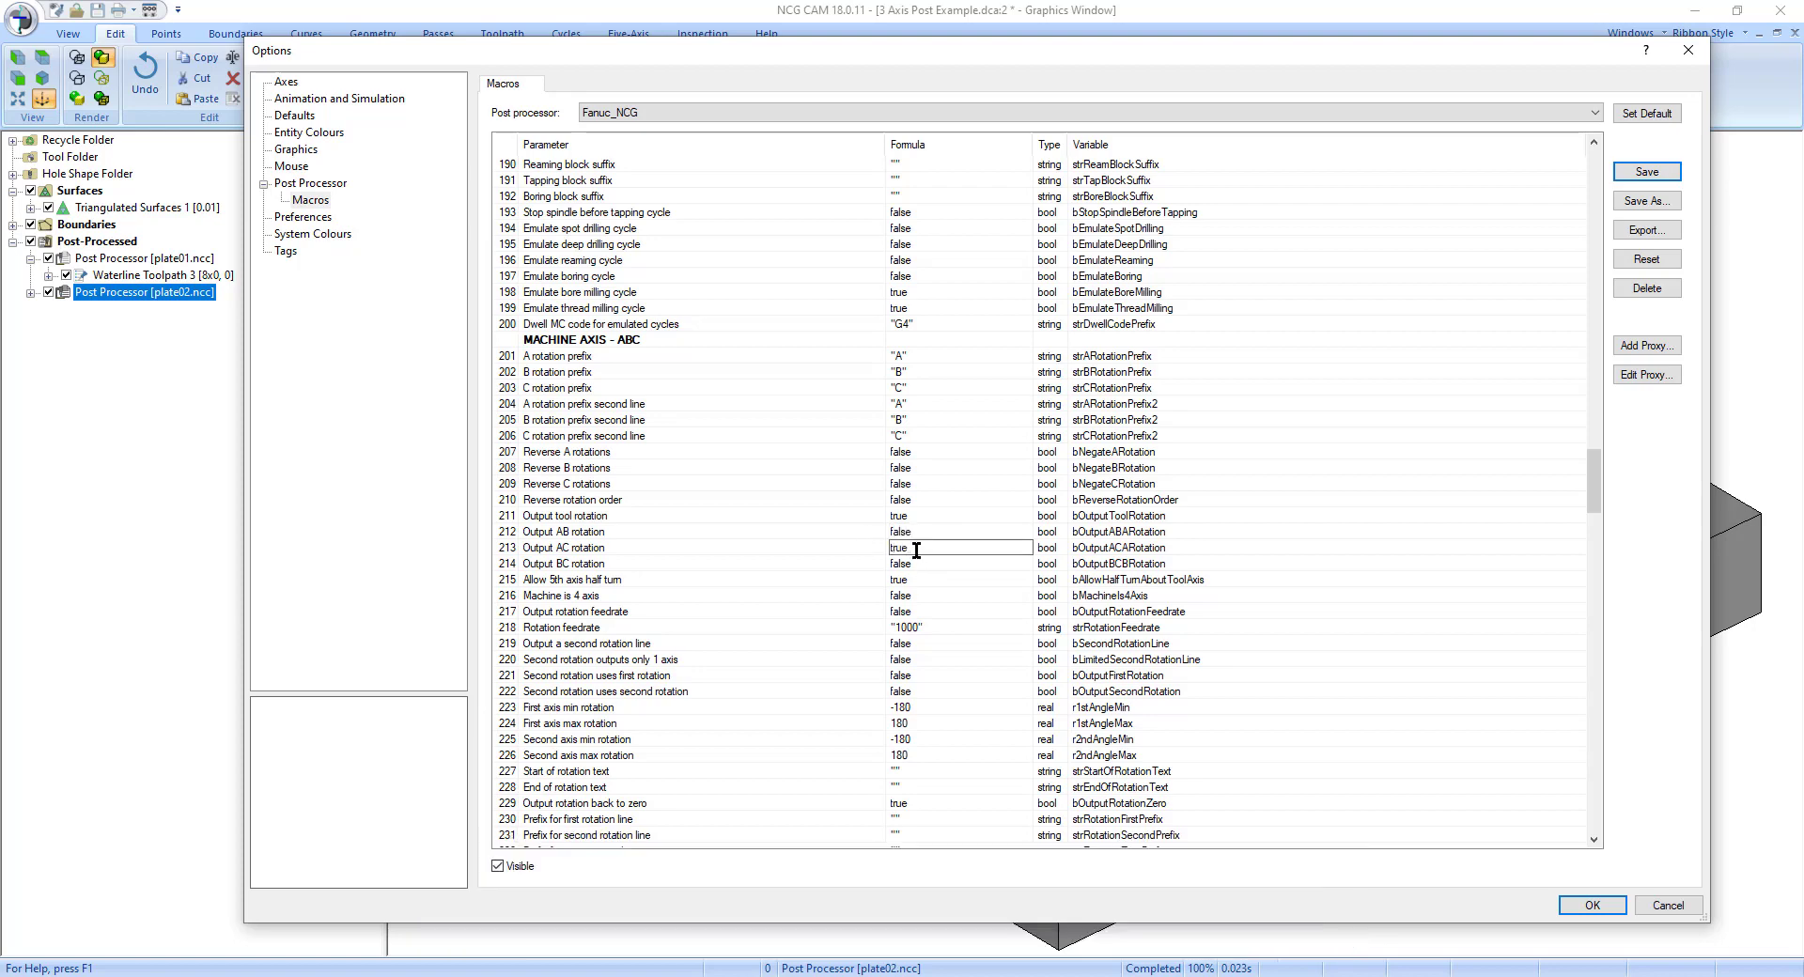
pyautogui.click(785, 616)
# Set Output AC rotation to false and Output BC rotation to true for the BC machine configuration
pyautogui.click(573, 566)
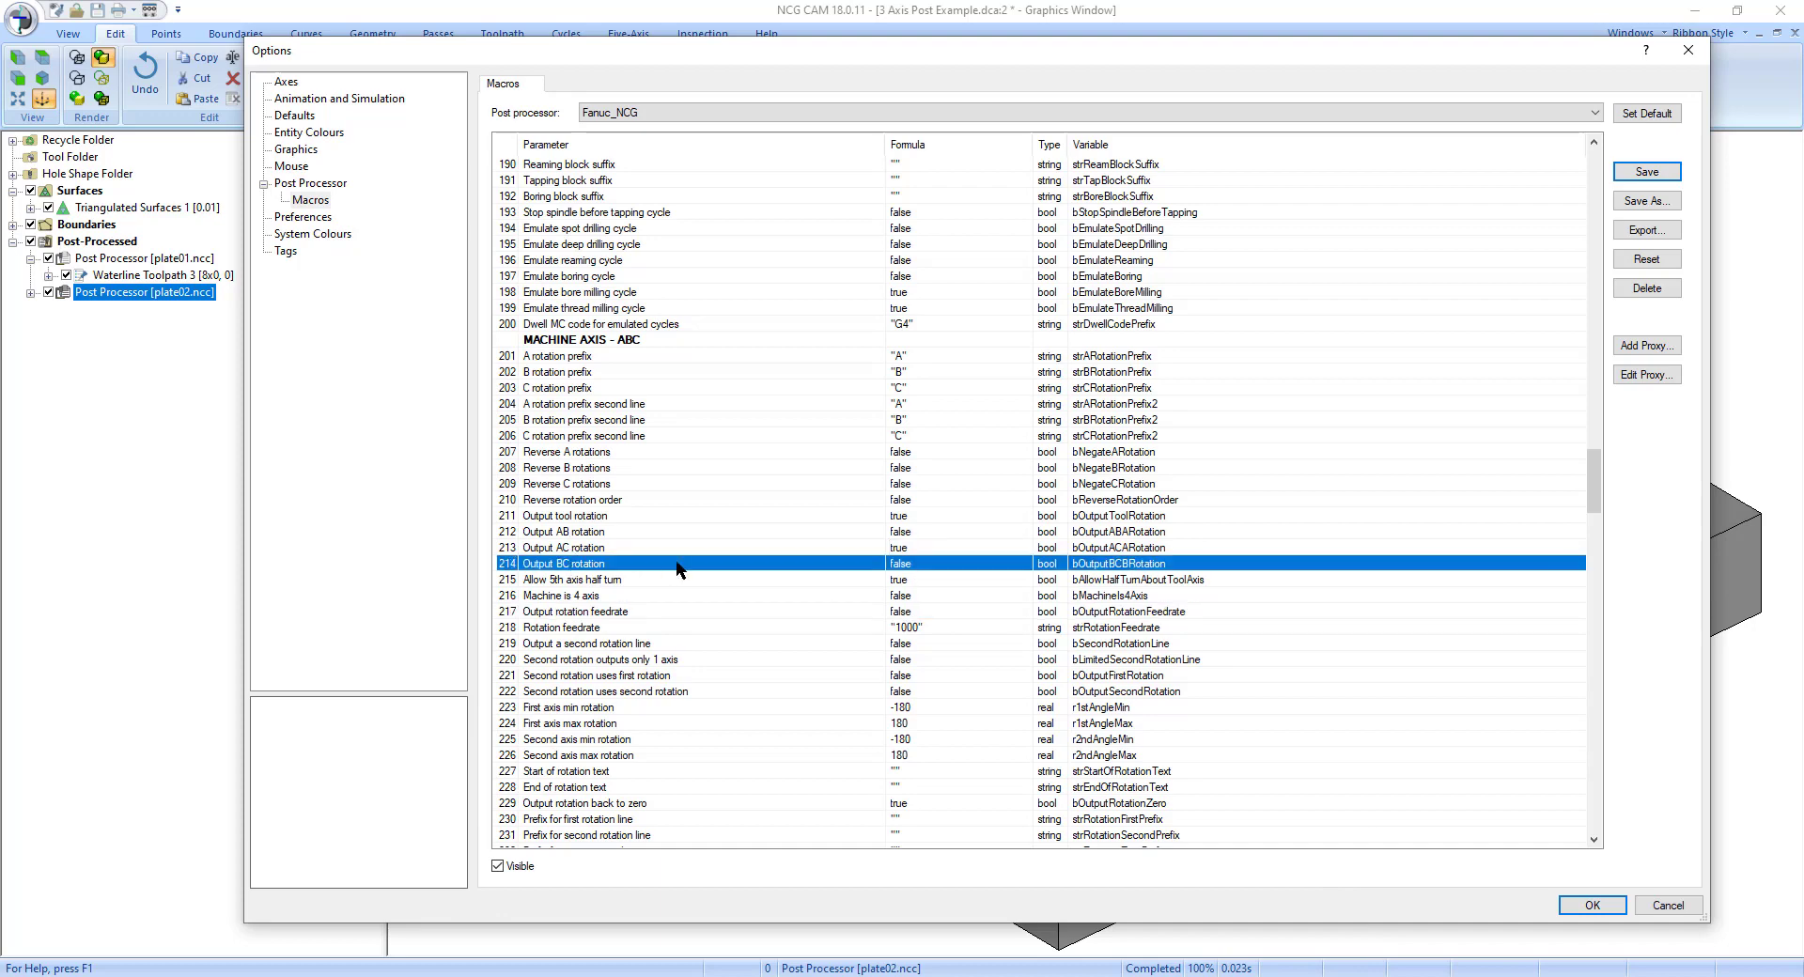
pyautogui.click(917, 549)
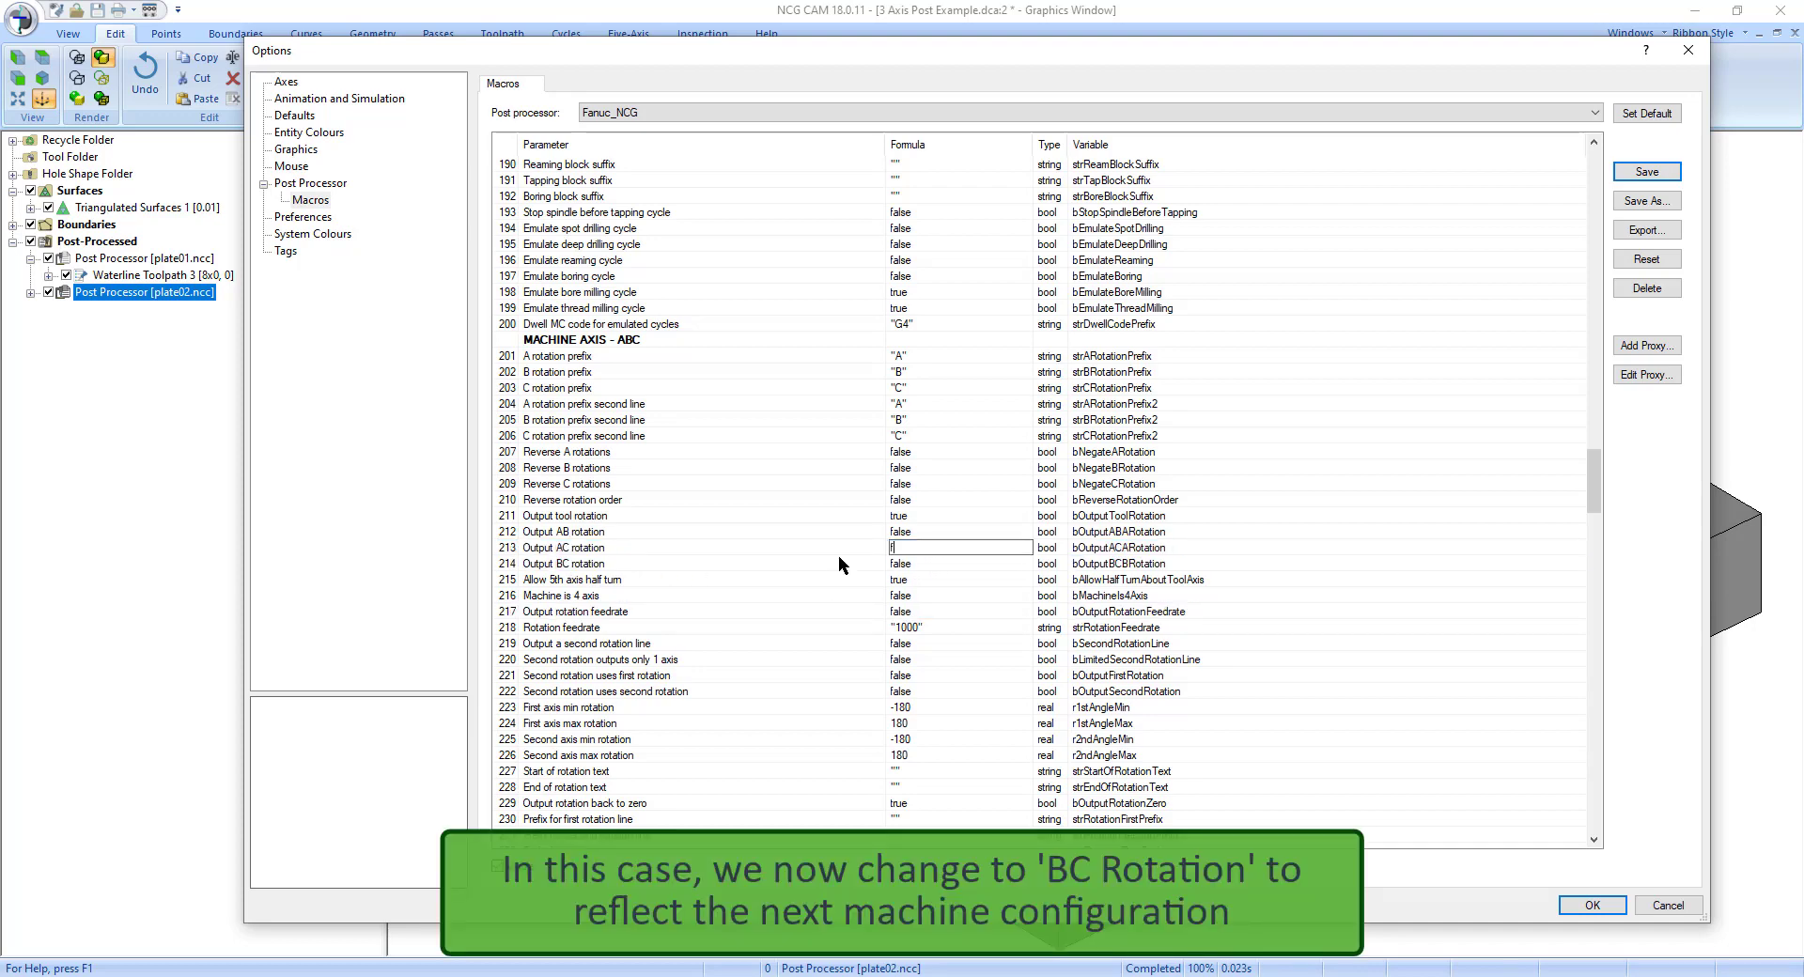
pyautogui.write('false')
pyautogui.click(936, 562)
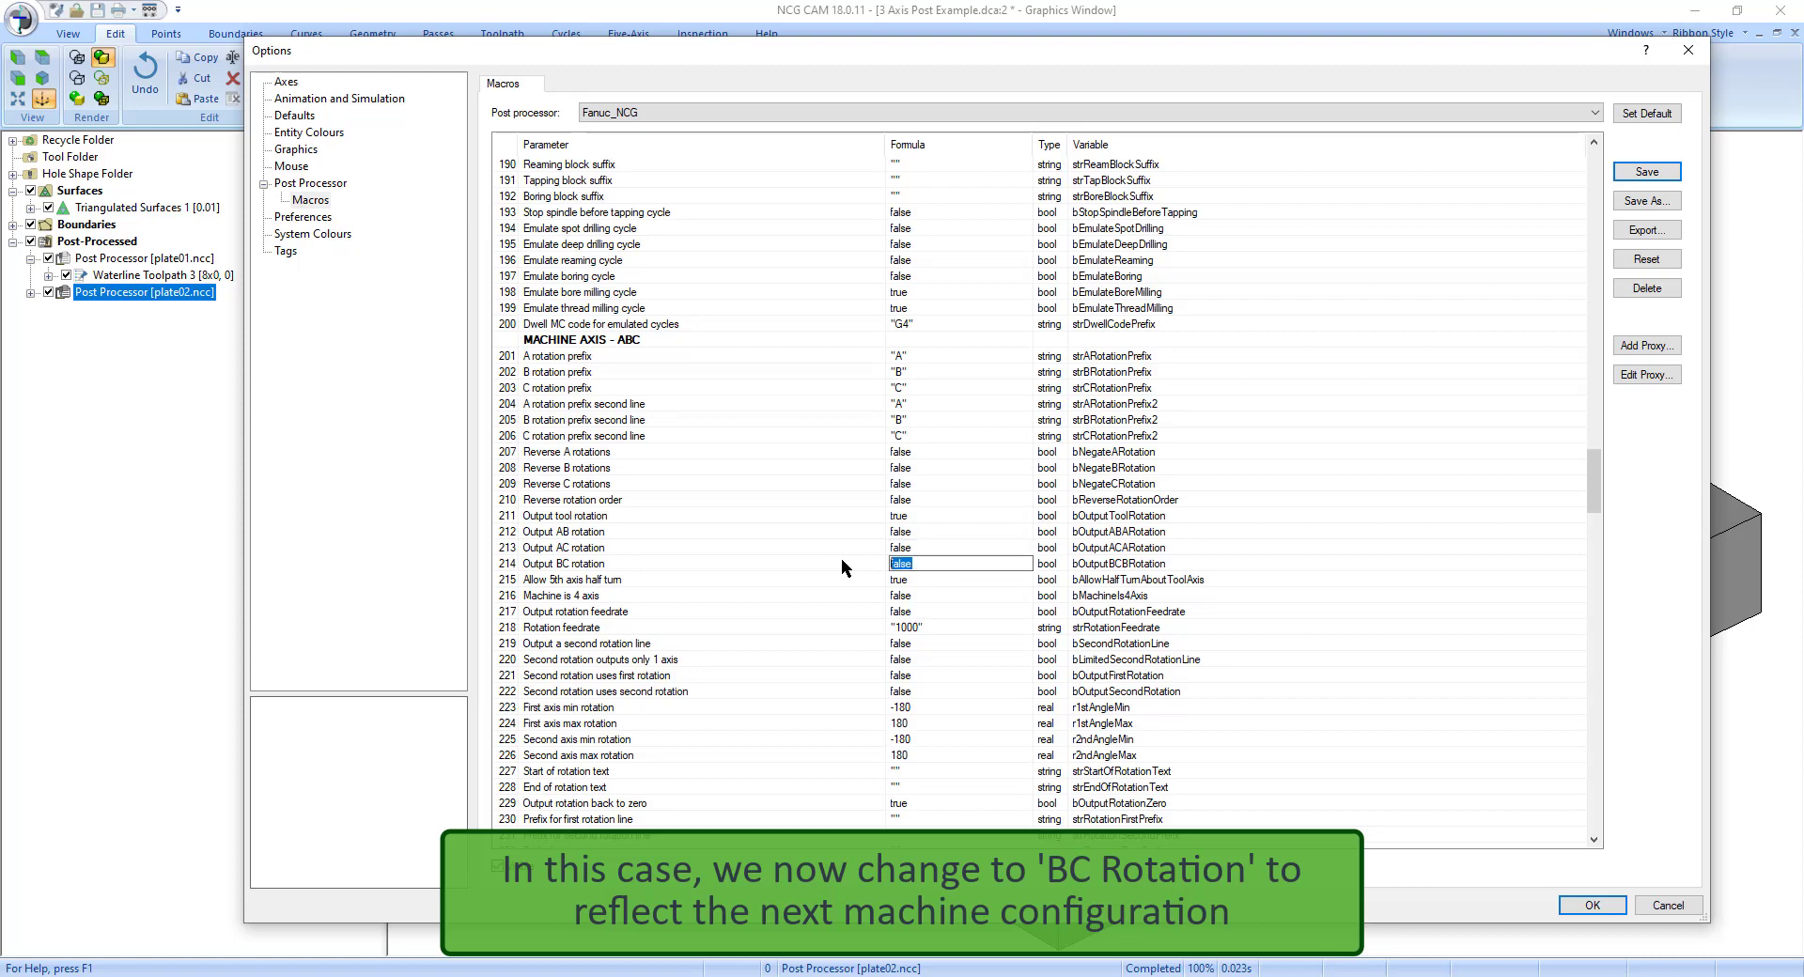
pyautogui.write('true')
pyautogui.click(673, 580)
pyautogui.click(611, 564)
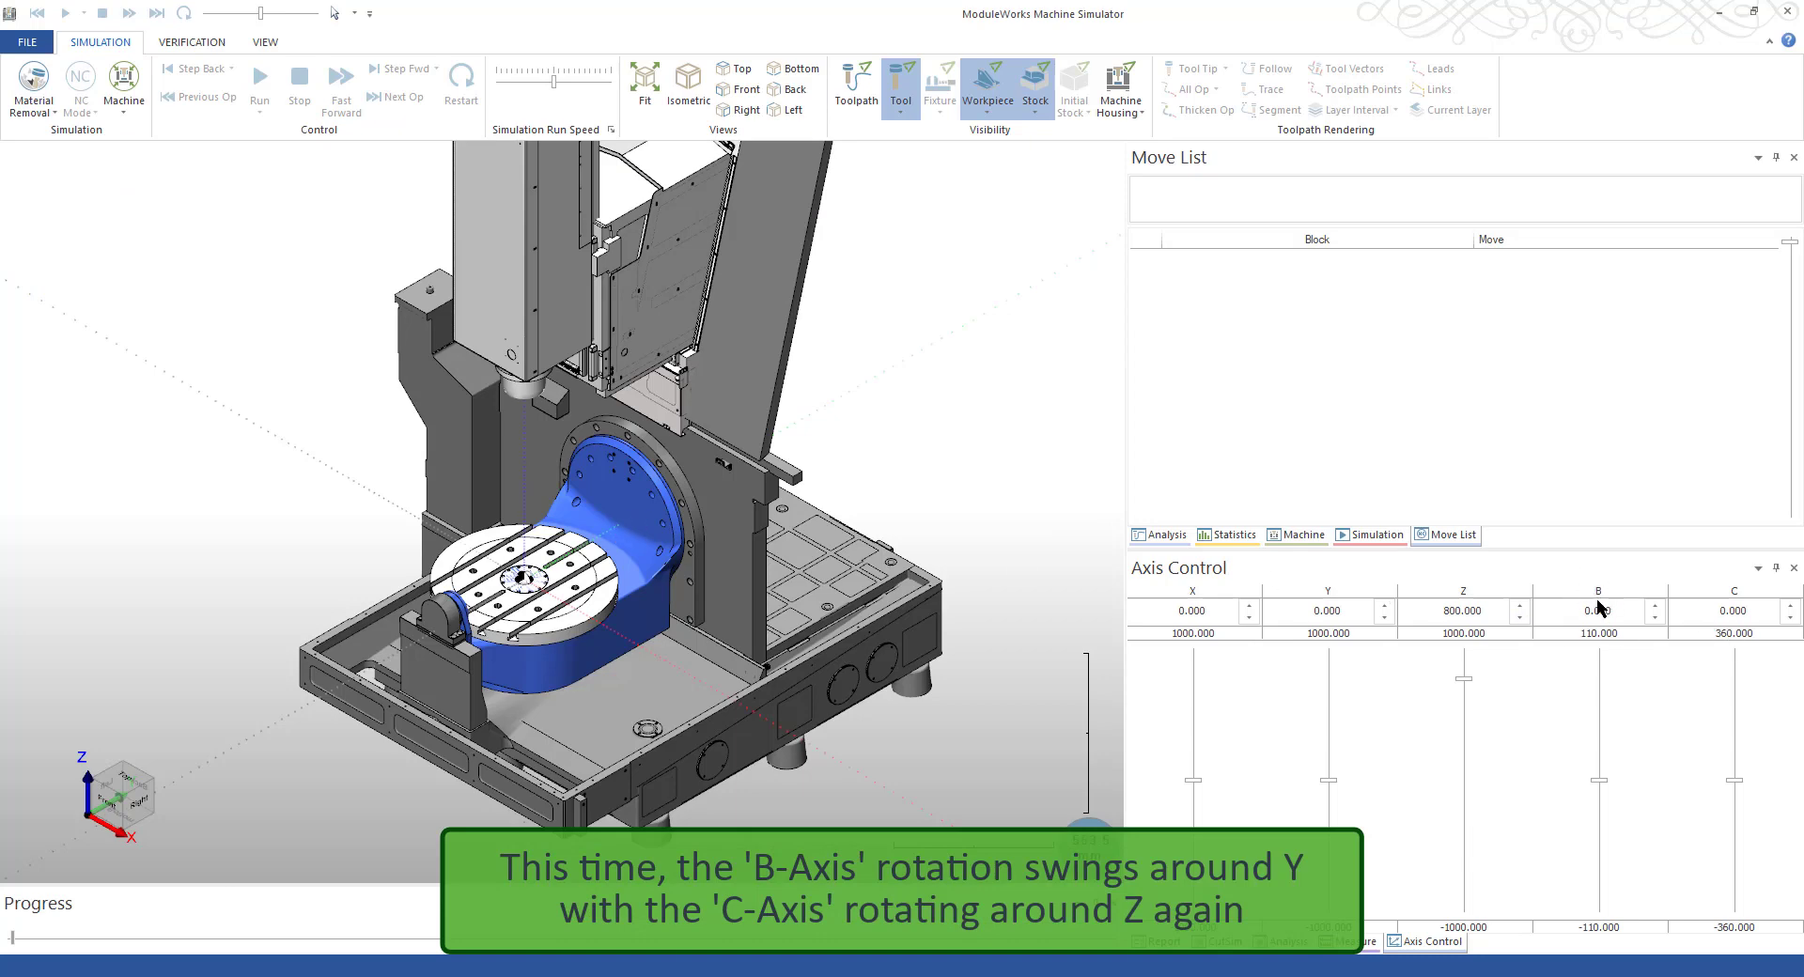
# In the ModuleWorks Machine Simulator, swing the BC machine's B axis to about 14.3 and rotate its C axis to about -95
pyautogui.click(1598, 778)
pyautogui.moveTo(1595, 787)
pyautogui.mouseDown()
pyautogui.moveTo(1599, 836)
pyautogui.moveTo(1599, 738)
pyautogui.moveTo(1598, 799)
pyautogui.moveTo(1600, 763)
pyautogui.mouseUp()
pyautogui.moveTo(1734, 780)
pyautogui.mouseDown()
pyautogui.moveTo(1729, 843)
pyautogui.moveTo(1735, 762)
pyautogui.moveTo(1735, 814)
pyautogui.mouseUp()
pyautogui.click(1594, 797)
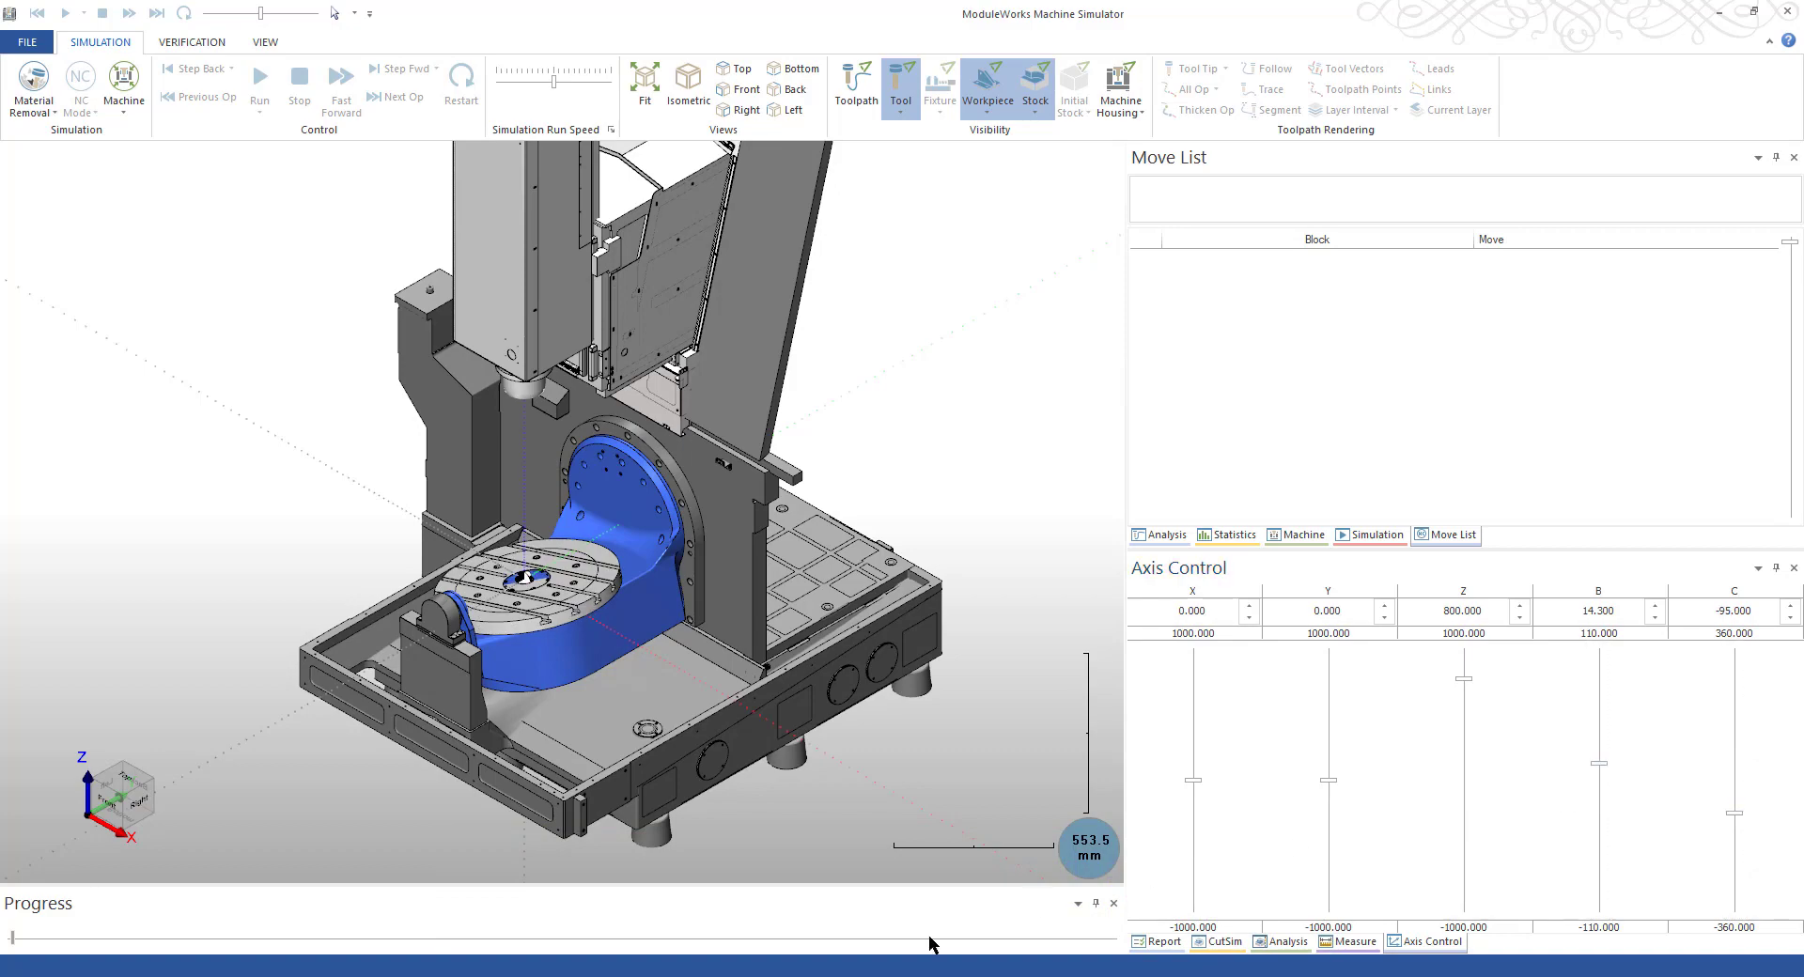